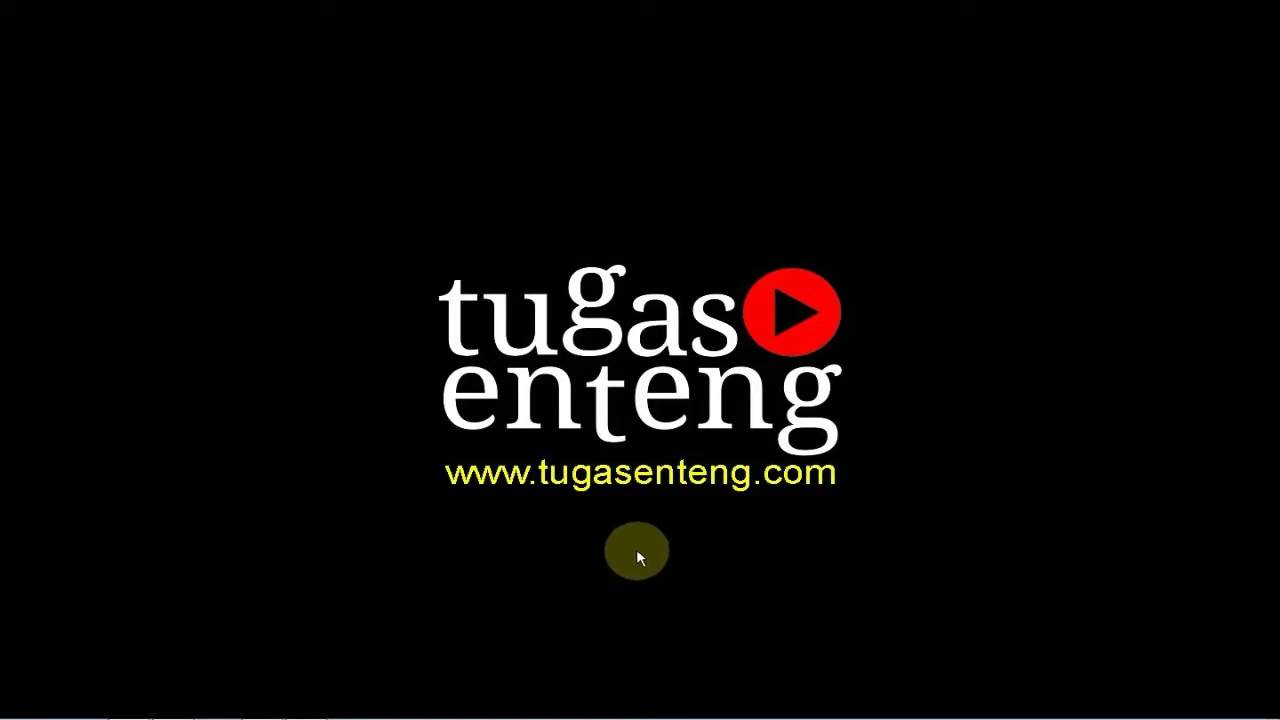
- Bring the Sertifikat LSP-P1 2021.xlsm workbook forward on its Global Setting sheet
left_click(306, 706)
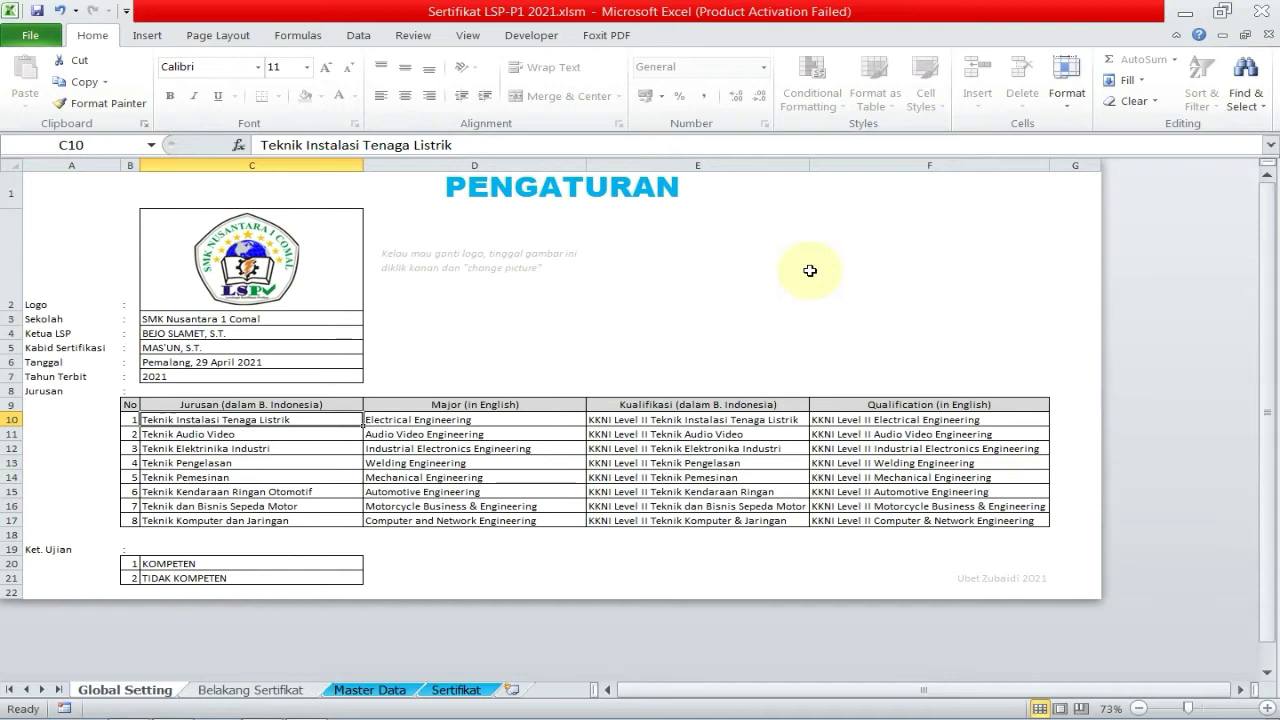
- Switch to the SERTIFIKAT LSP.docx certificate template in Word
left_click(262, 708)
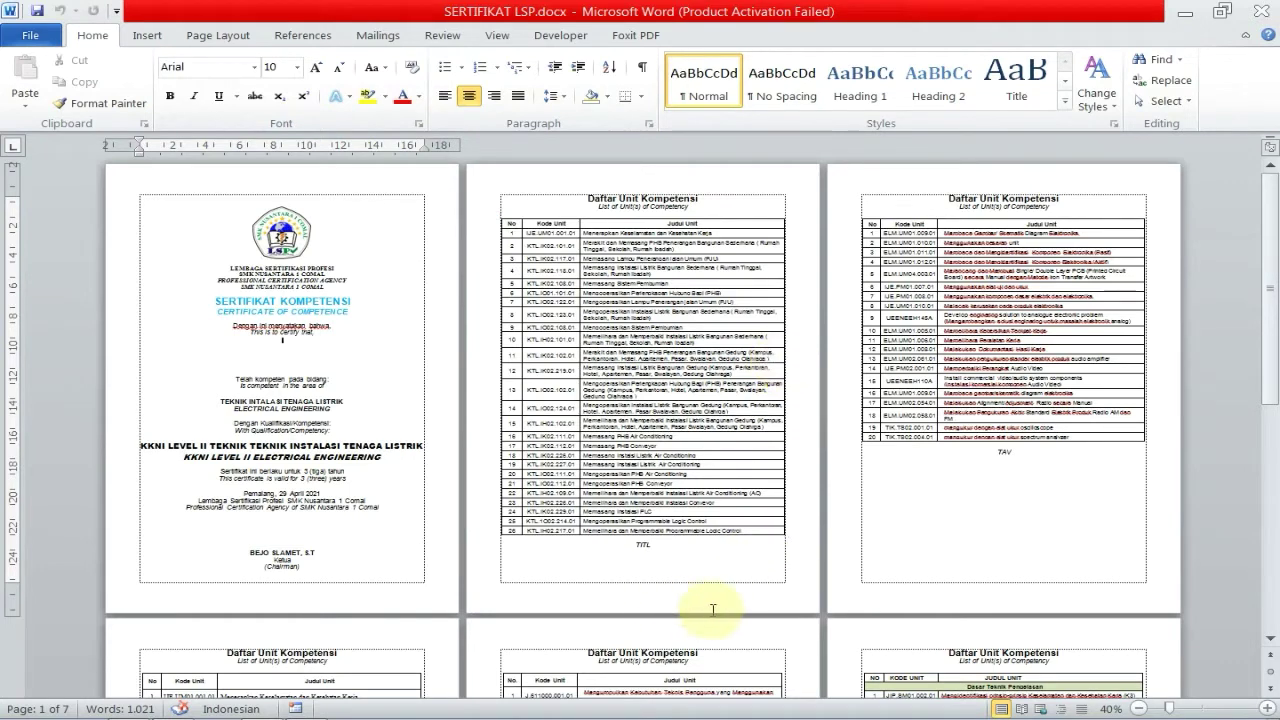
- Return to the Sertifikat LSP-P1 2021.xlsm workbook in Excel with Alt+Tab
key("alt+Tab")
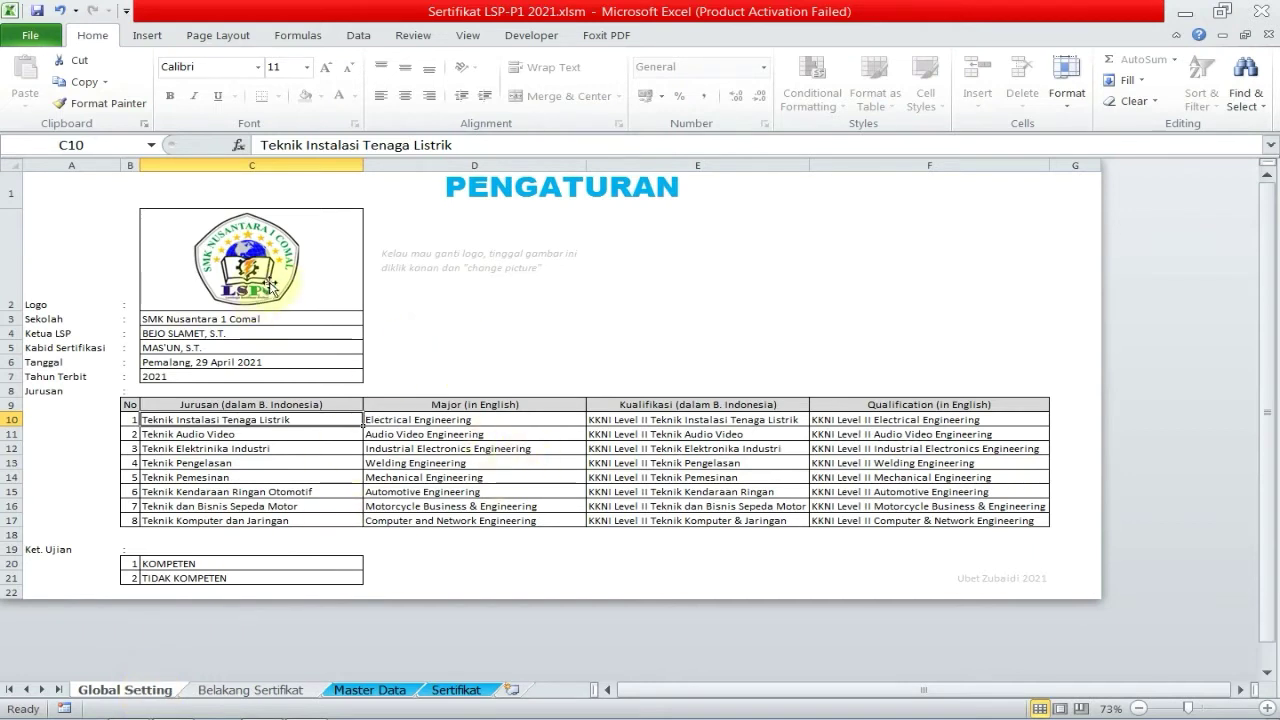
left_click(301, 317)
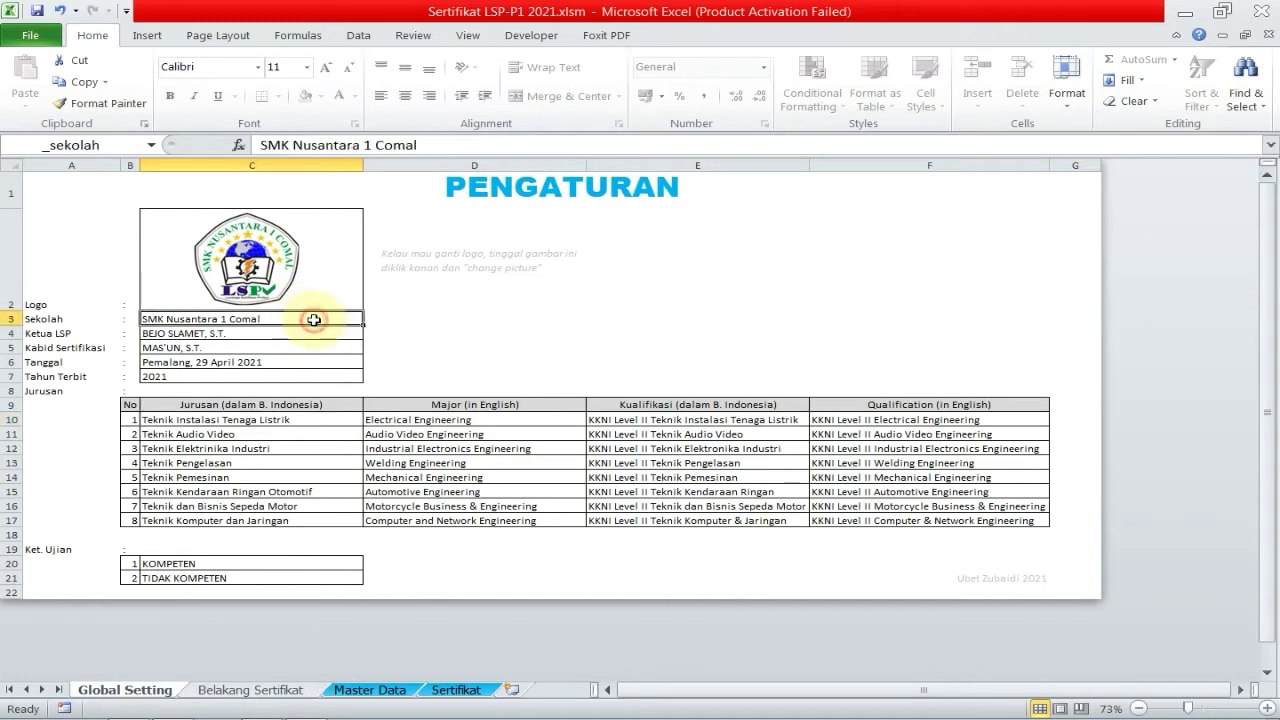
key("Down")
key("Down")
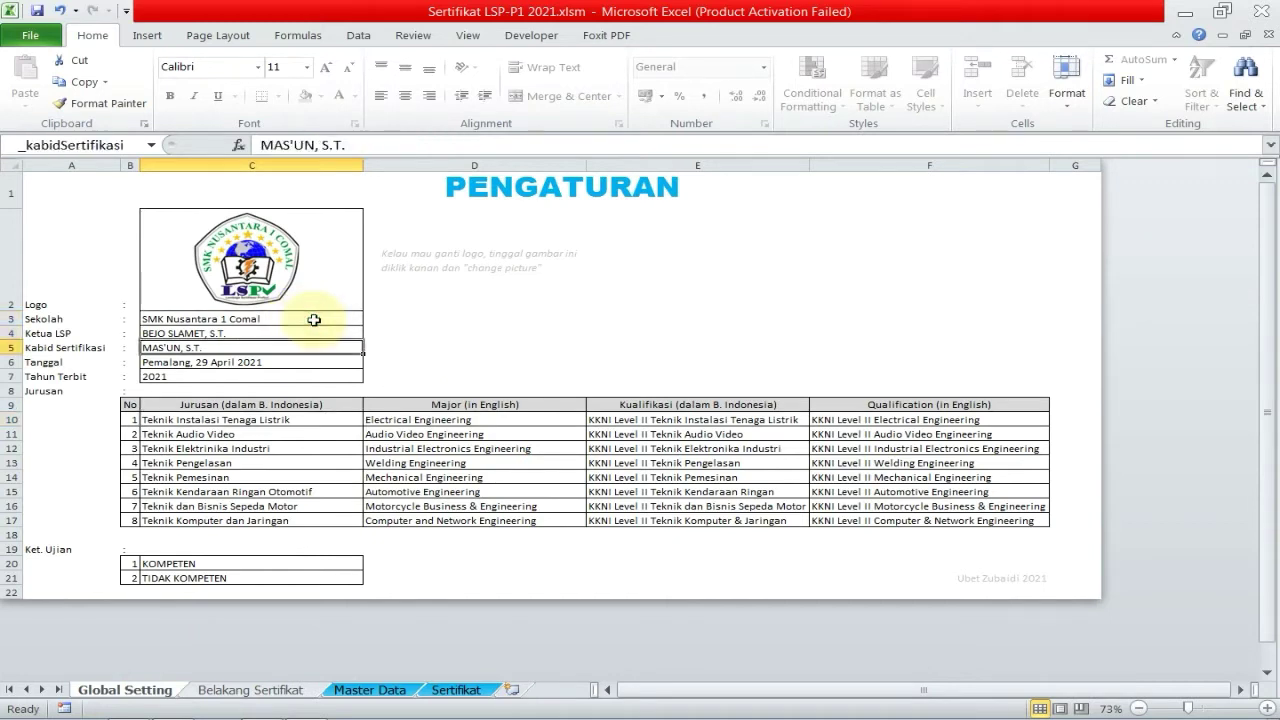
key("Down")
key("Down")
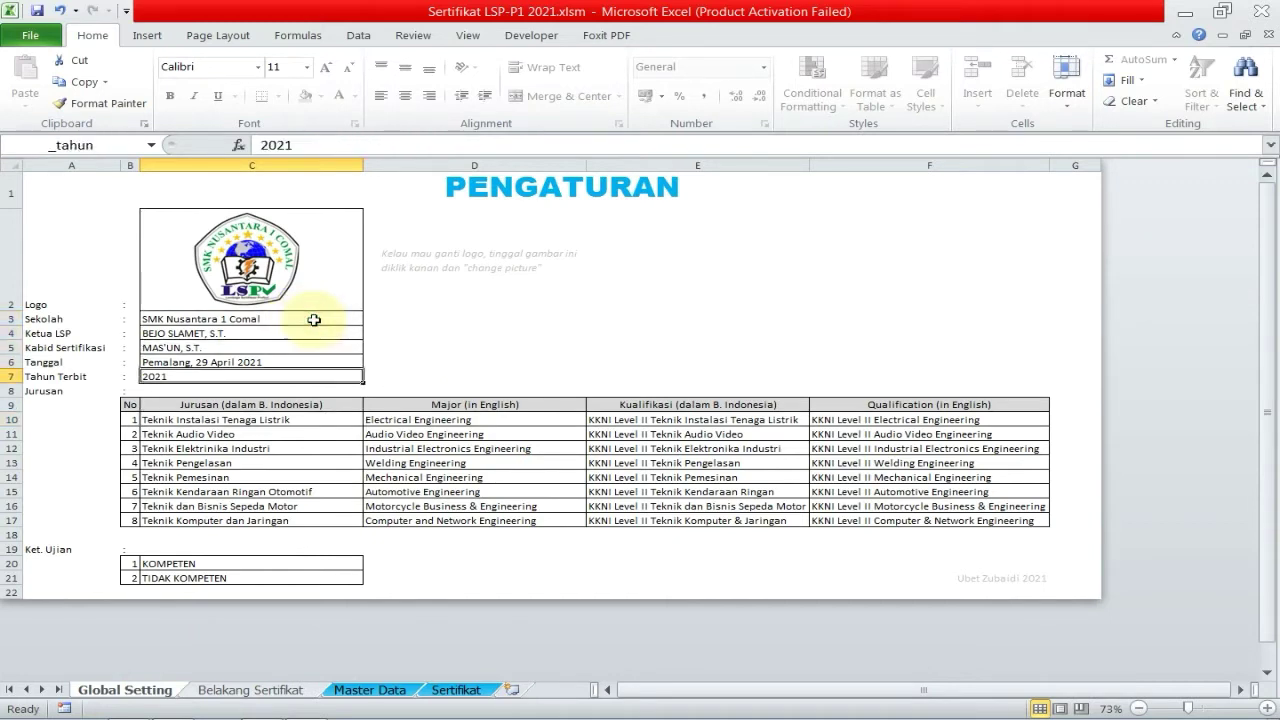
left_click(336, 420)
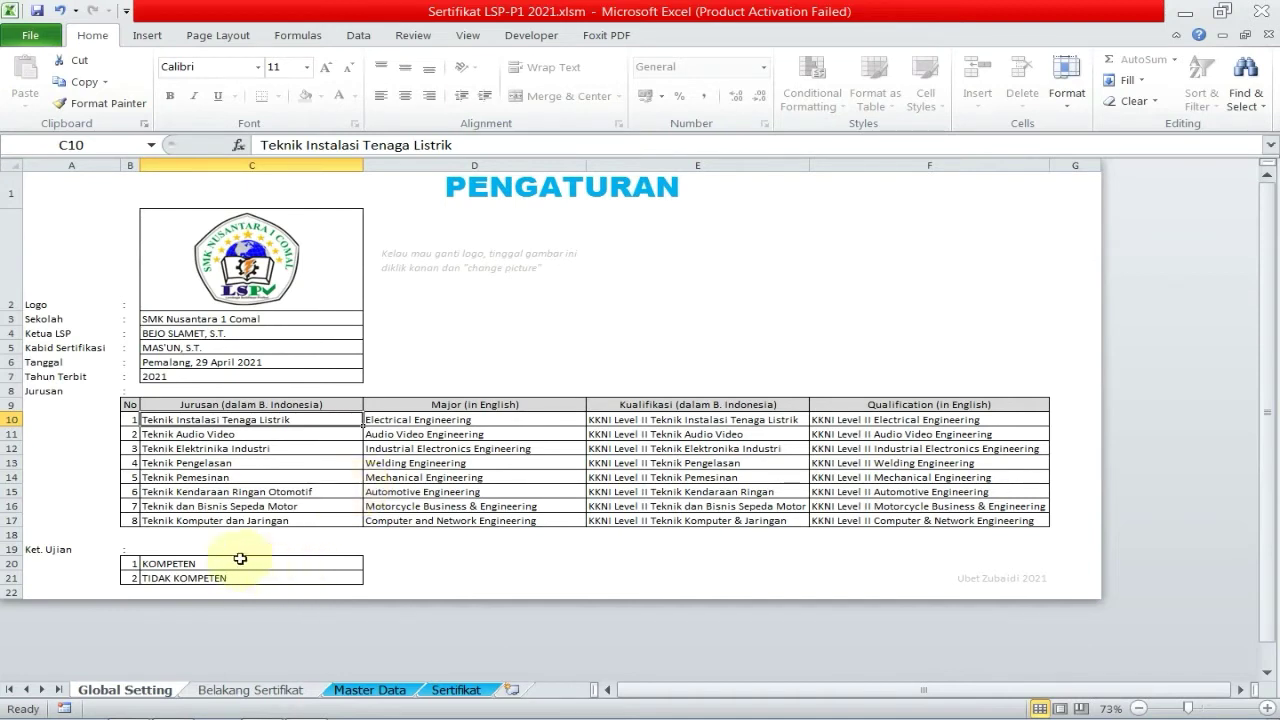
left_click(147, 564)
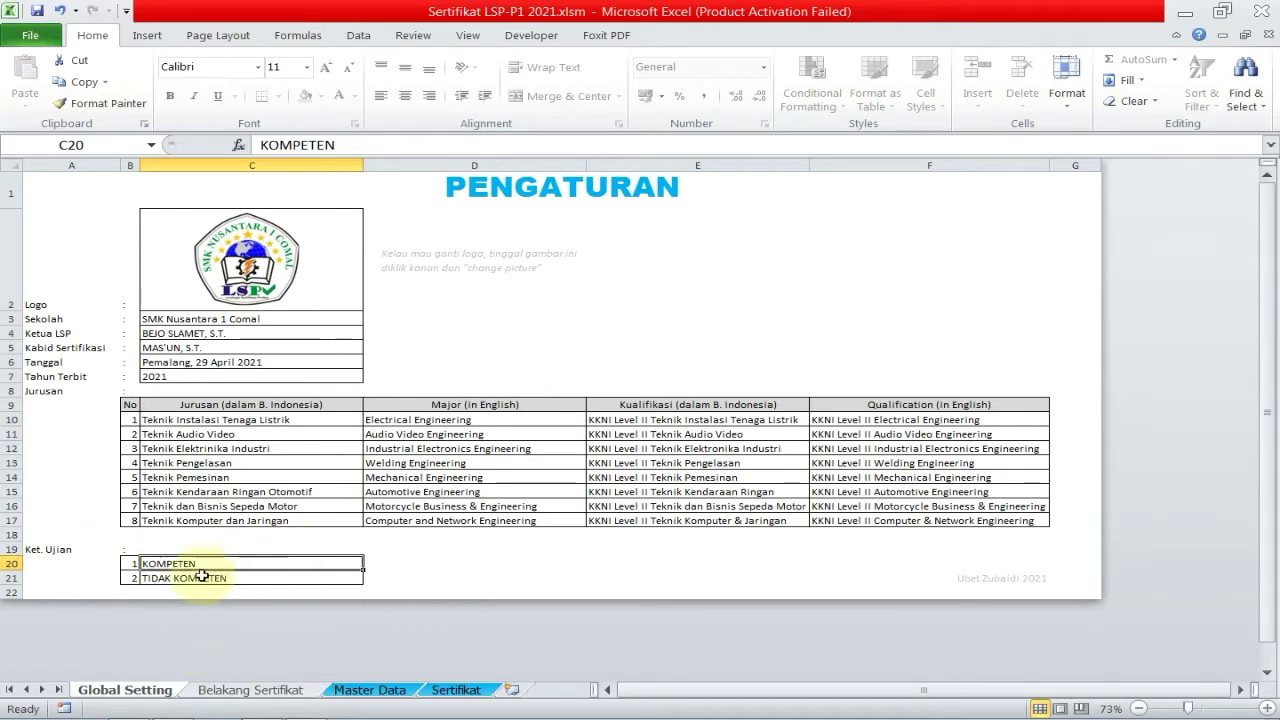
left_click(257, 263)
right_click(257, 263)
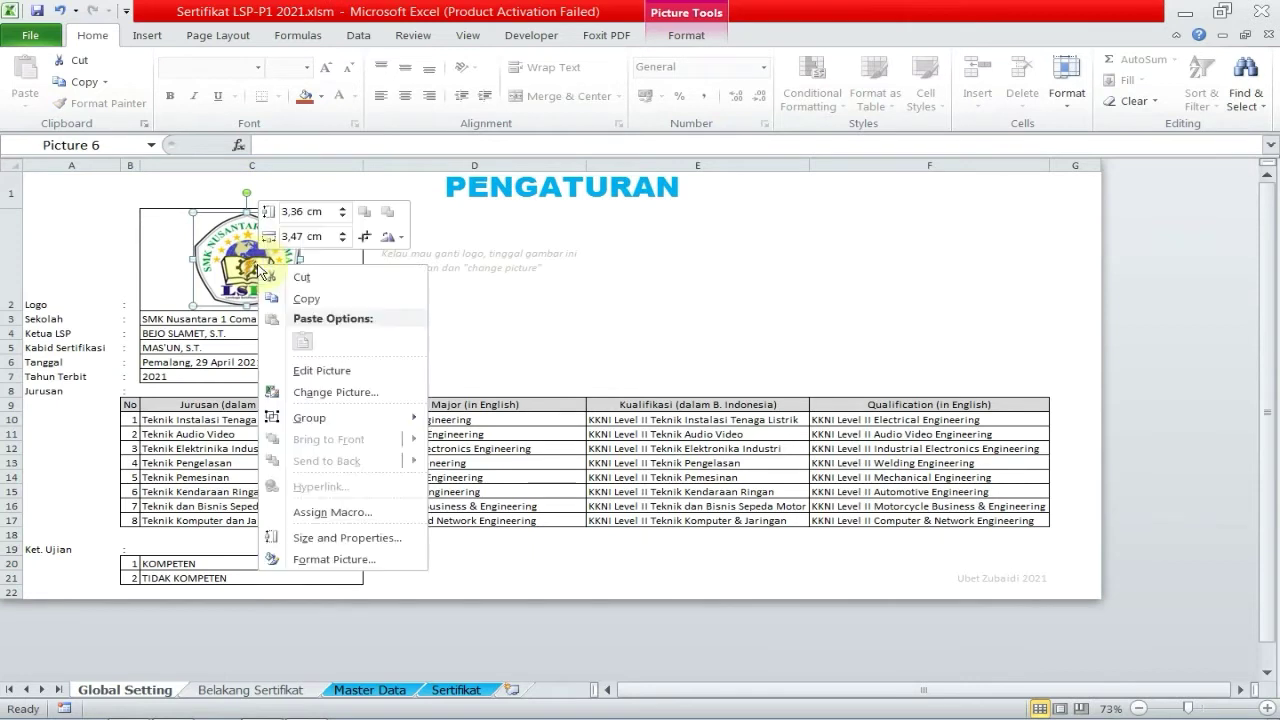
left_click(356, 395)
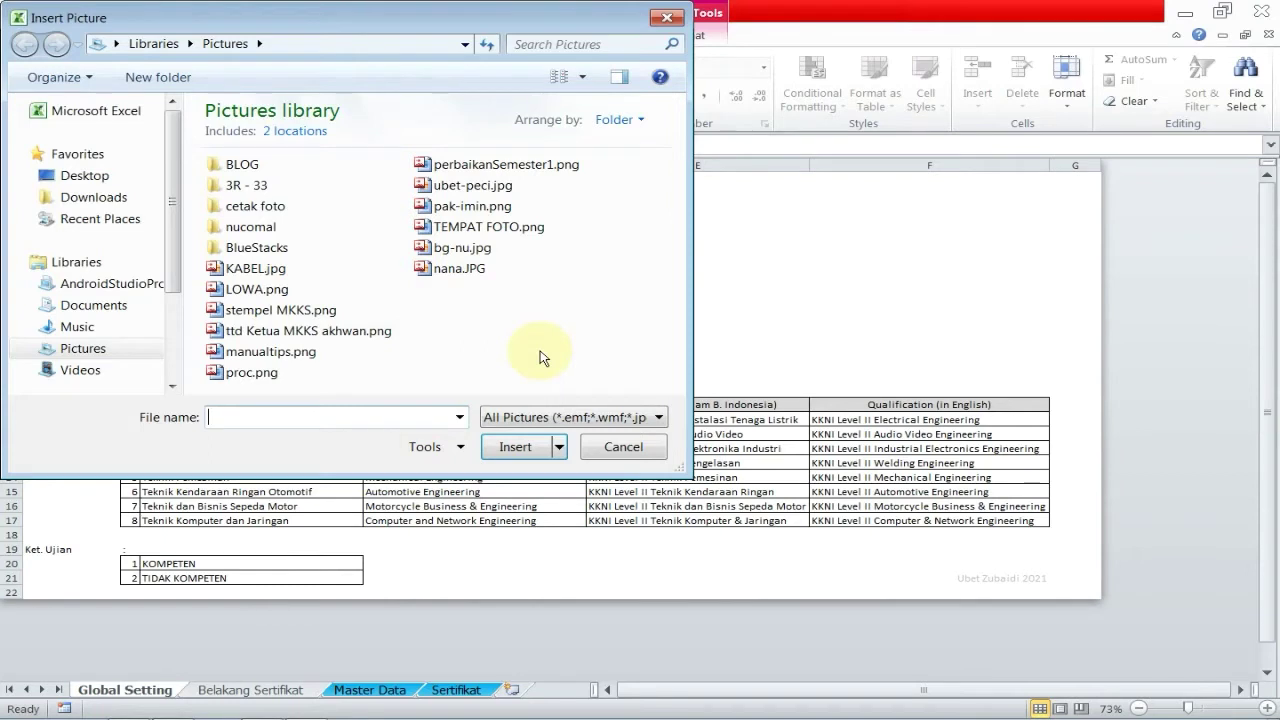
key("Escape")
key("Escape")
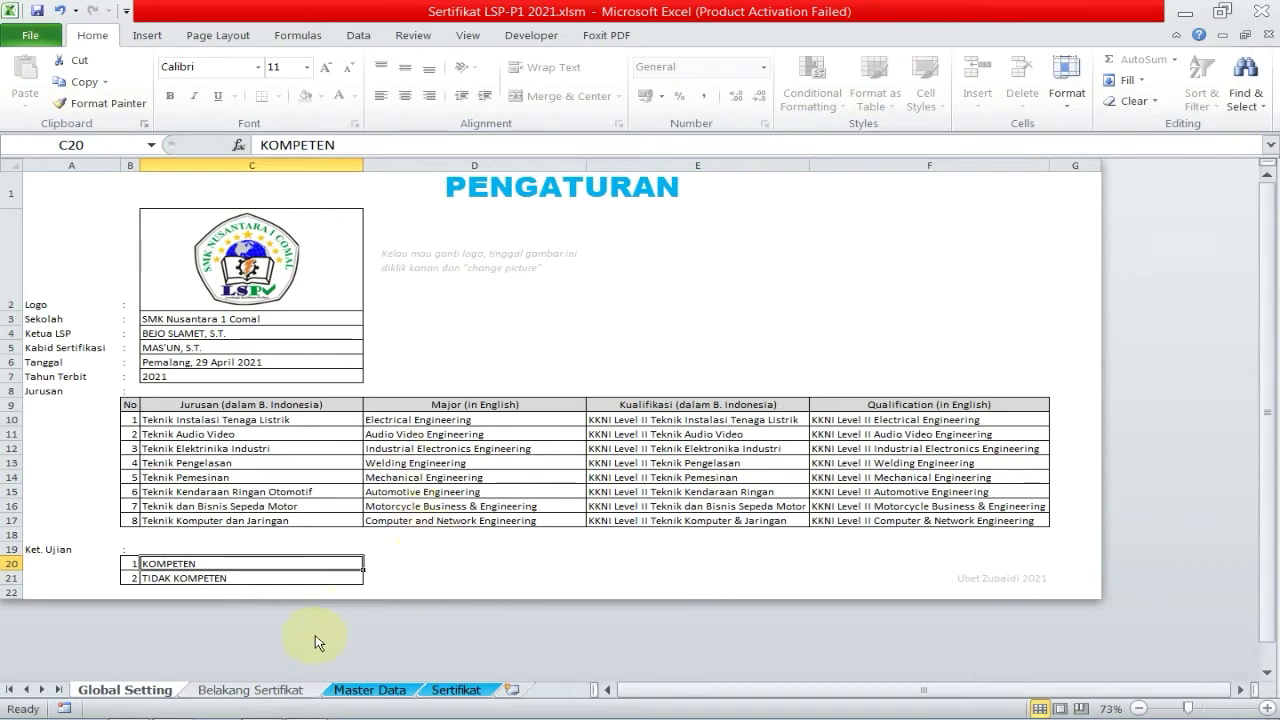
- Open the Belakang Sertifikat sheet and select the Teknik Instalasi Tenaga Listrik heading
left_click(222, 690)
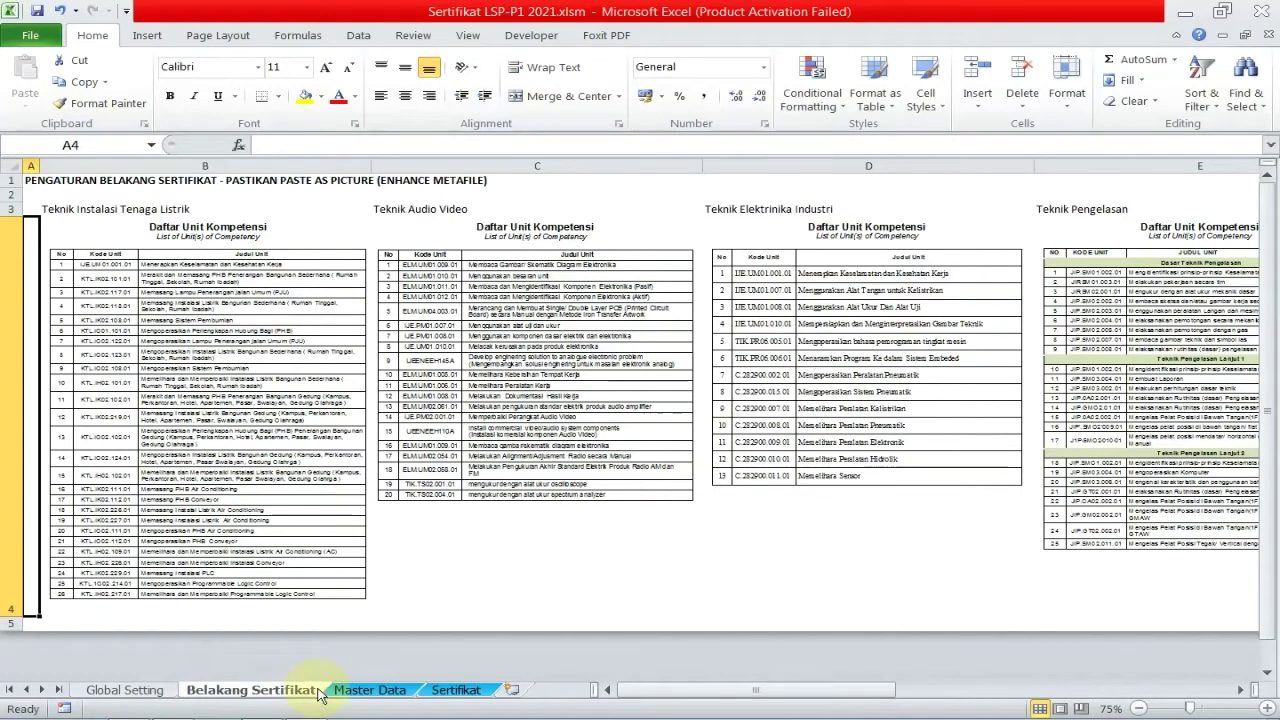
key("alt+Tab")
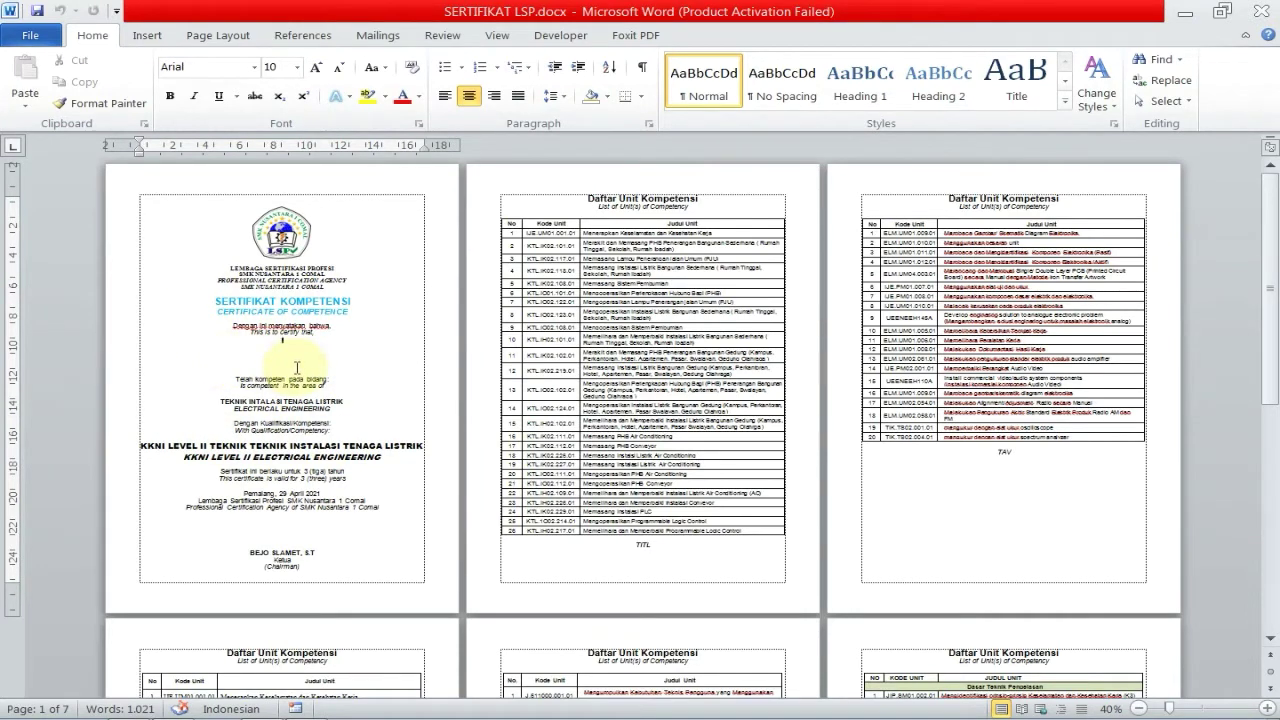
mouse_move(641, 214)
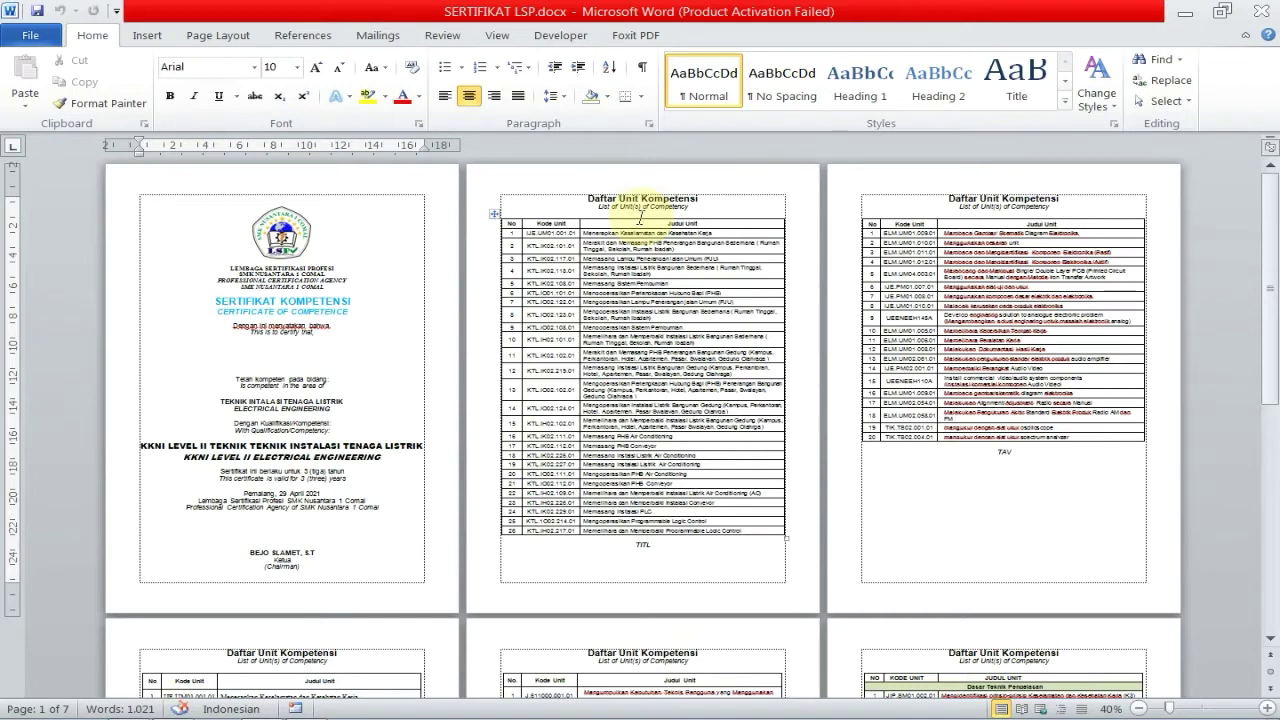
key("alt+Tab")
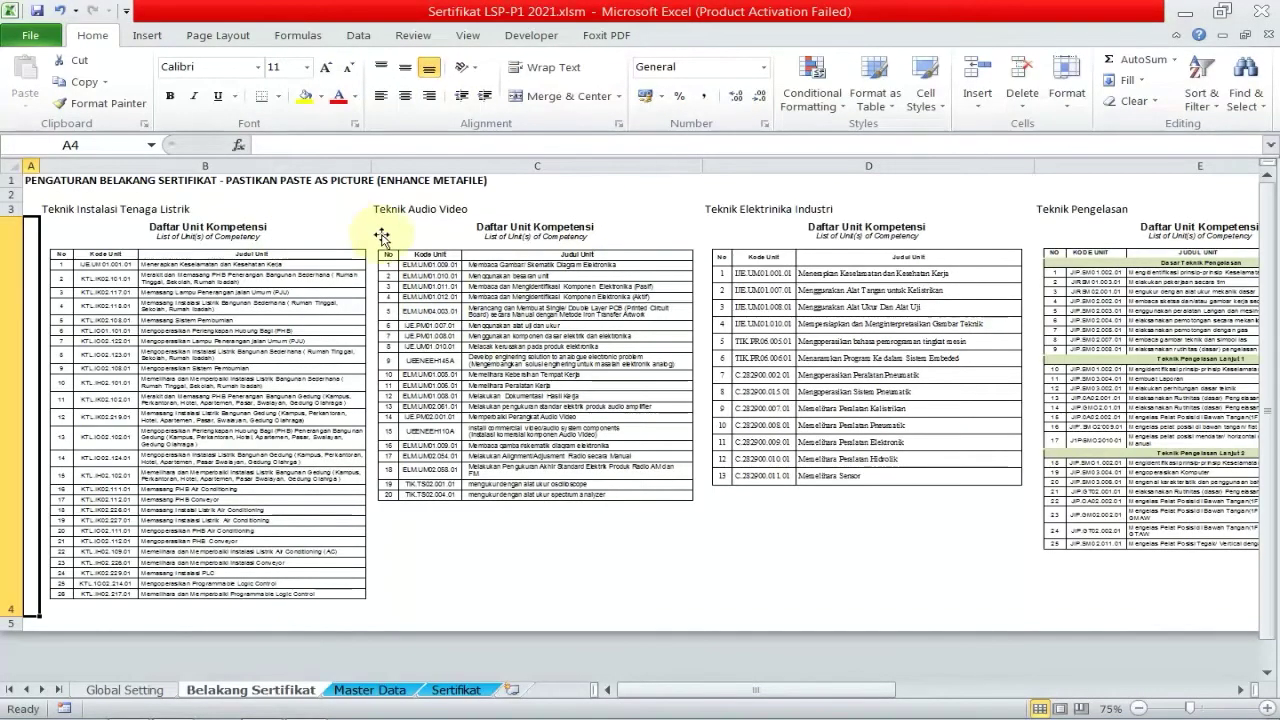
key("Up")
key("Right")
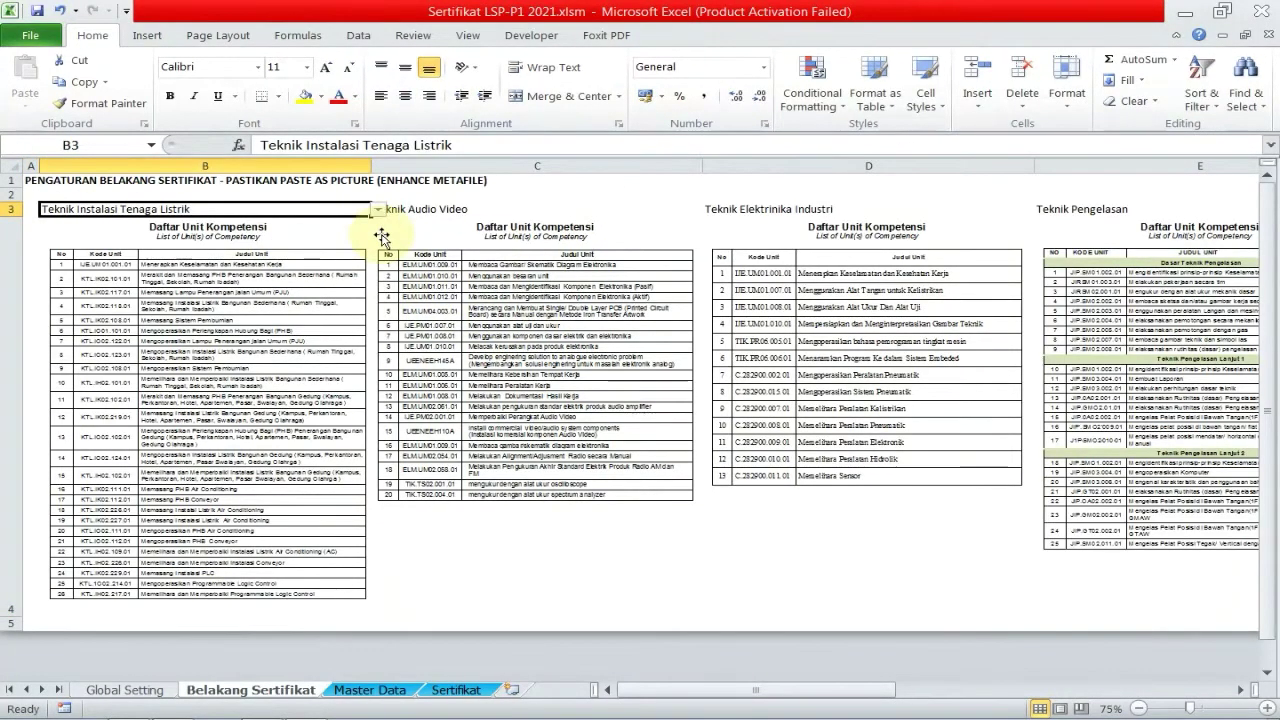
- Inspect the Teknik Audio Video and Teknik Elektronika Industri table pictures on the sheet
key("Right")
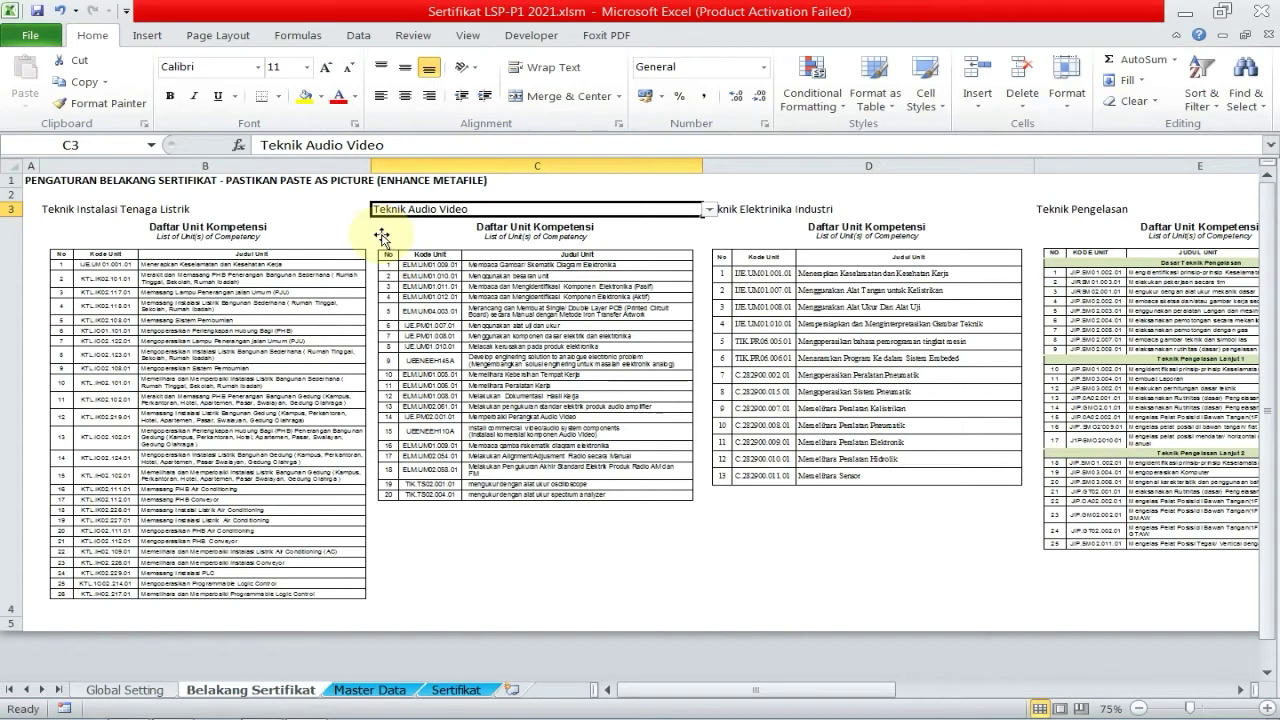
left_click(258, 365)
left_click(557, 322)
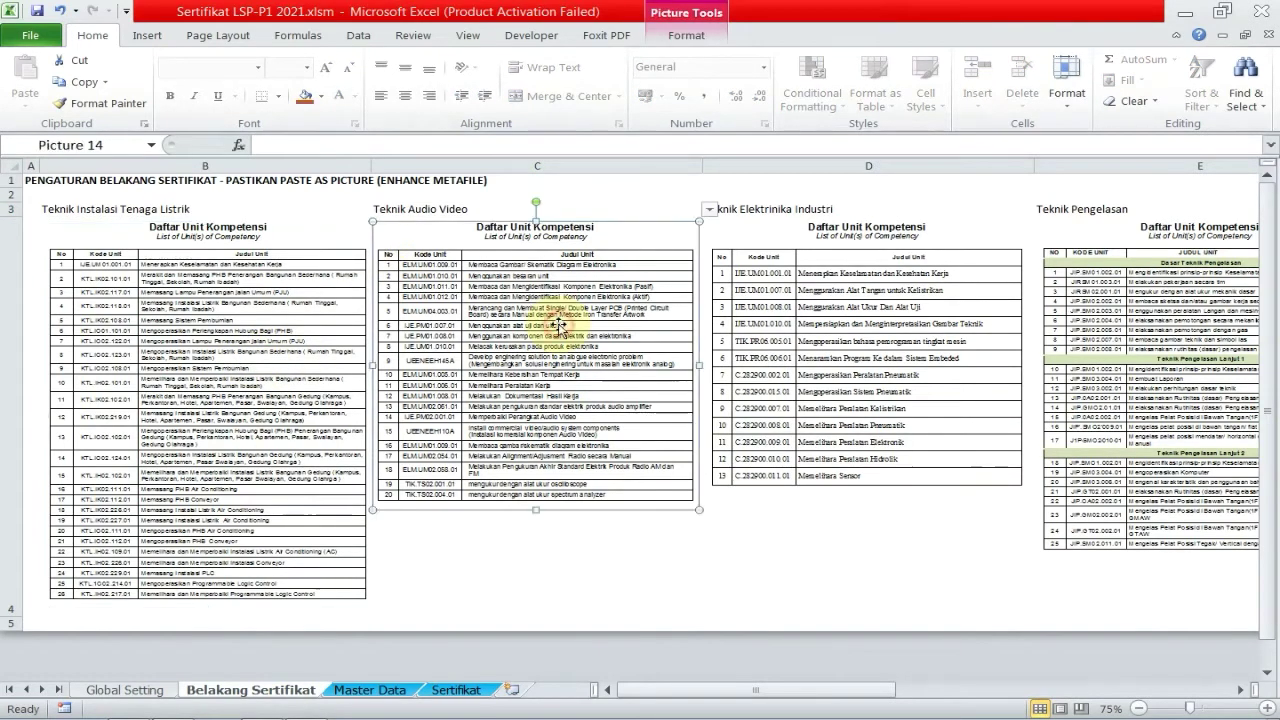
left_click(290, 340)
left_click(780, 322)
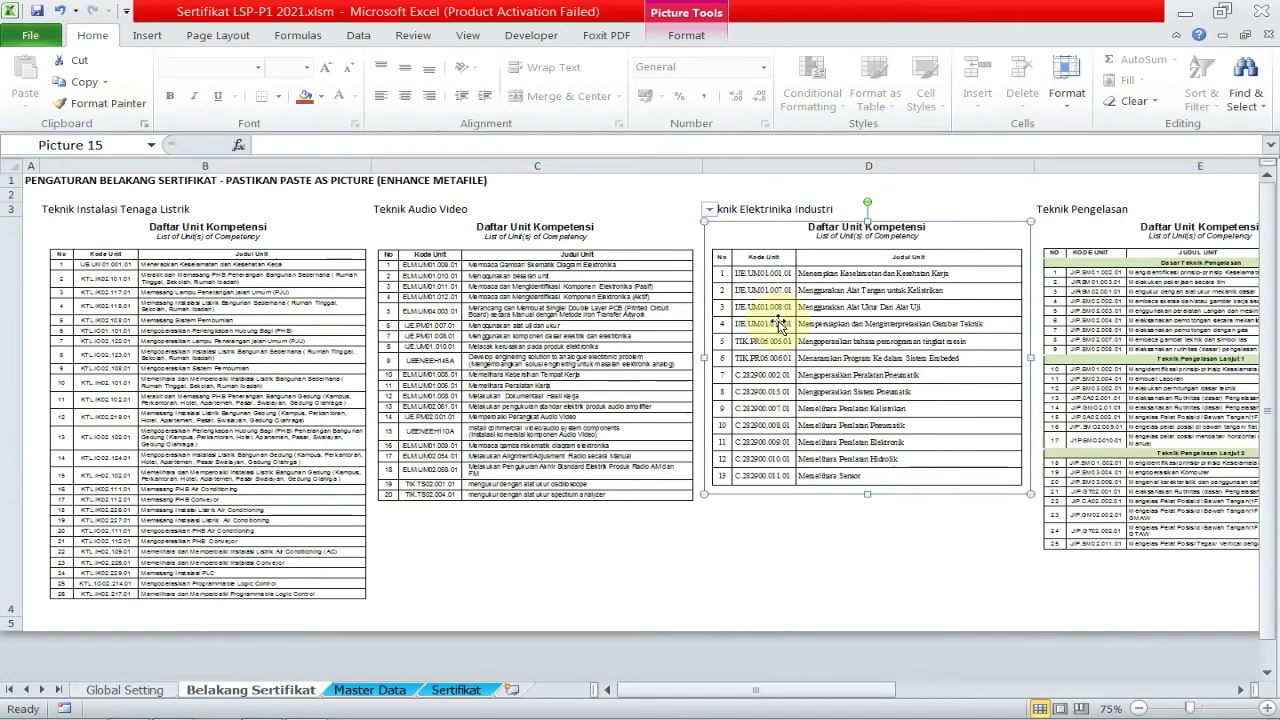
- Copy page 2's heading and Daftar Unit Kompetensi table from the Word template
key("alt+Tab")
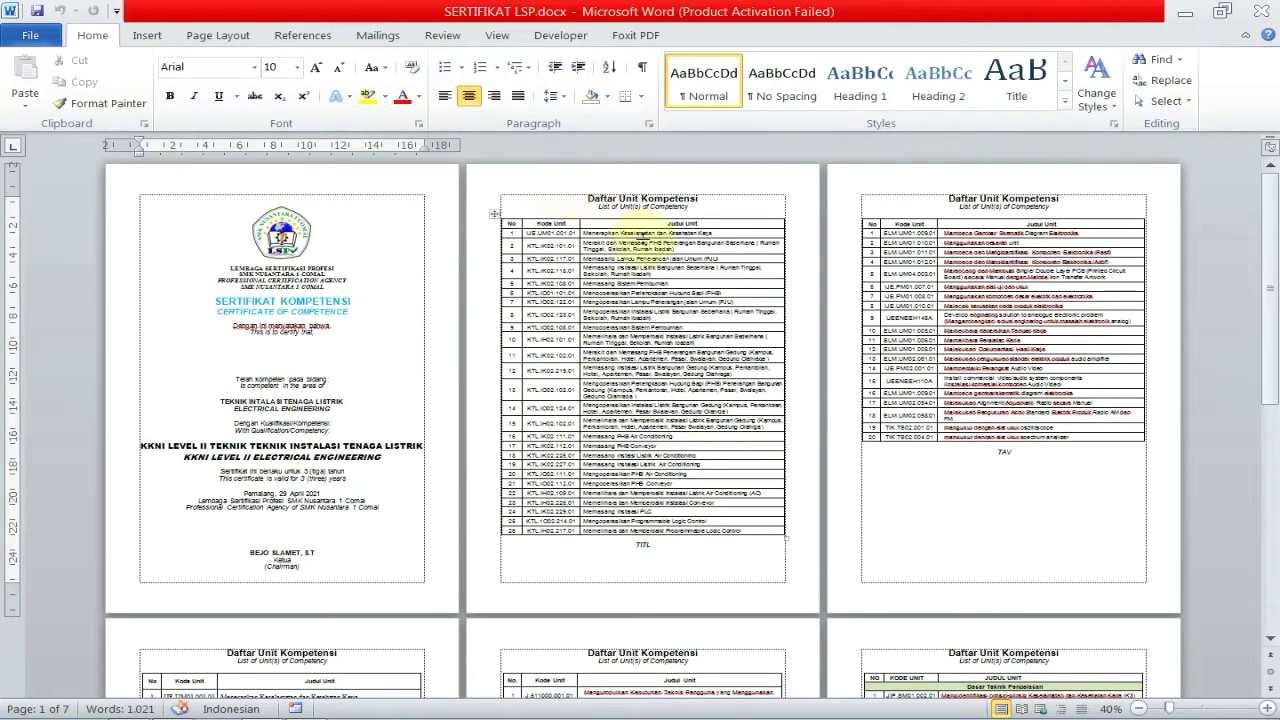
mouse_move(582, 196)
left_mouse_down()
mouse_move(708, 530)
mouse_move(725, 536)
left_mouse_up()
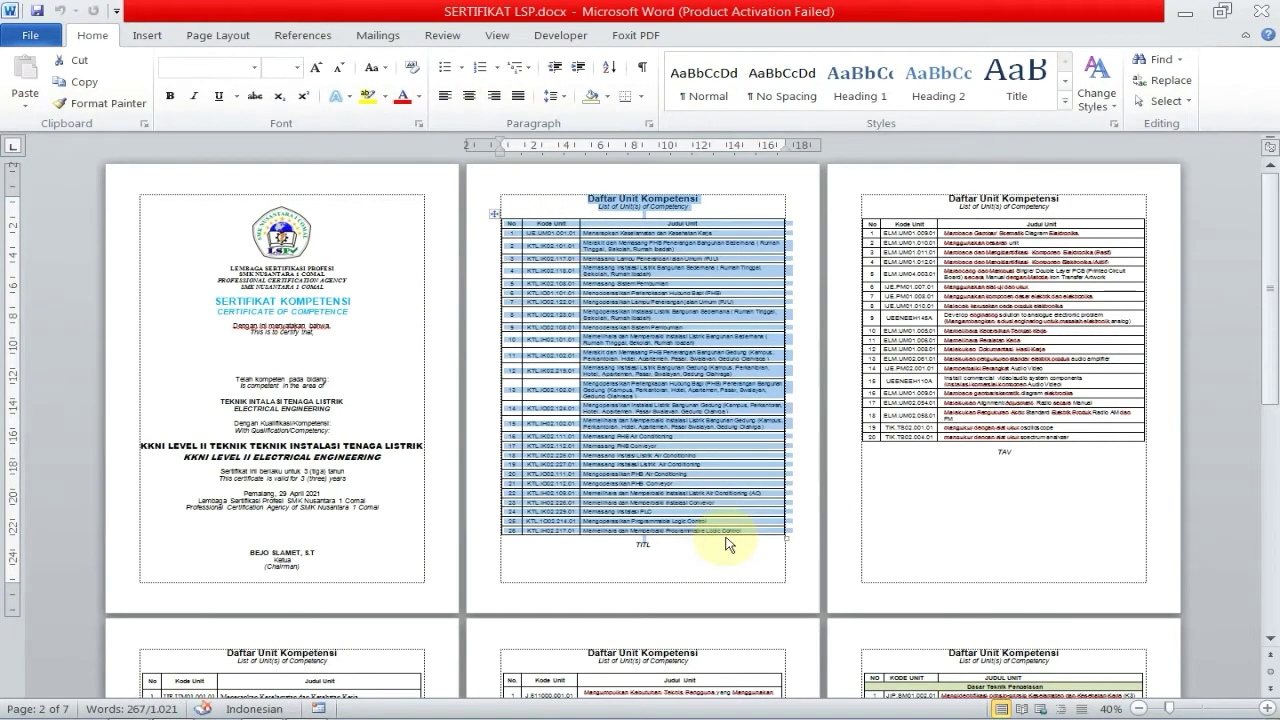
left_click(75, 82)
key("alt+Tab")
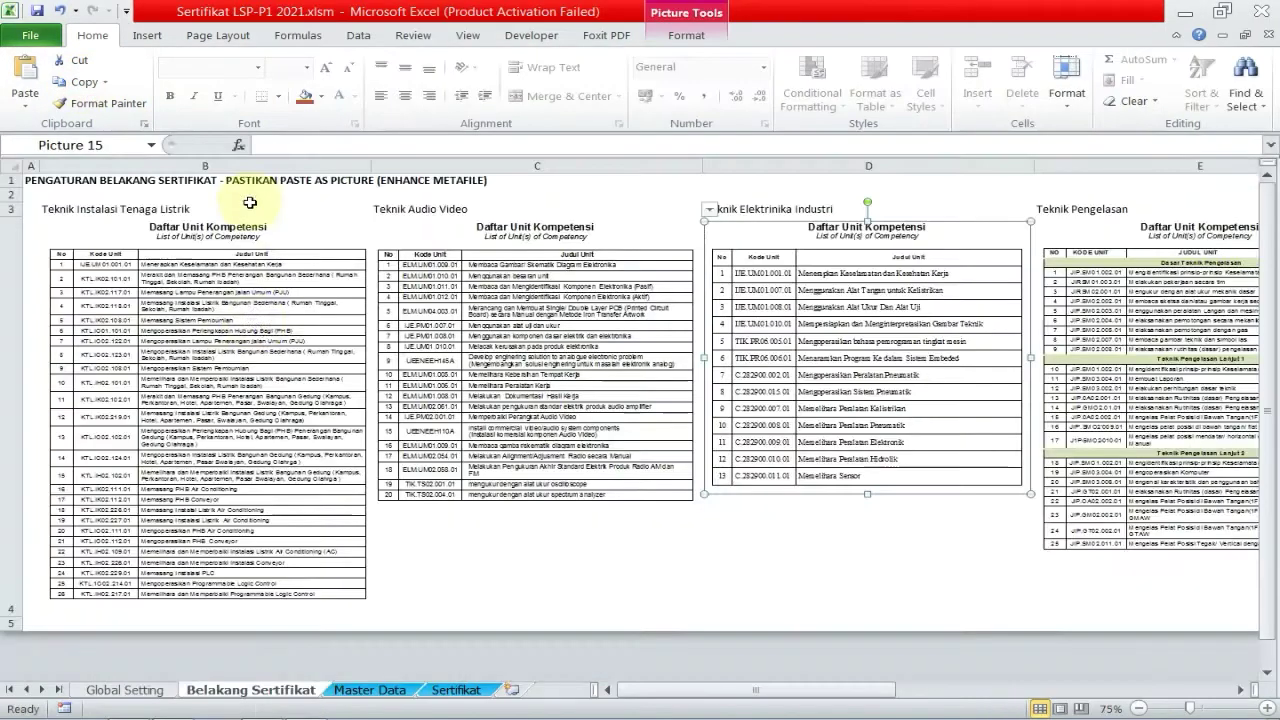
- Paste the copied Word table into B2 as a Picture (Enhanced Metafile)
left_click(150, 194)
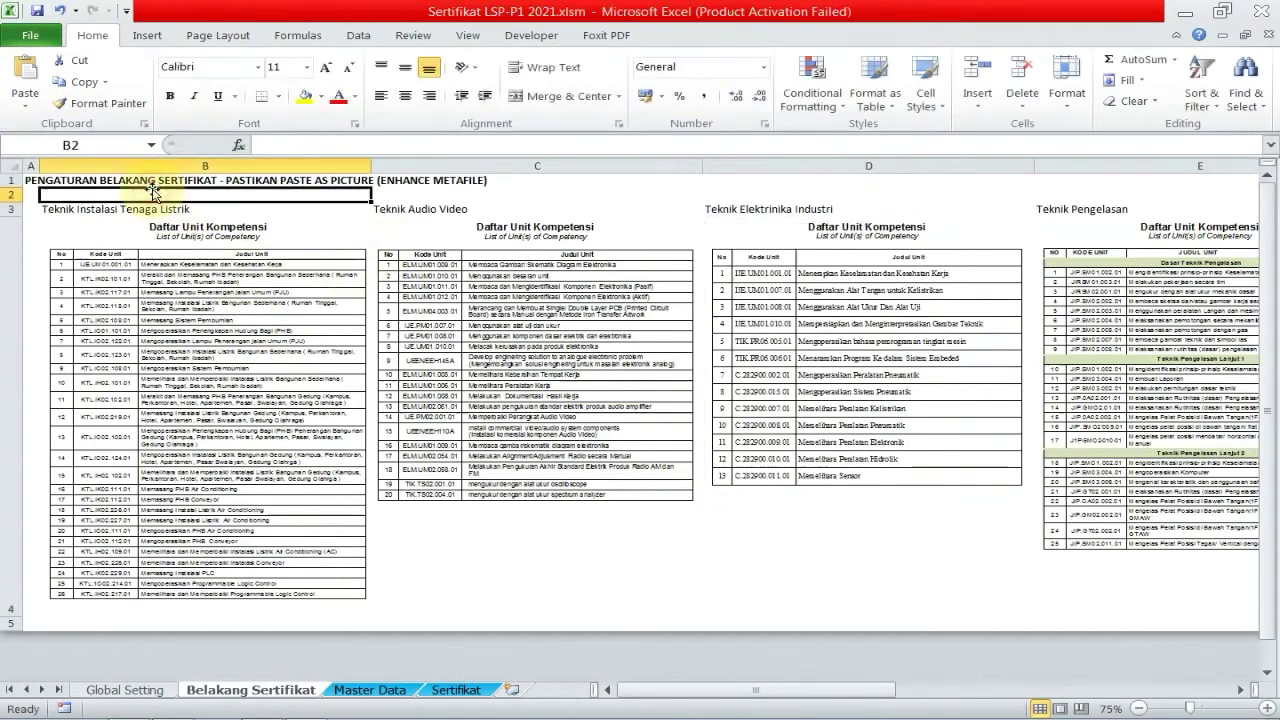
left_click(30, 108)
left_click(70, 181)
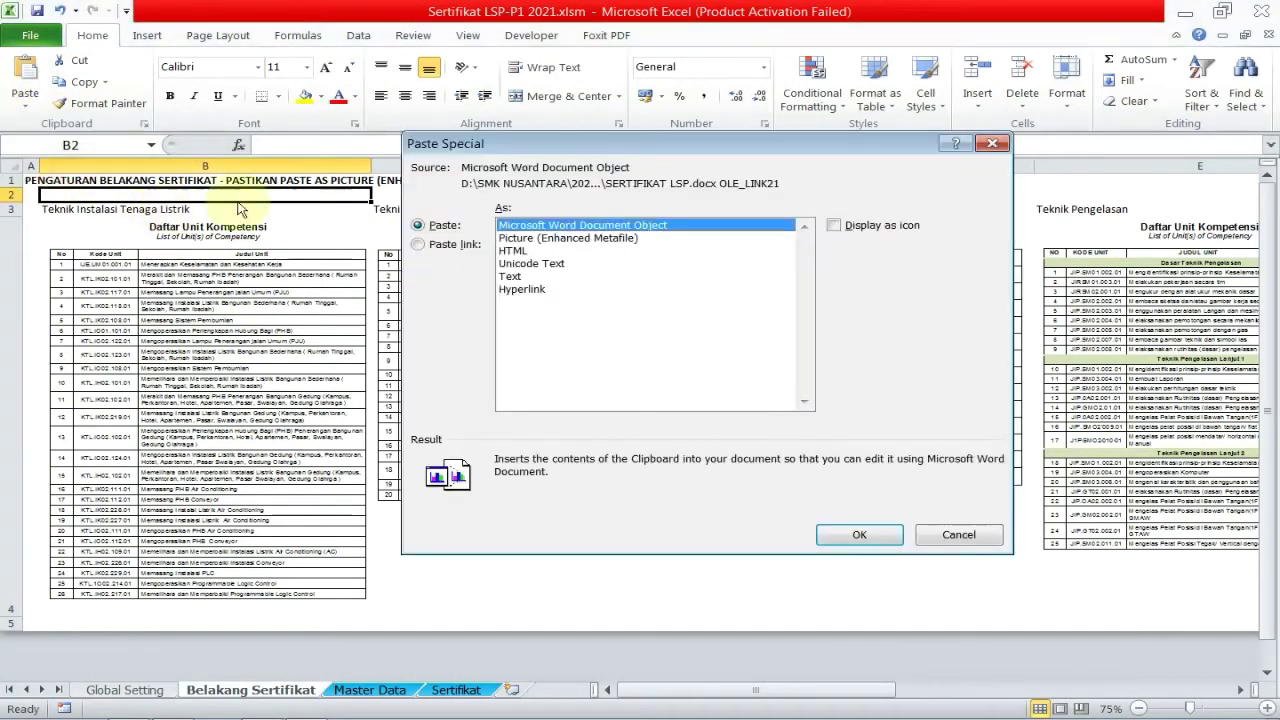
left_click(583, 238)
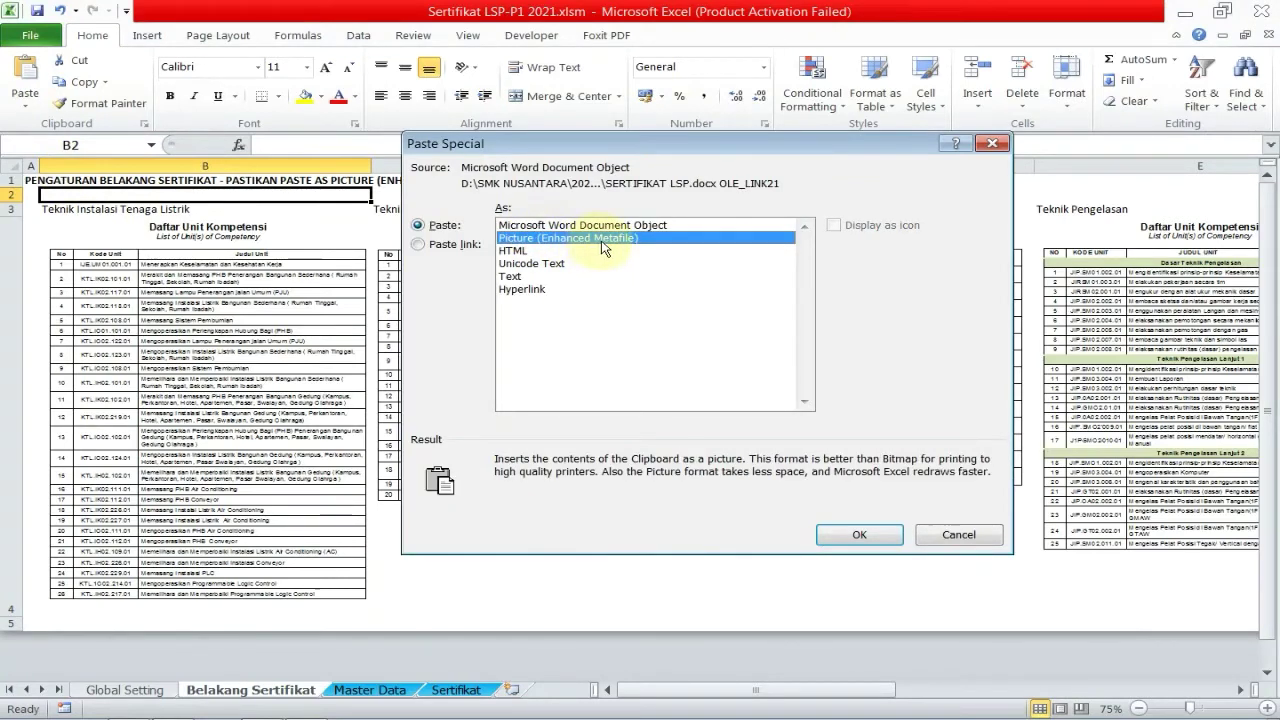
double_click(663, 241)
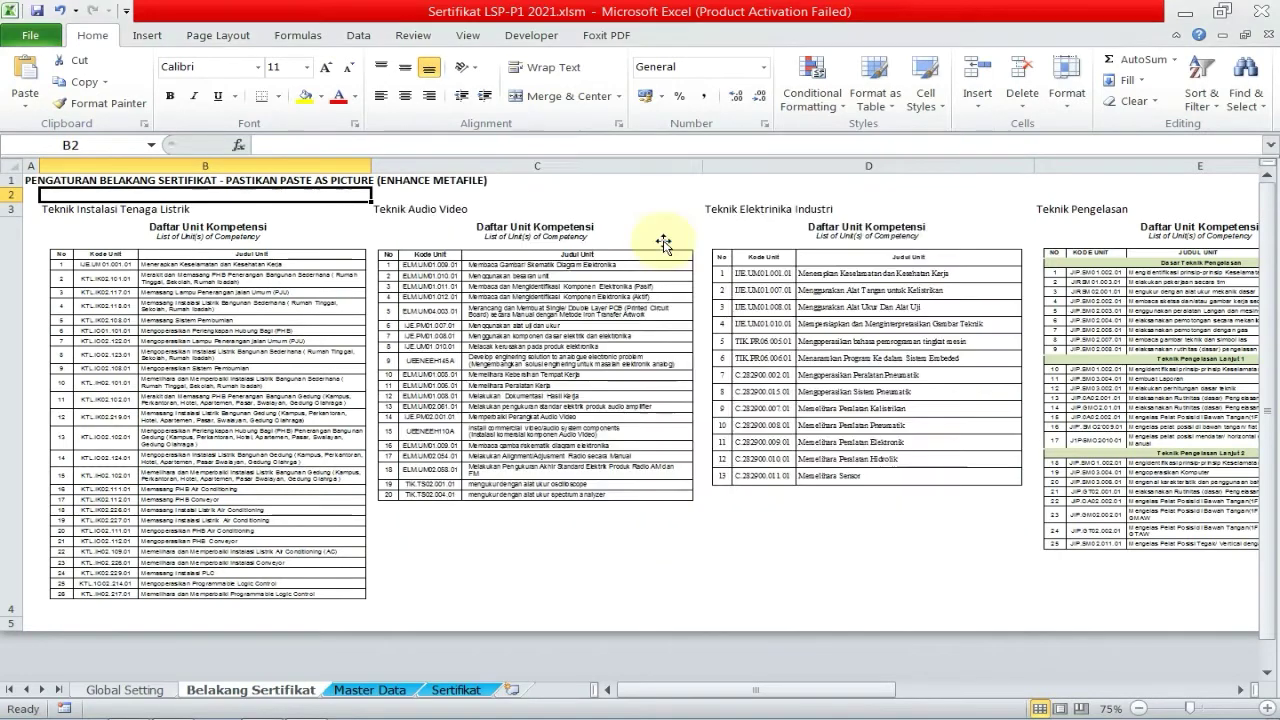
- Check the pasted table alongside the Teknik Audio Video and Elektronika Industri pictures
left_click(251, 298)
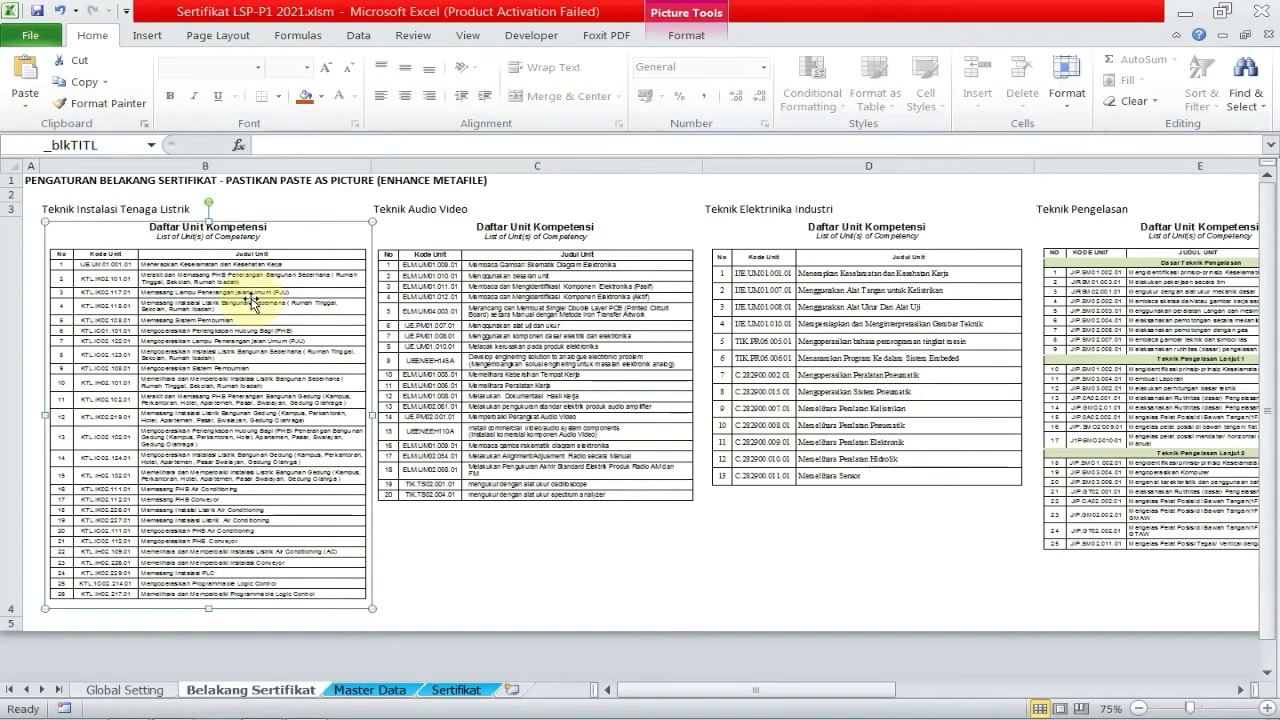
left_click(468, 325)
left_click(815, 357)
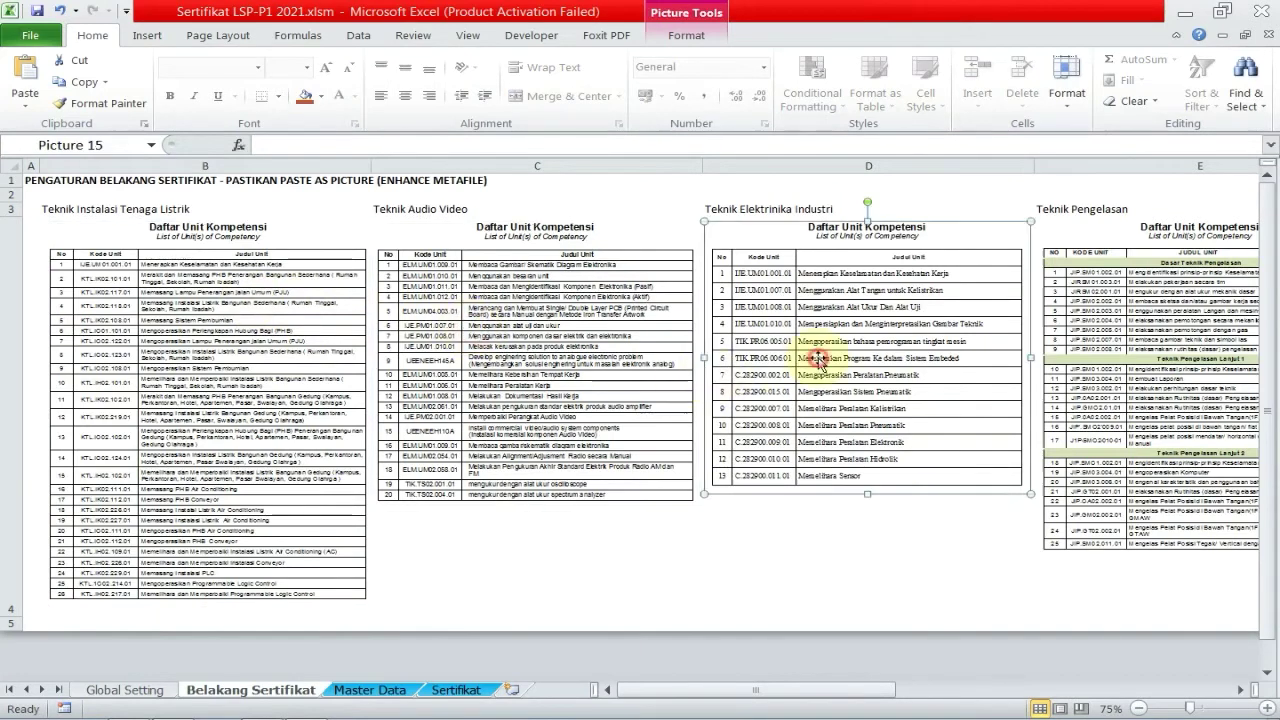
left_click(497, 375)
left_click(226, 368)
left_click(548, 447)
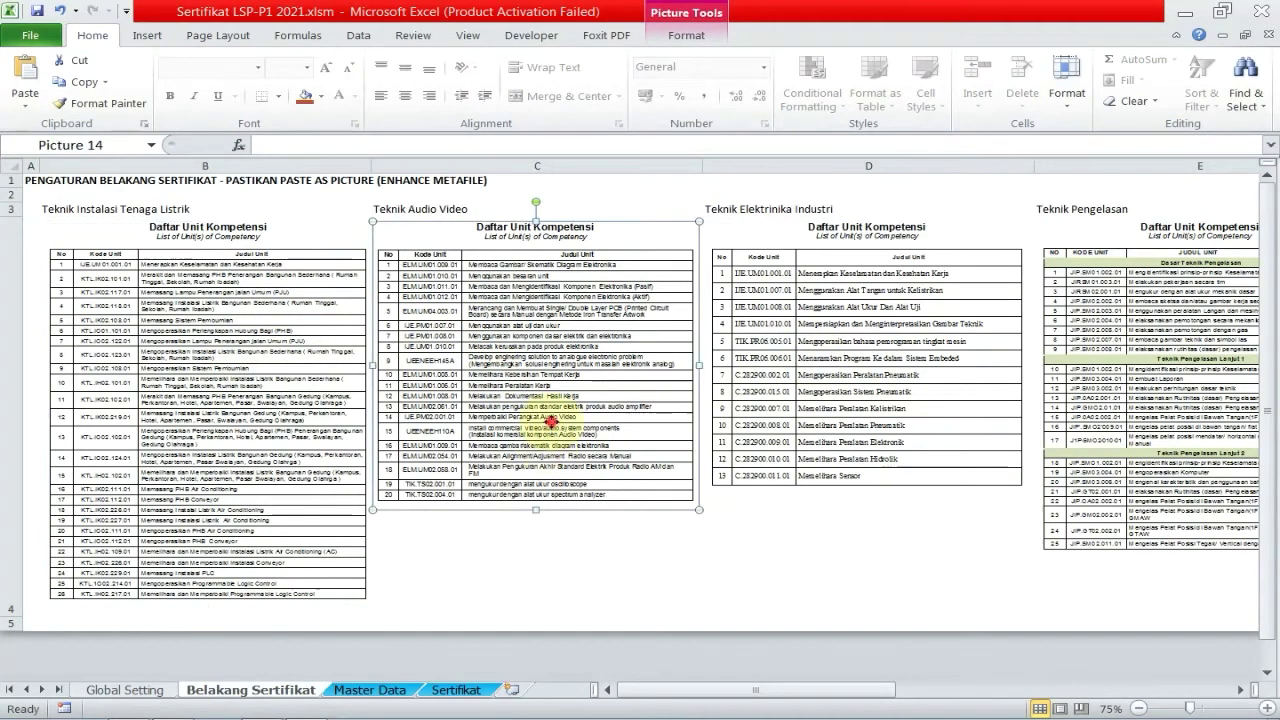
mouse_move(871, 690)
left_mouse_down()
mouse_move(912, 705)
mouse_move(1200, 697)
mouse_move(987, 697)
left_mouse_up()
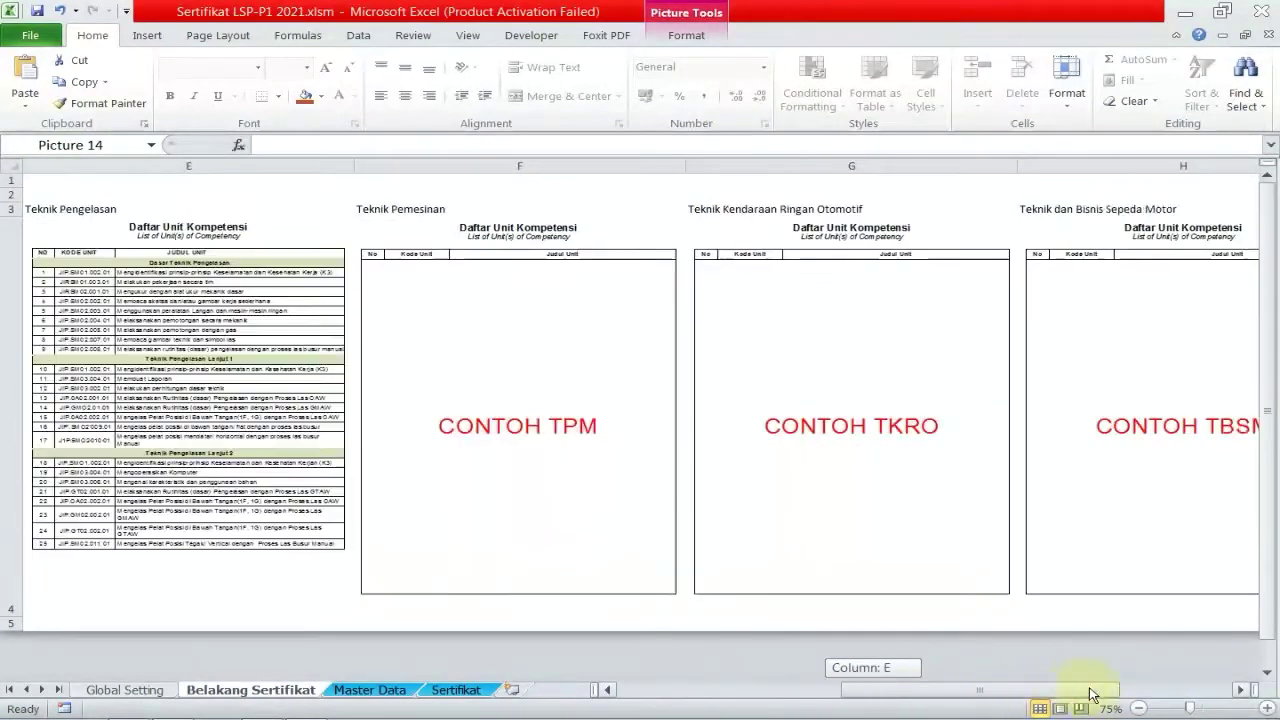
left_click_drag(987, 697, 1063, 697)
left_click_drag(877, 694, 737, 688)
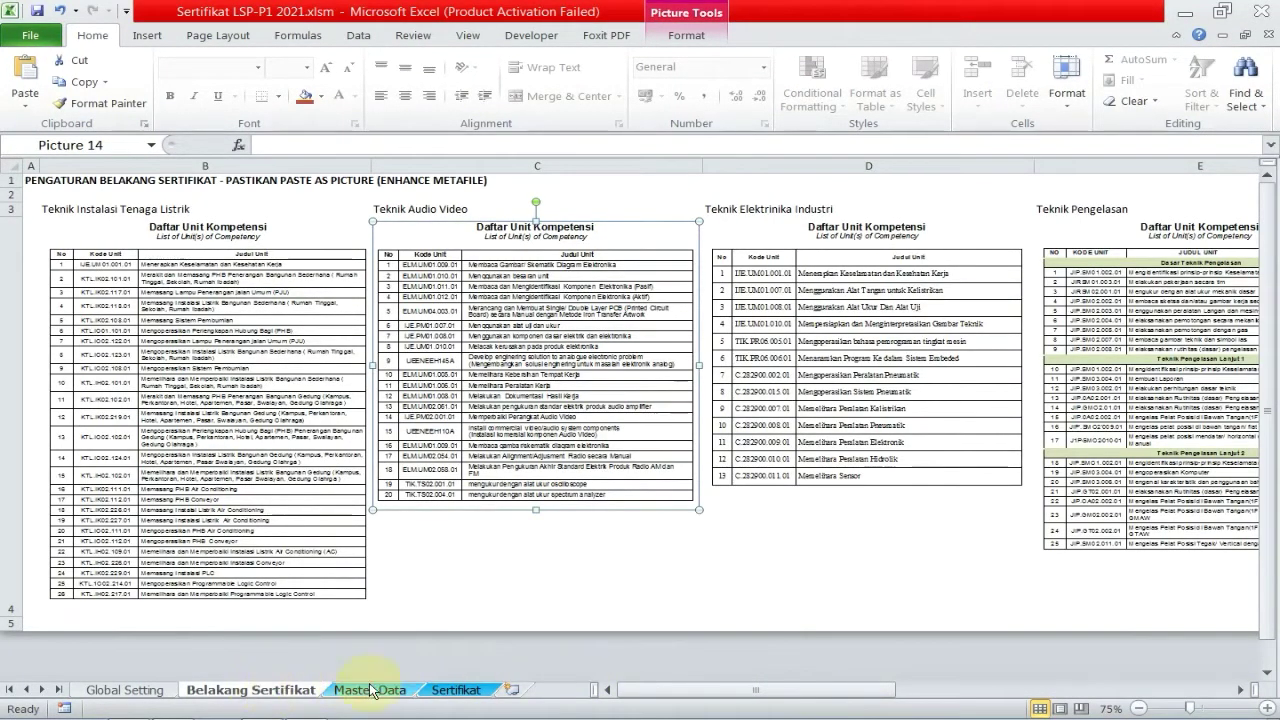
left_click(455, 690)
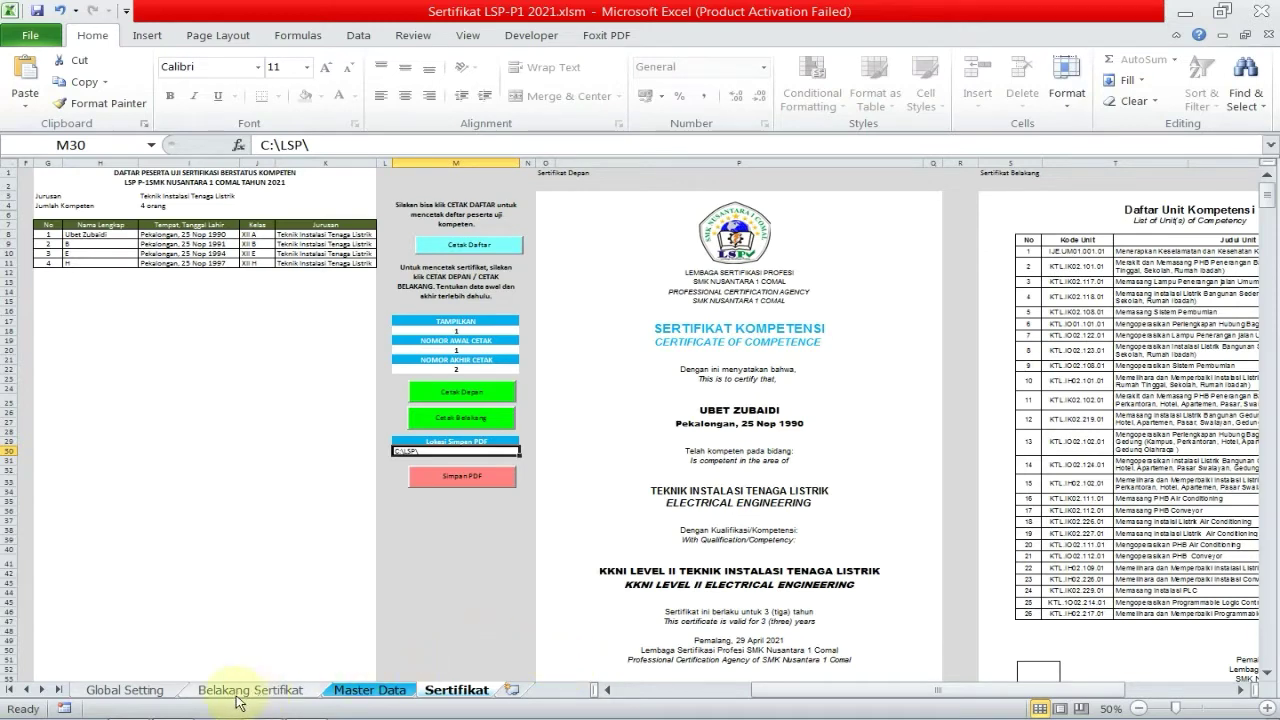
left_click(367, 690)
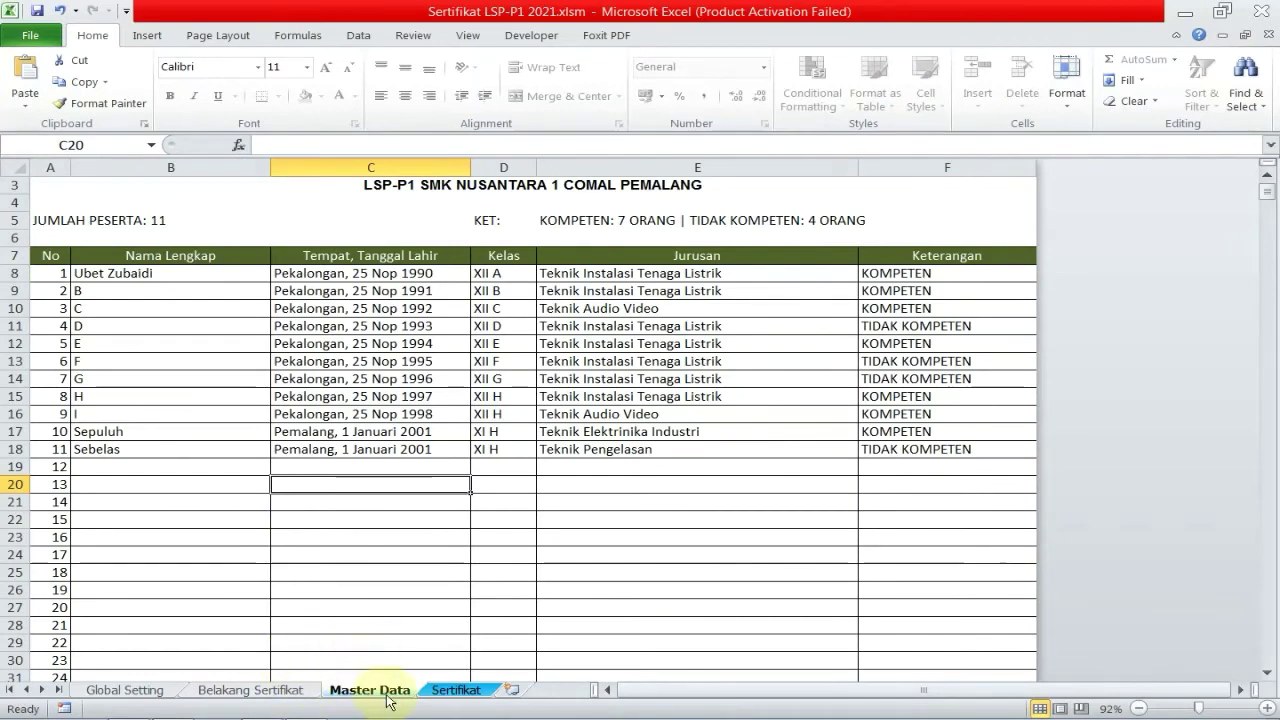
left_click(293, 690)
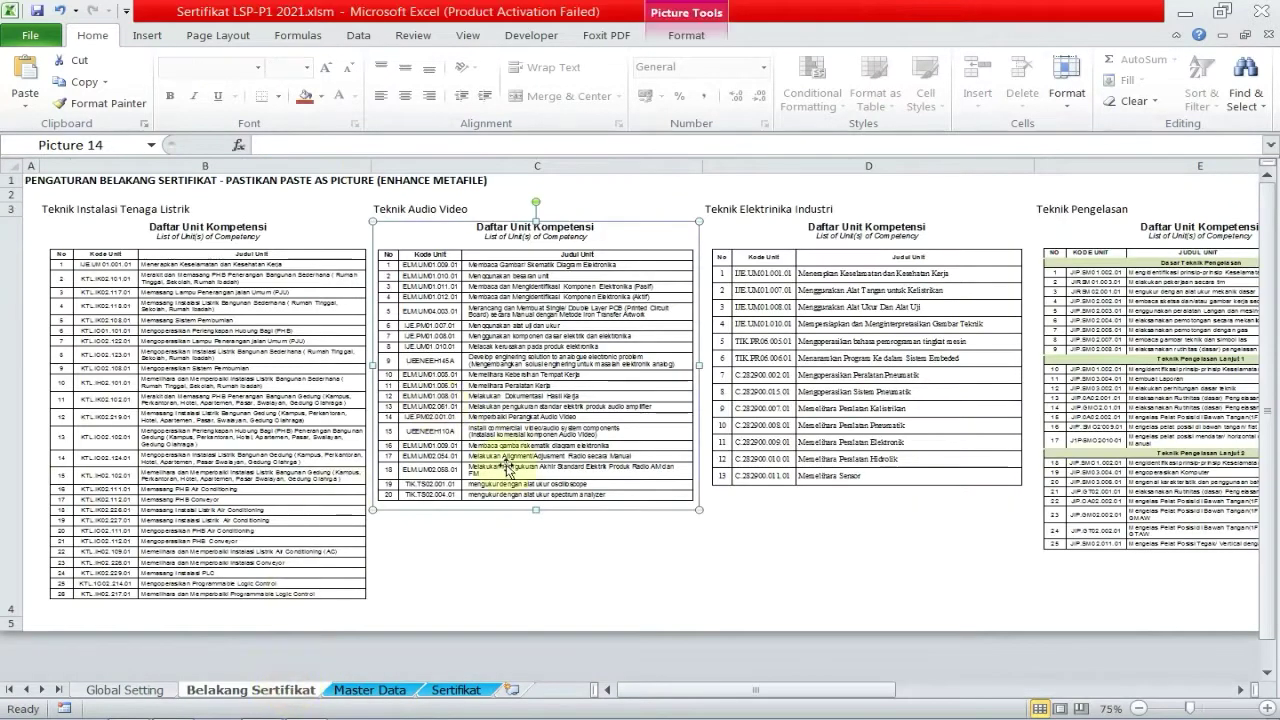
left_click(429, 545)
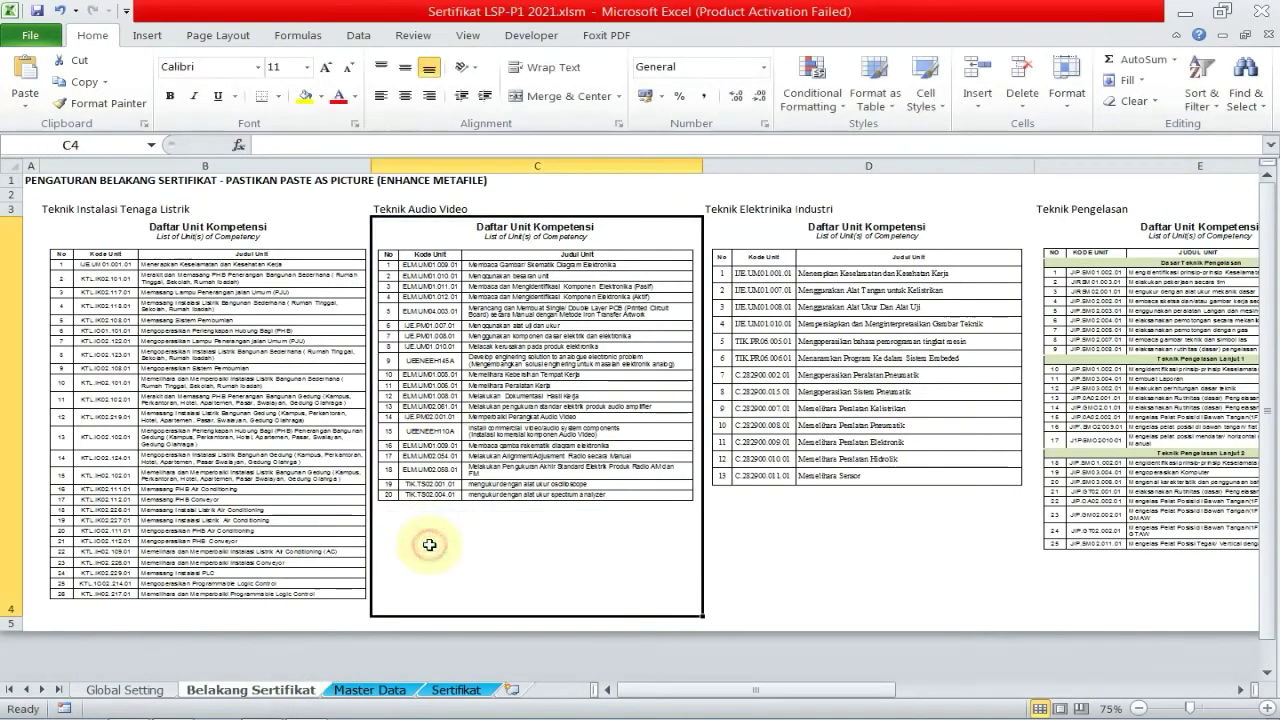
left_click(331, 515)
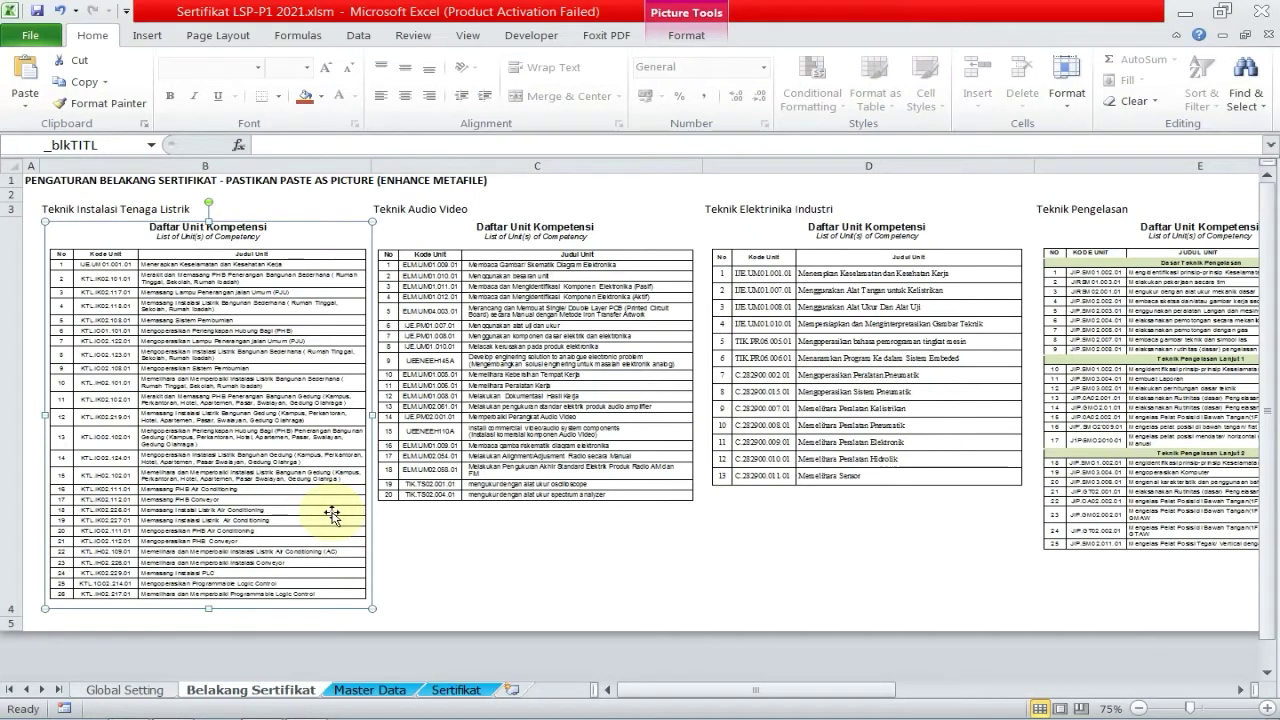
- Open the Master Data sheet of 11 participants and select an empty cell below it
left_click(369, 690)
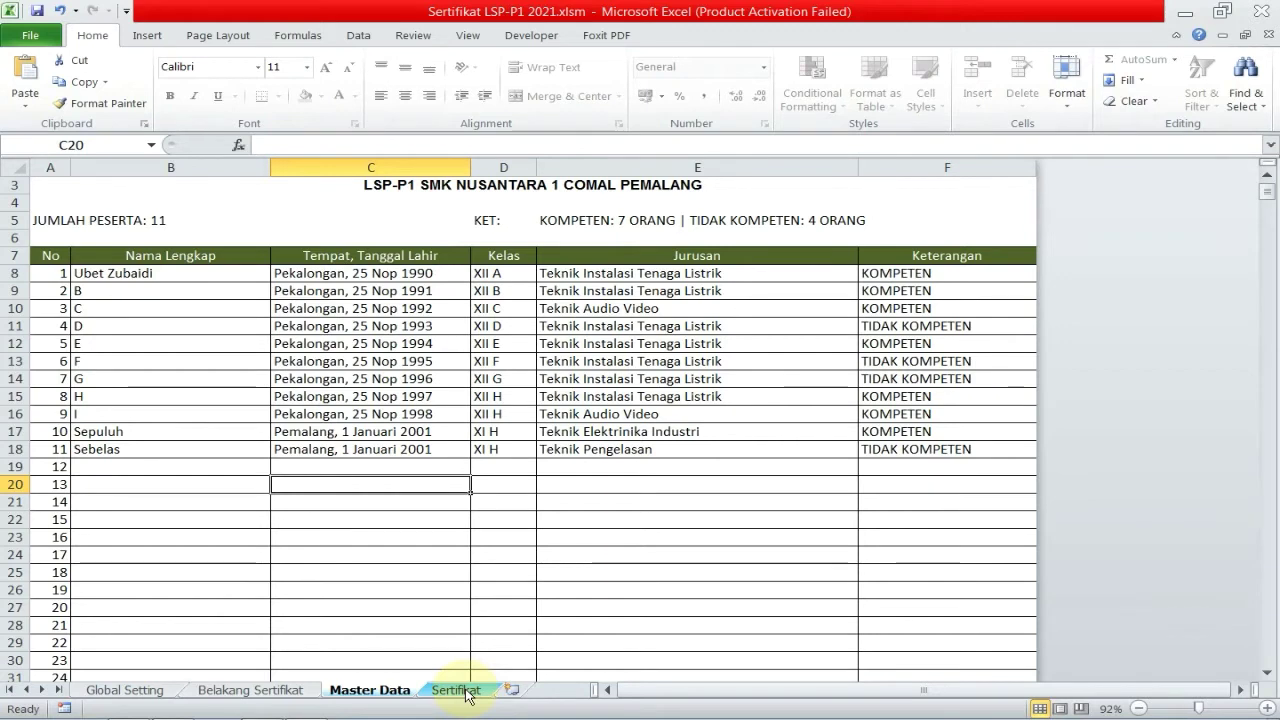
left_click(363, 520)
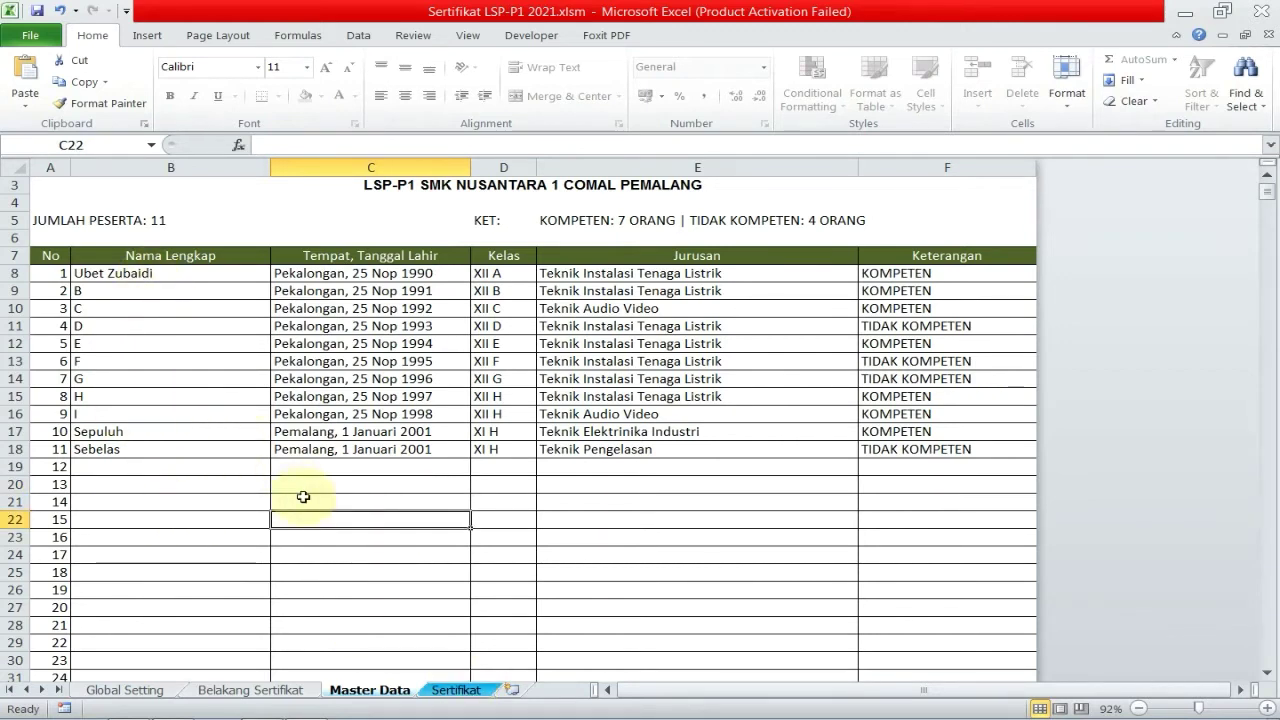
left_click(660, 452)
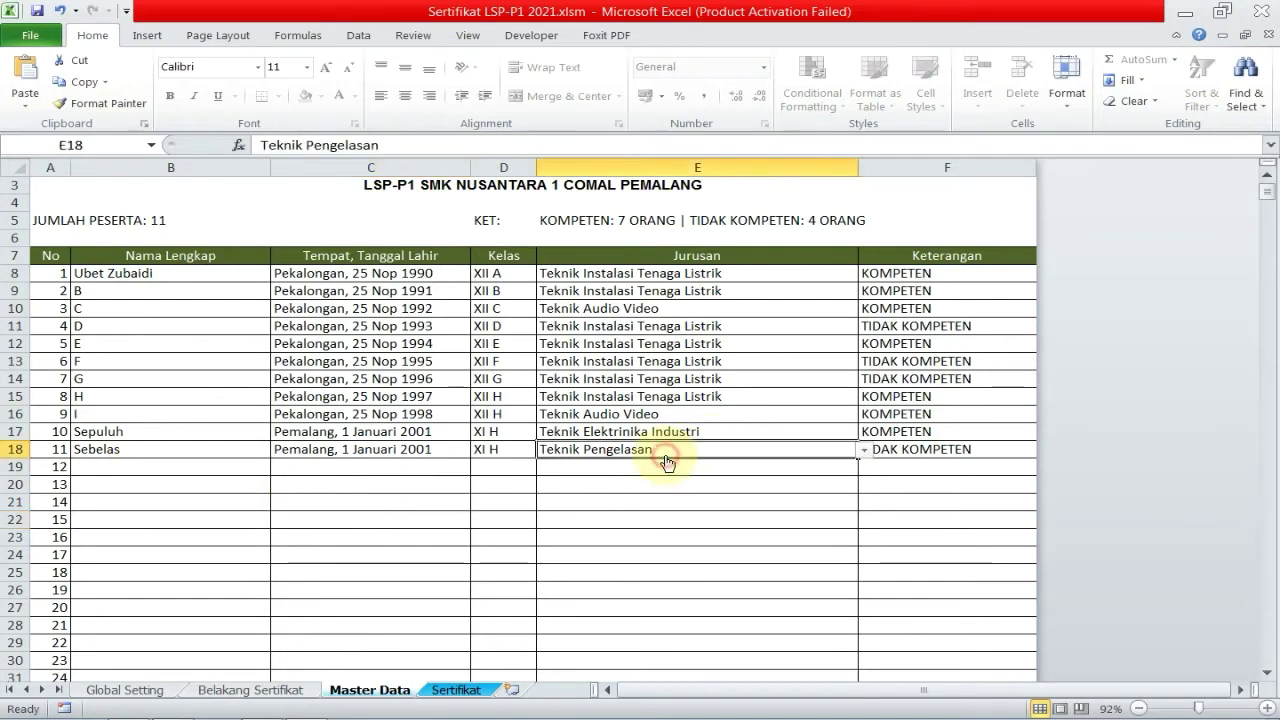
left_click(864, 450)
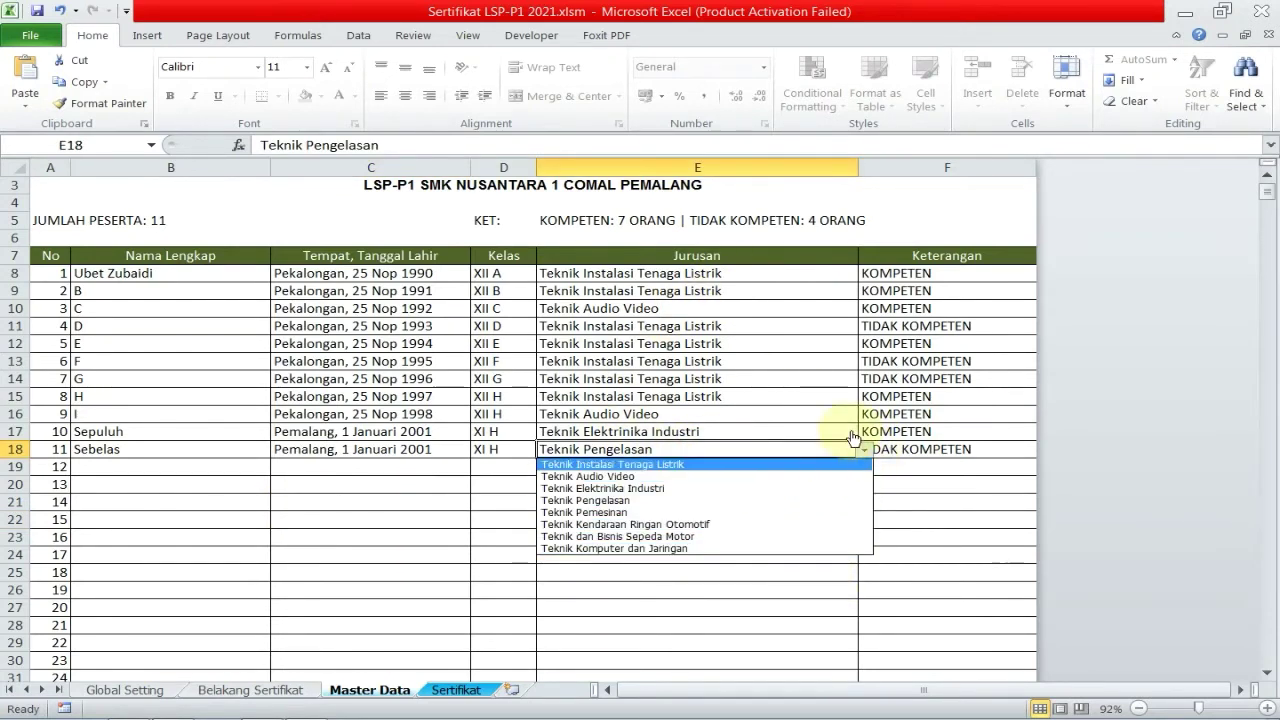
left_click(862, 450)
left_click(125, 690)
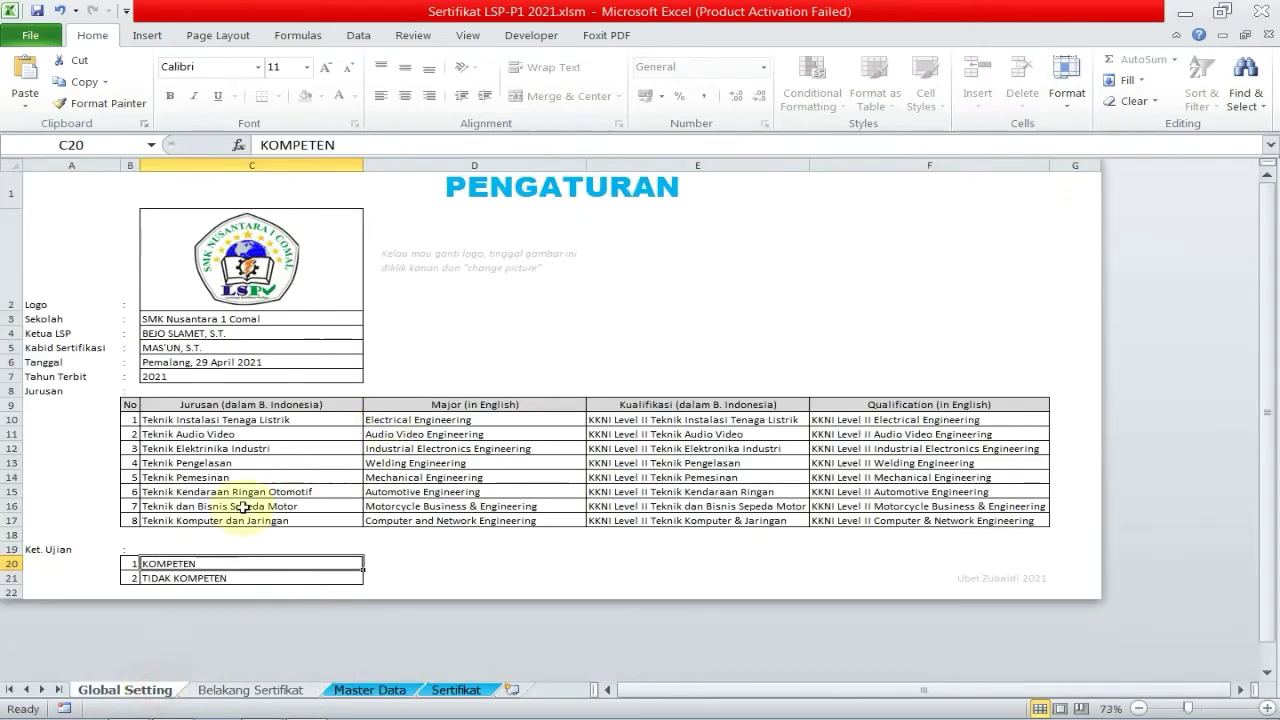
left_click_drag(285, 420, 290, 448)
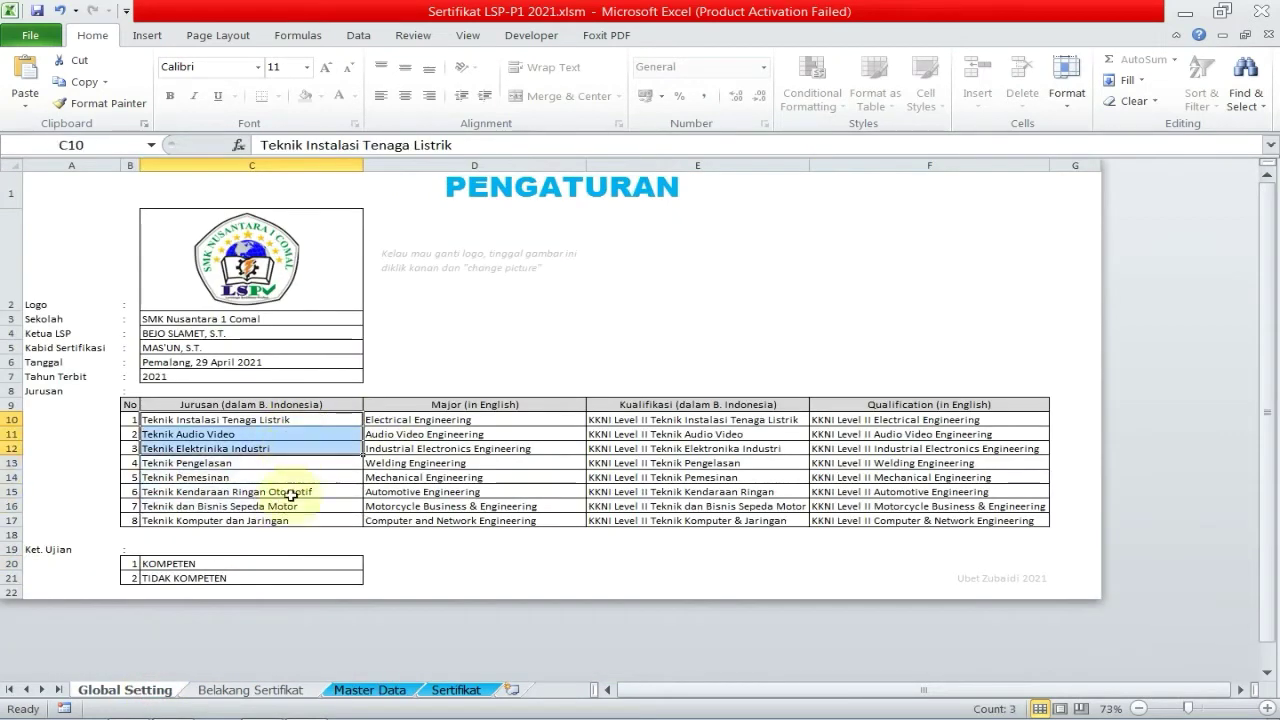
left_click(385, 690)
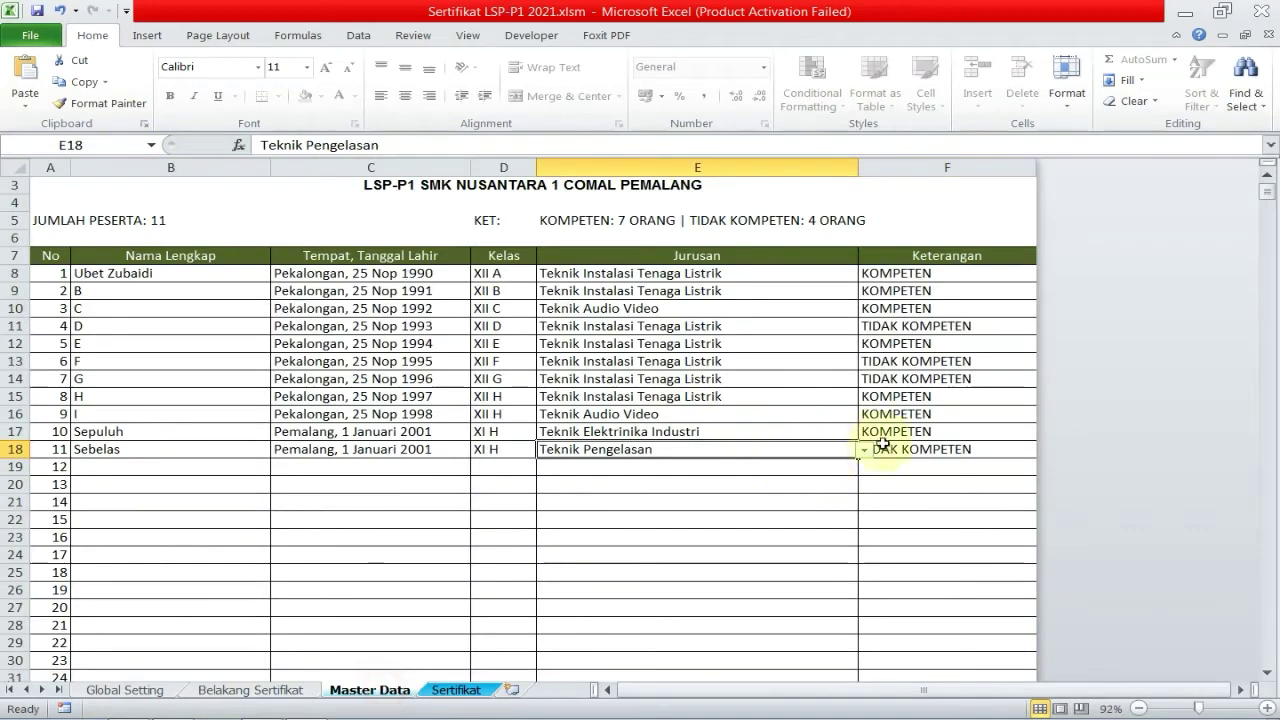
left_click(864, 450)
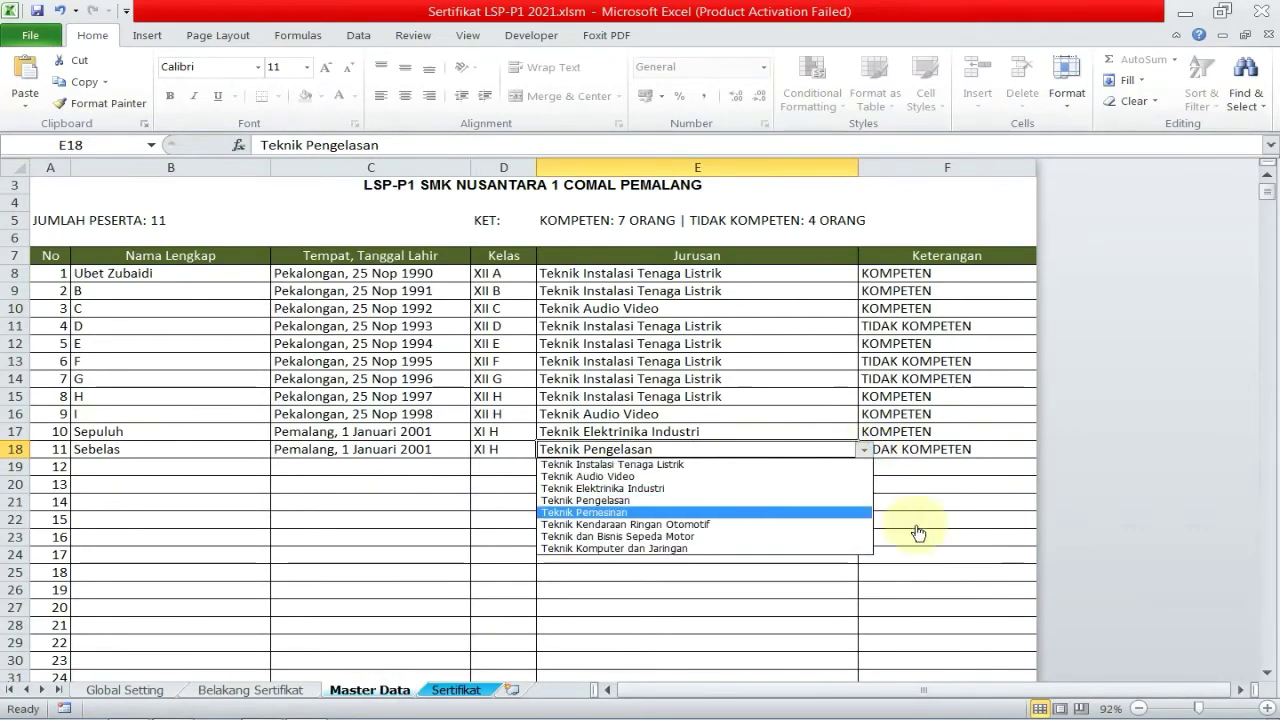
left_click(710, 472)
type("hhhk")
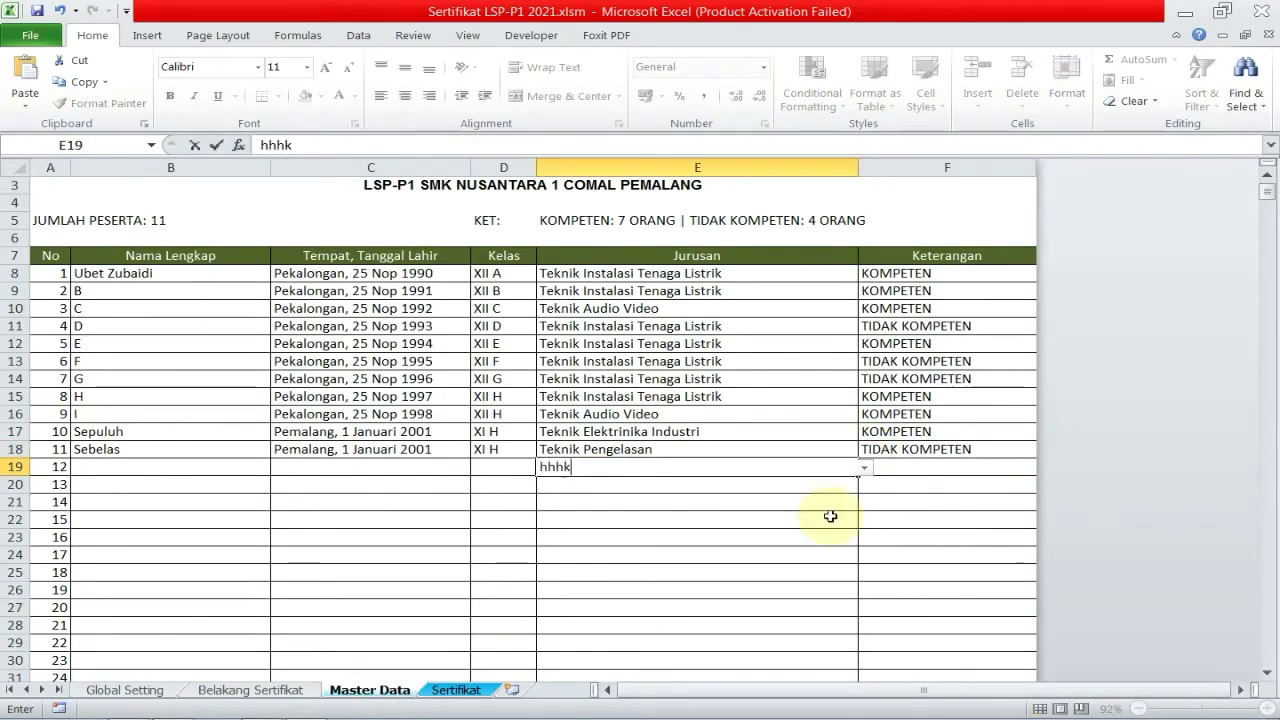
type("j;")
key("Return")
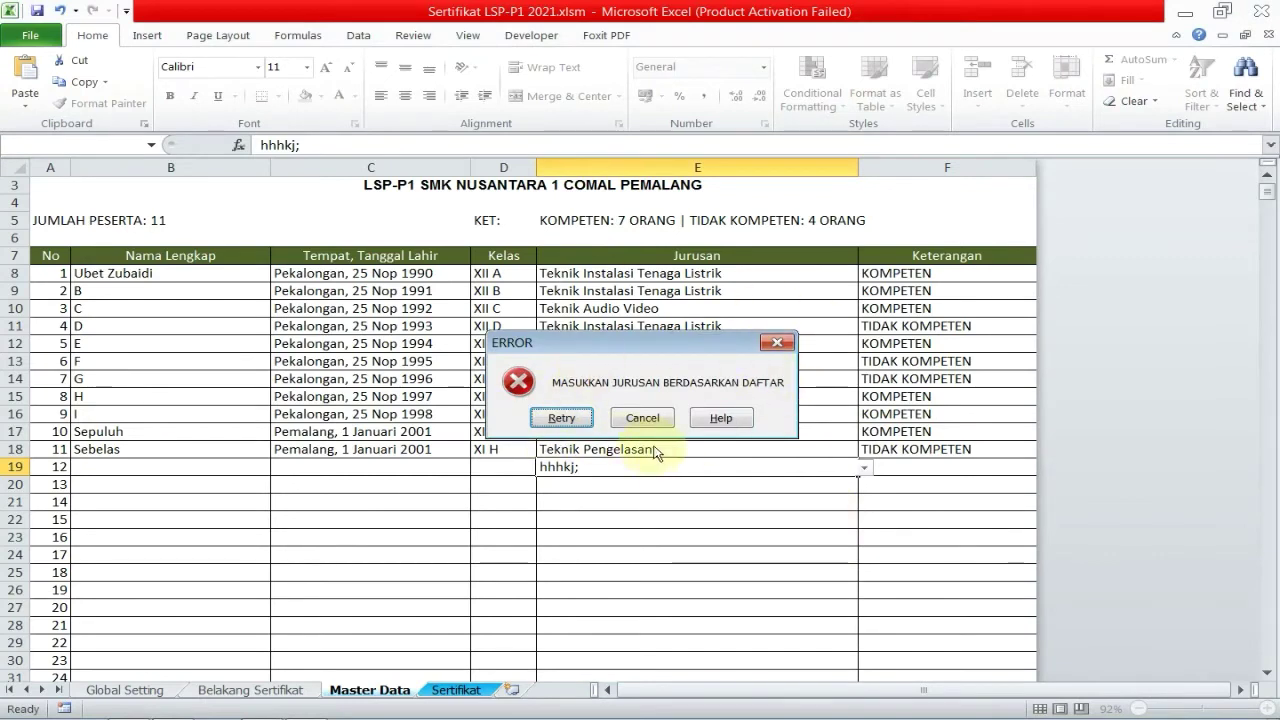
left_click(660, 420)
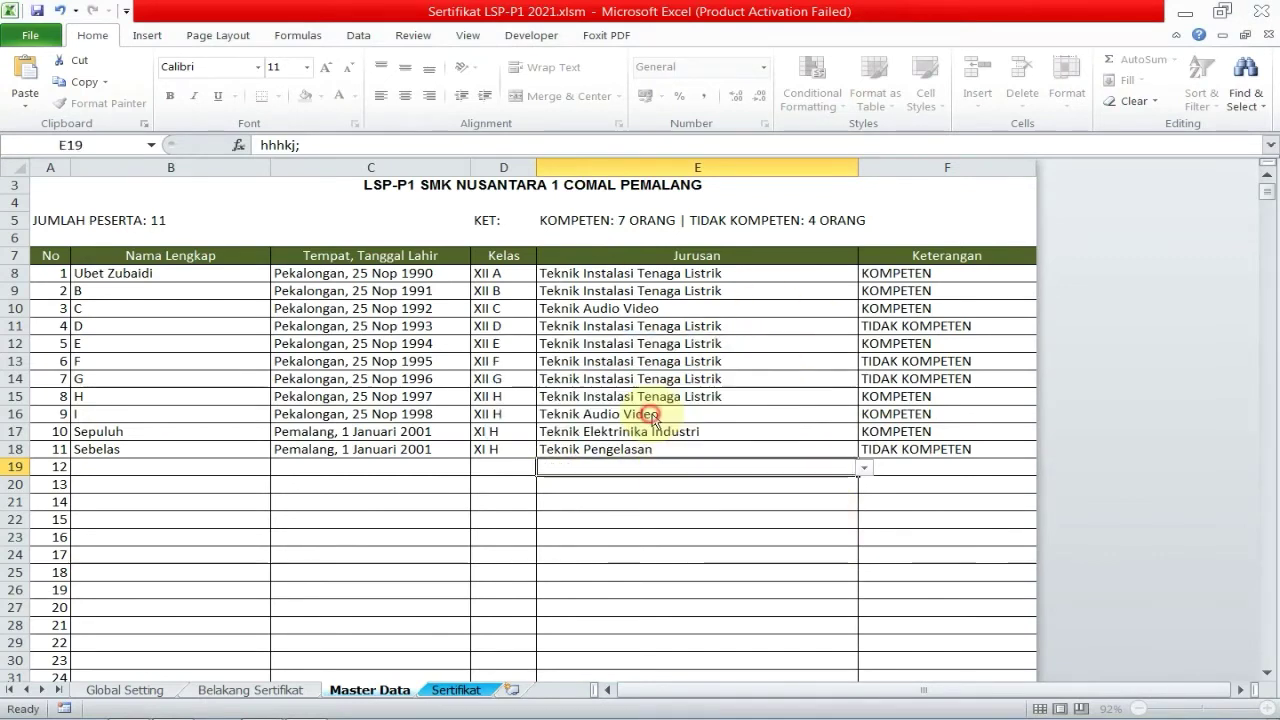
left_click(786, 449)
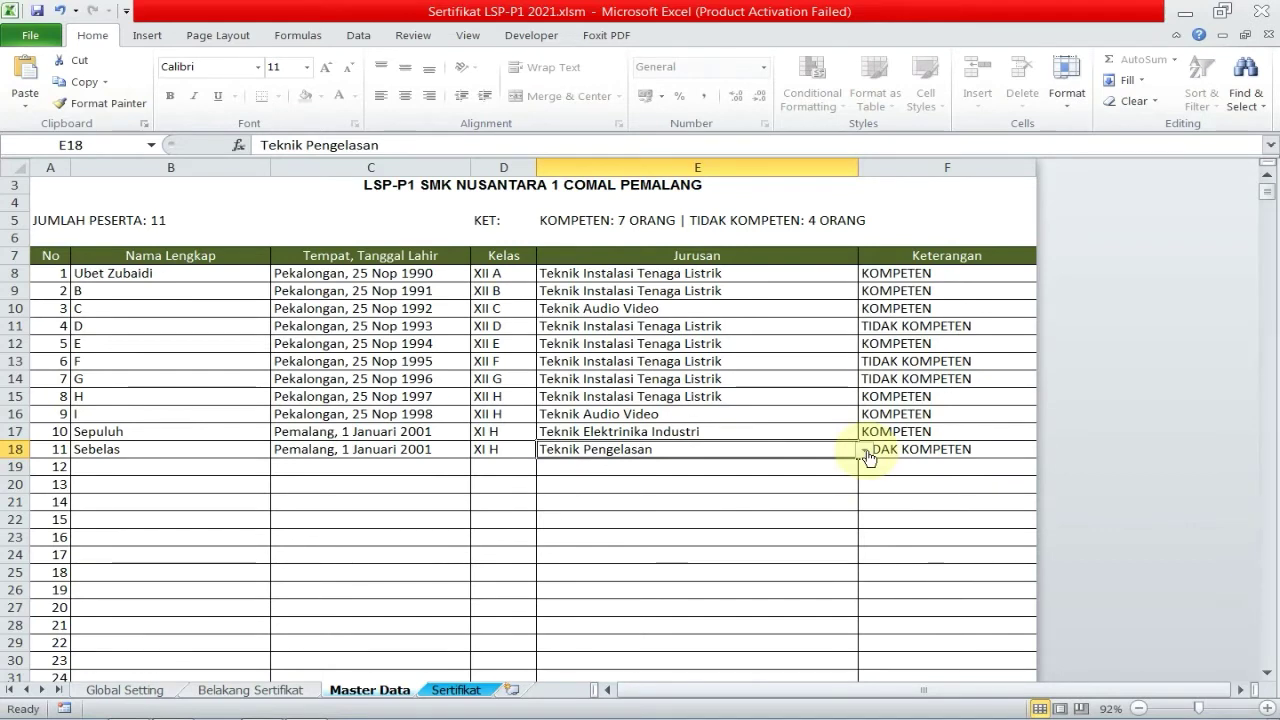
left_click(872, 452)
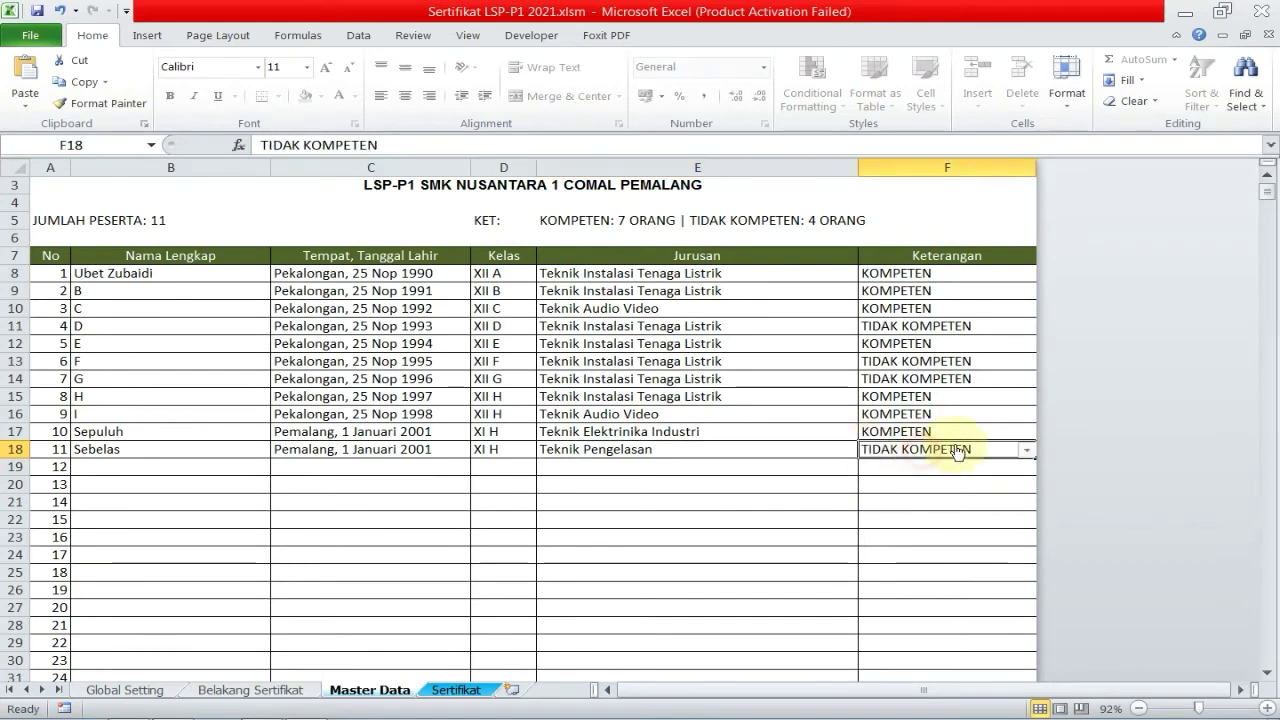
left_click(1030, 455)
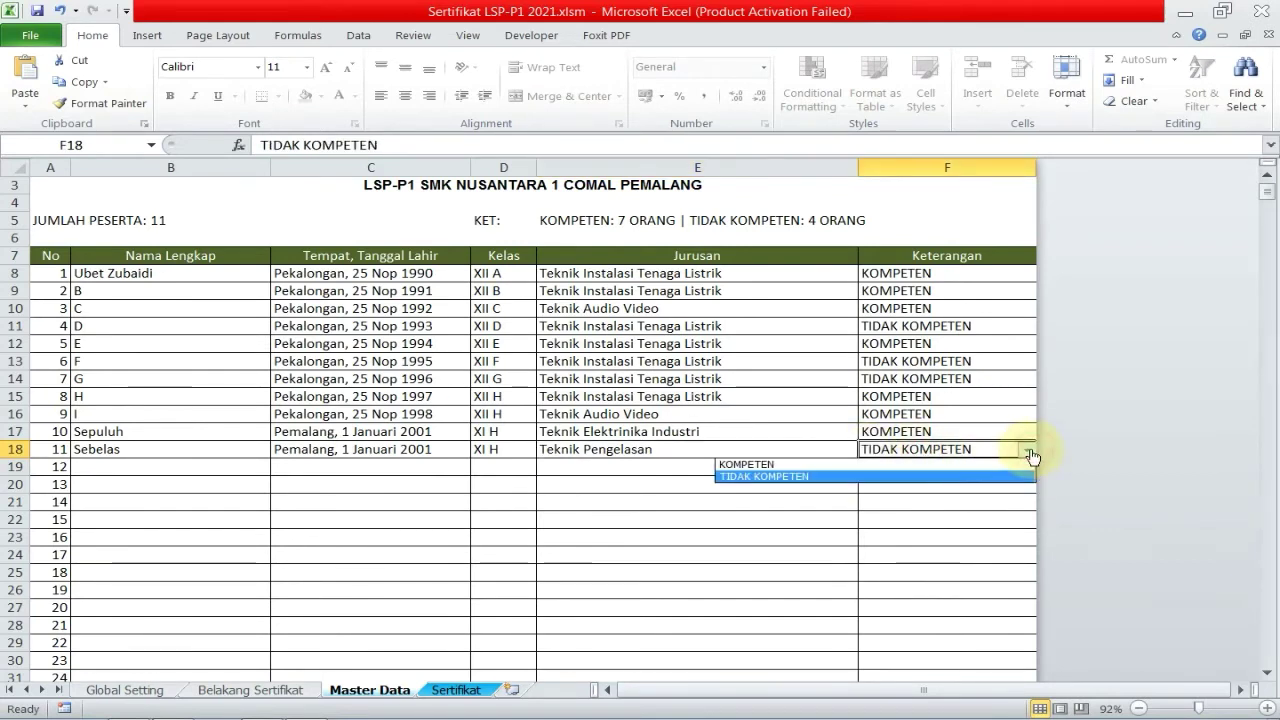
left_click(1017, 504)
key("Down")
type("hh")
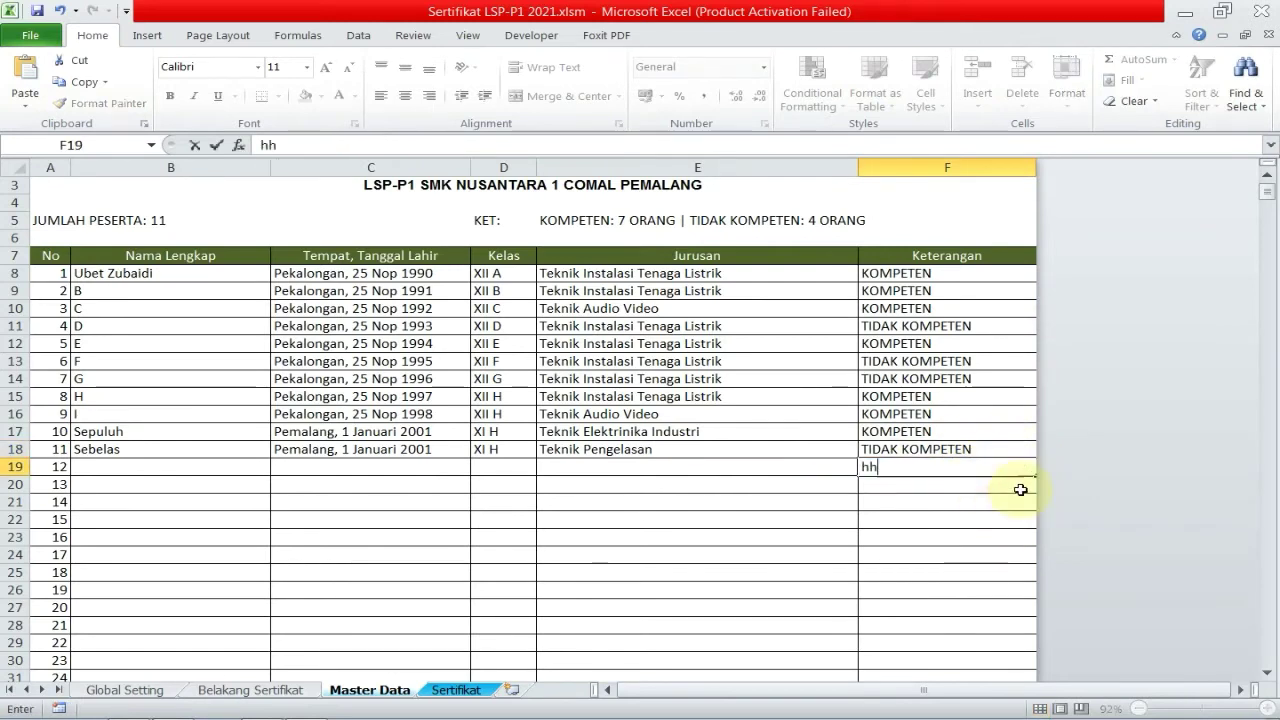
type("ksa")
key("Return")
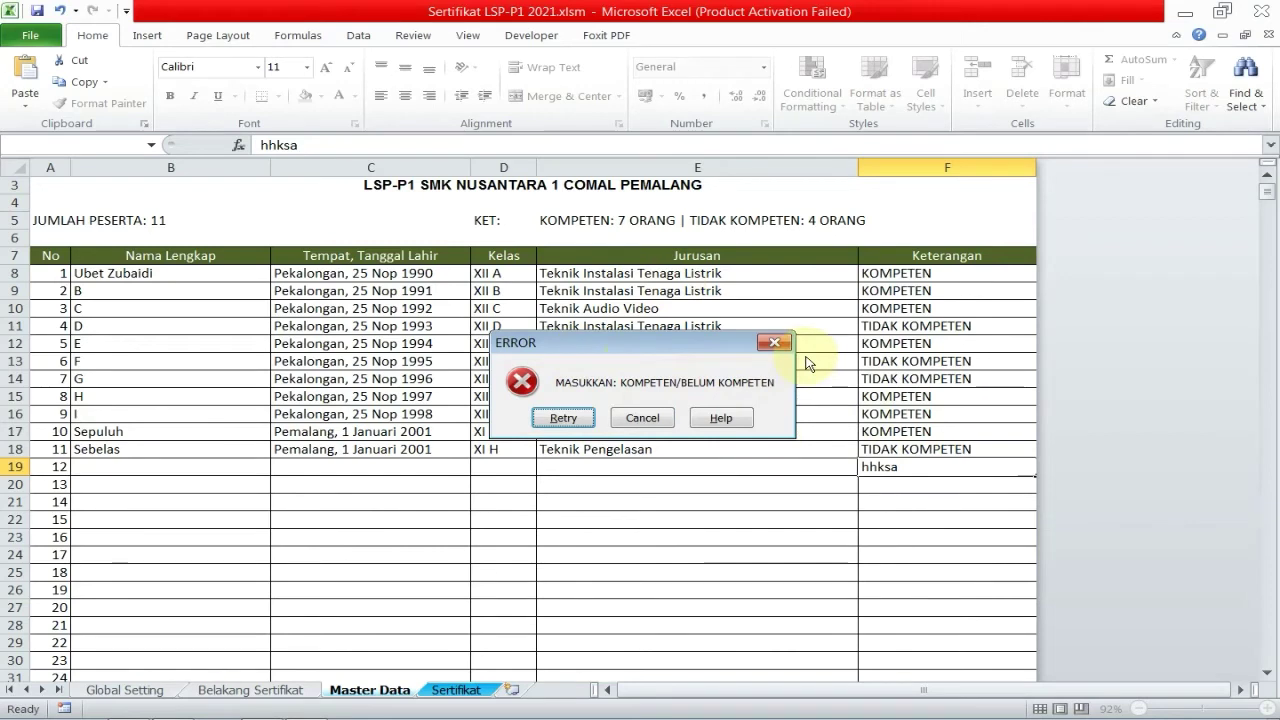
left_click(774, 342)
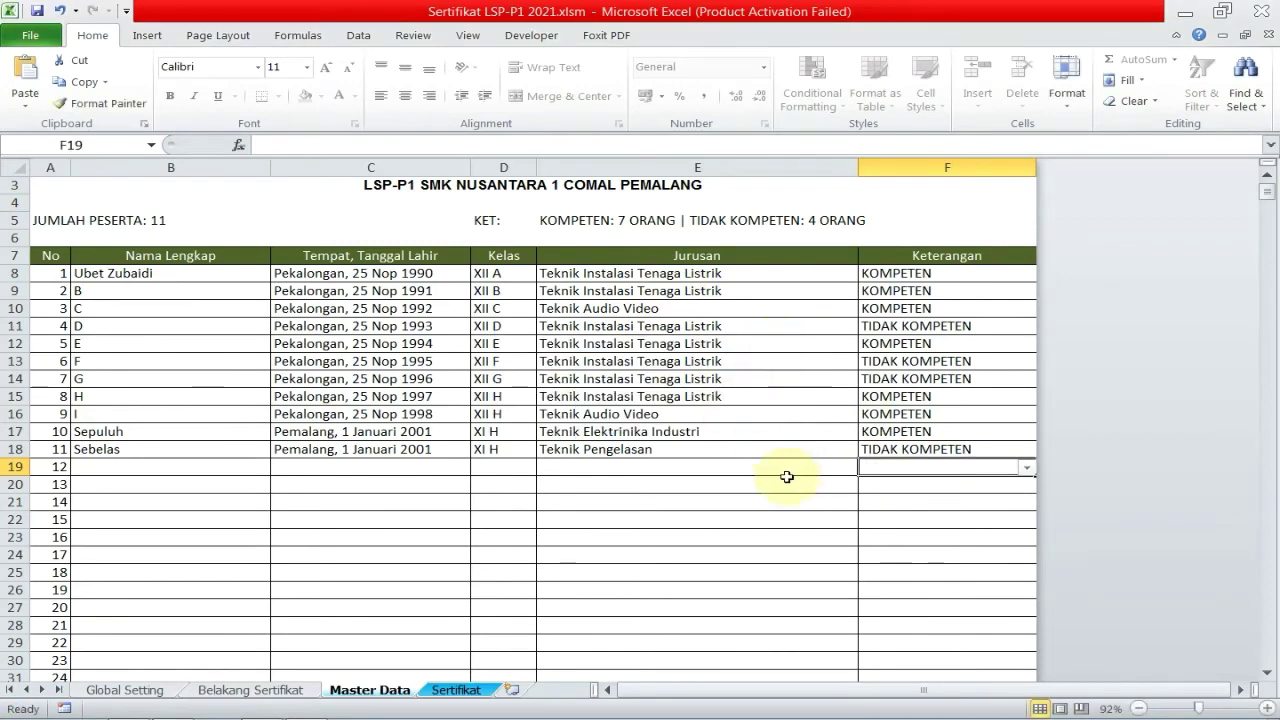
left_click(806, 519)
left_click(610, 467)
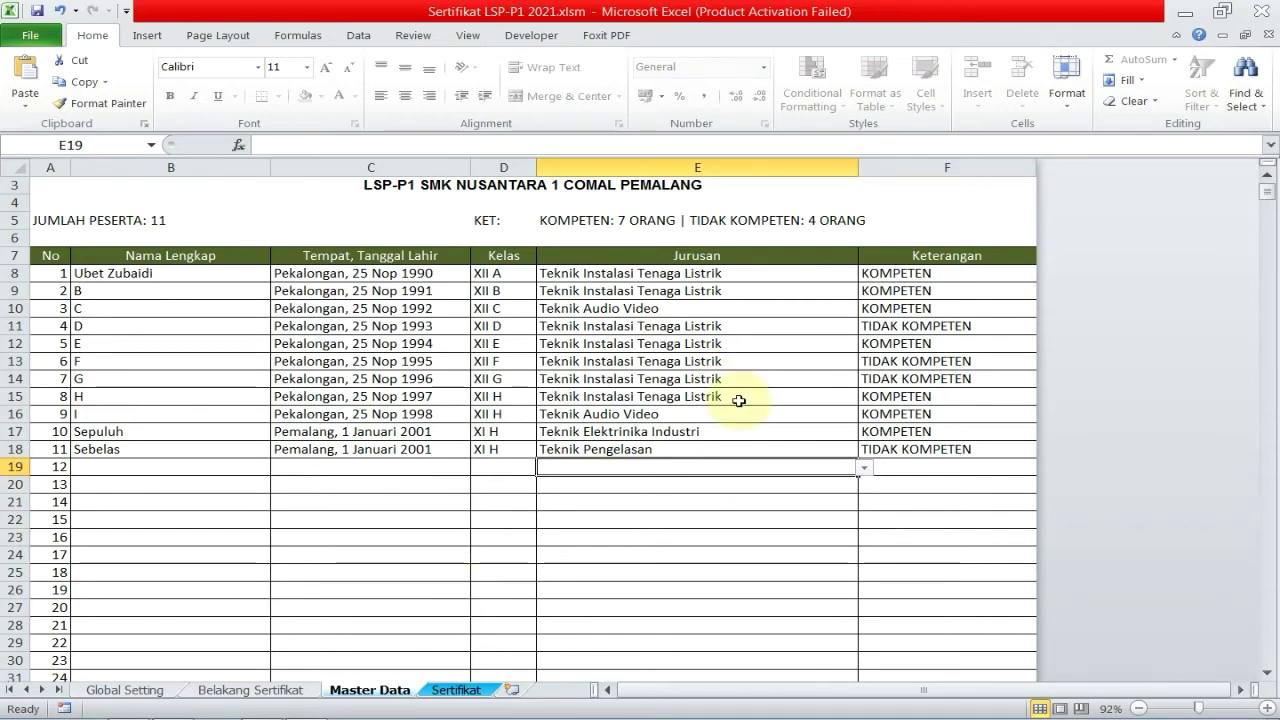
- Open the Sertifikat sheet, zoom to 91% and scroll back to the top-left
left_click(456, 690)
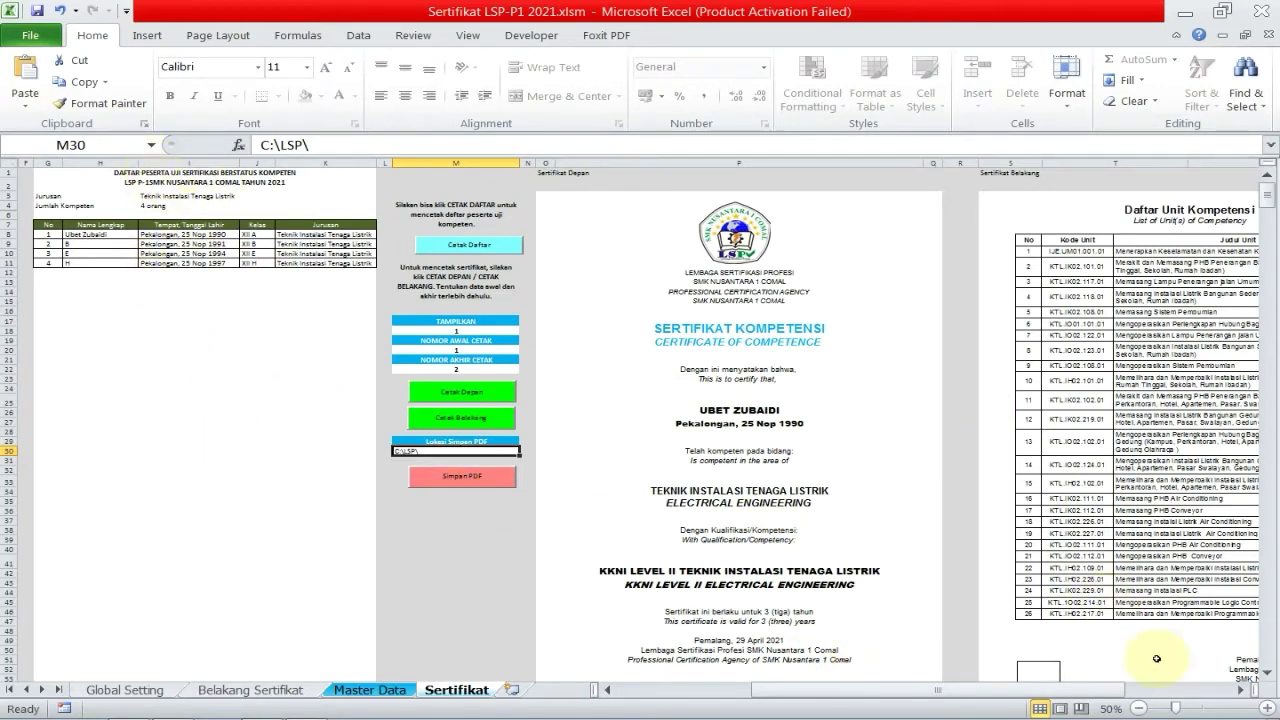
left_click_drag(1177, 708, 1203, 708)
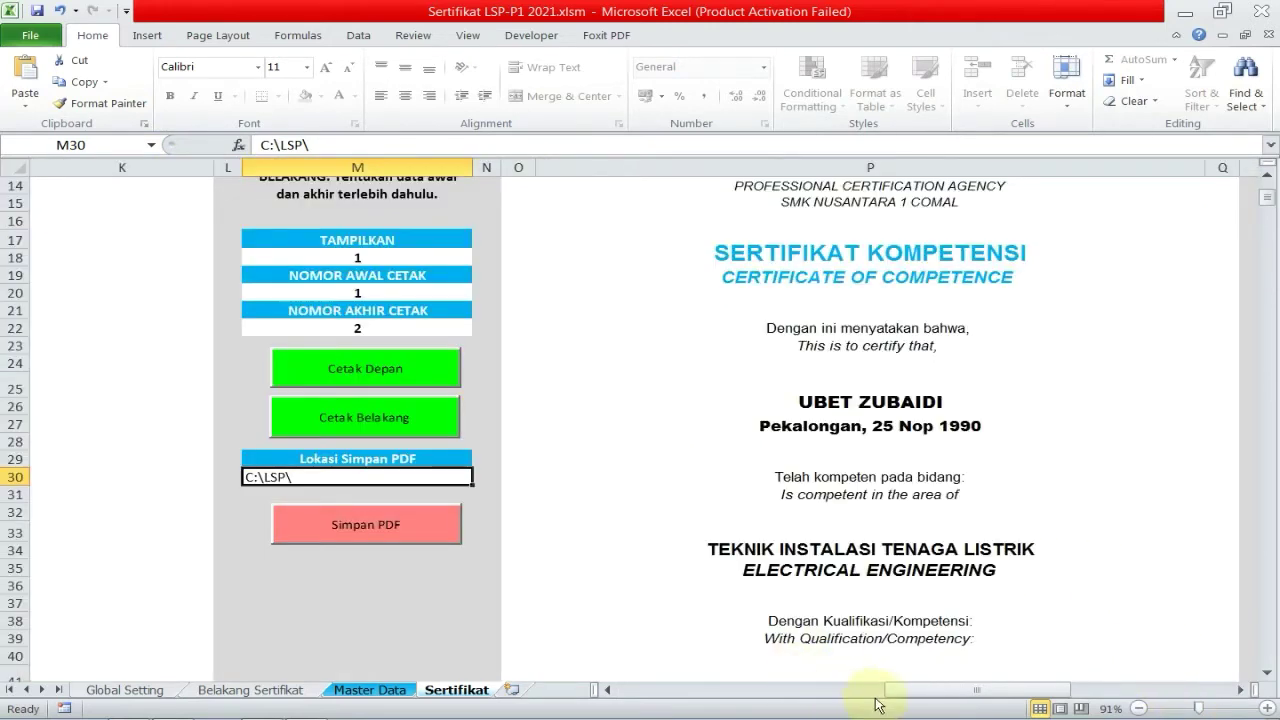
left_click_drag(975, 690, 842, 690)
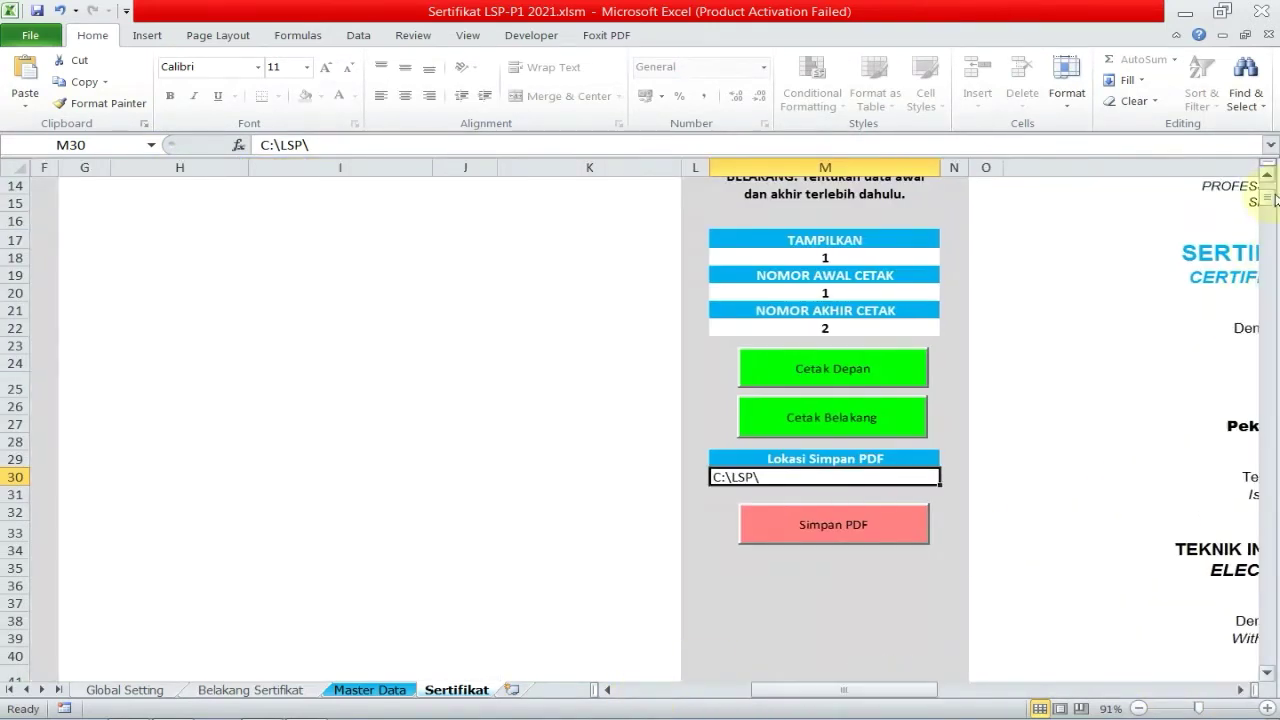
left_click_drag(1268, 200, 1268, 180)
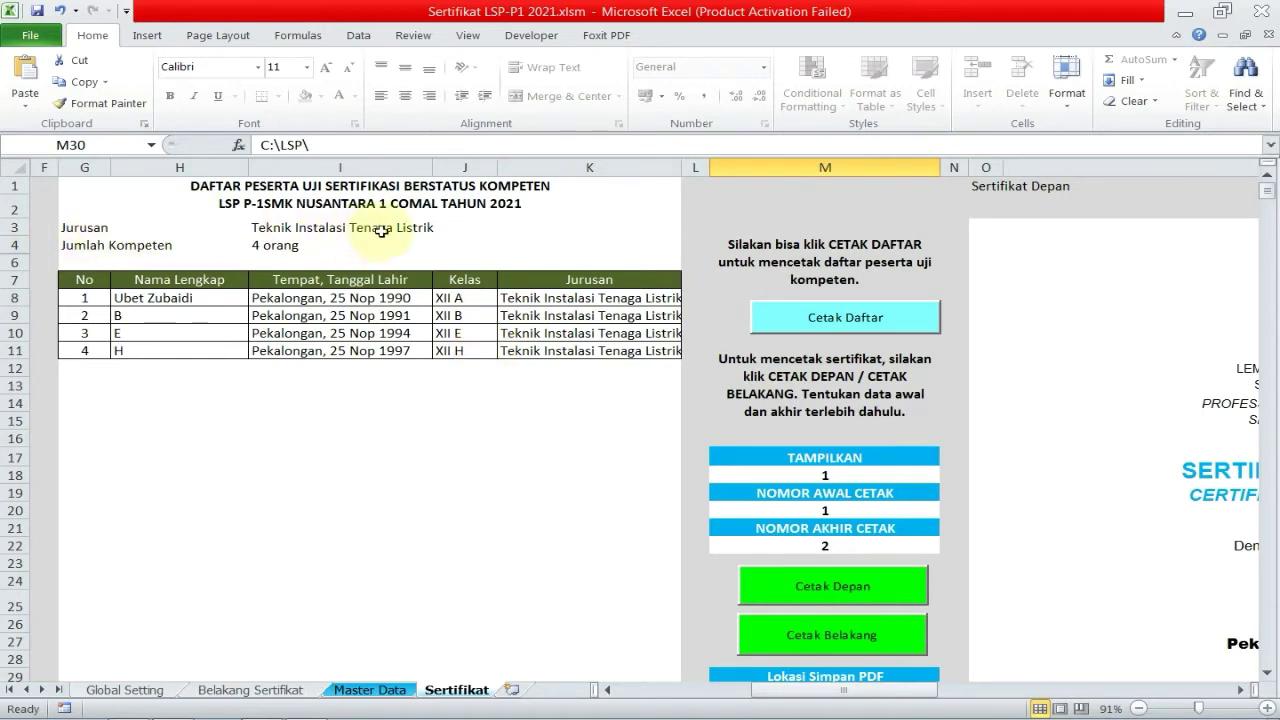
- Preview the list for Teknik Audio Video, Elektronika Industri, Pemesinan and Pengelasan from the I3 Jurusan dropdown
left_click(385, 227)
left_click(438, 228)
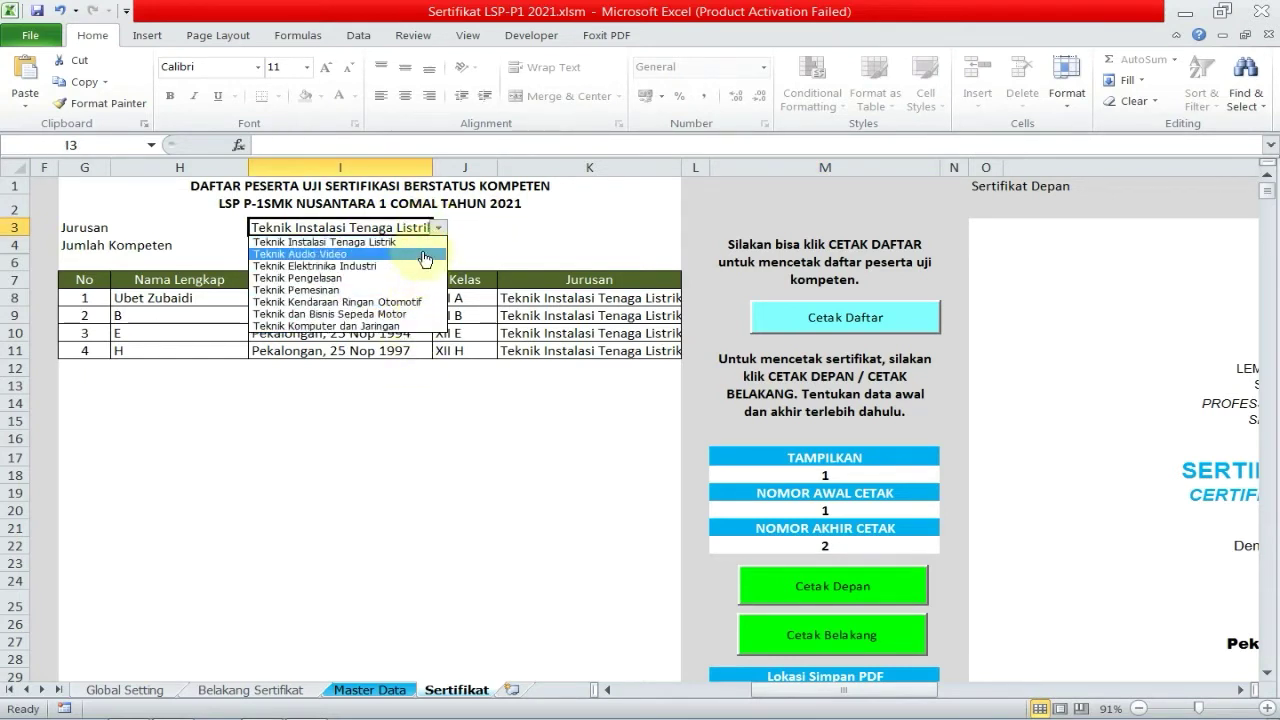
left_click(425, 256)
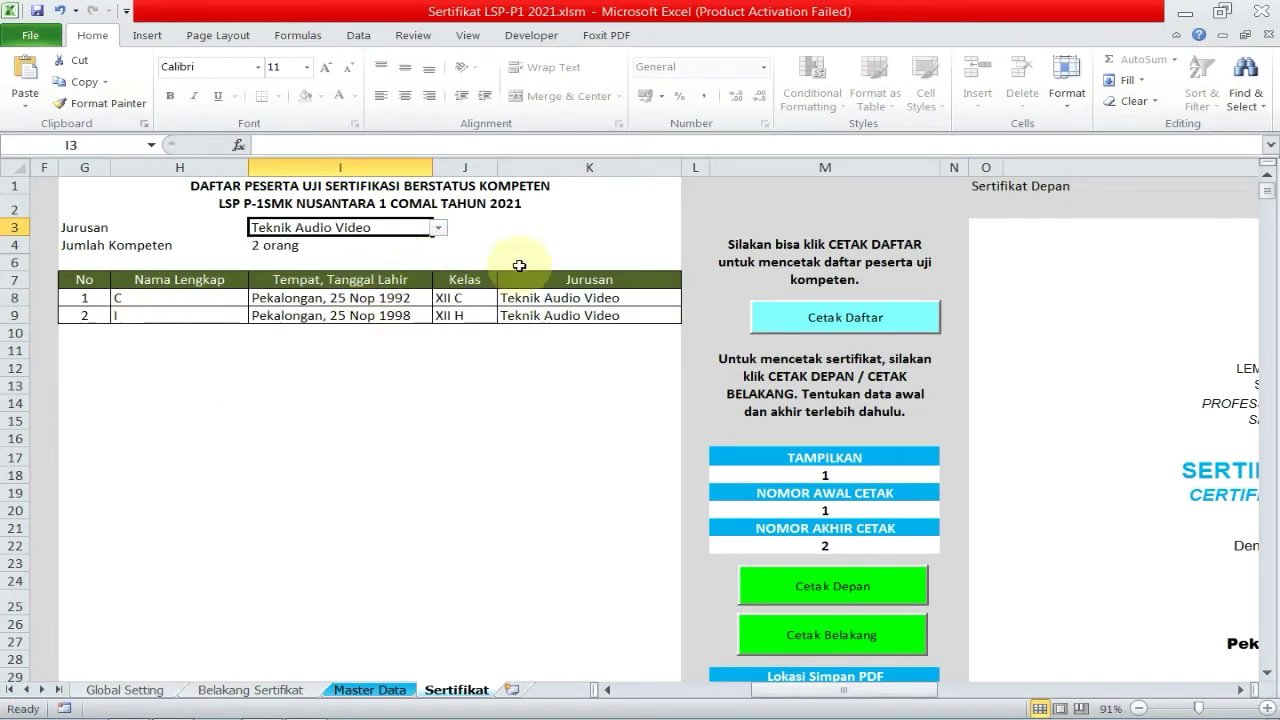
left_click(439, 229)
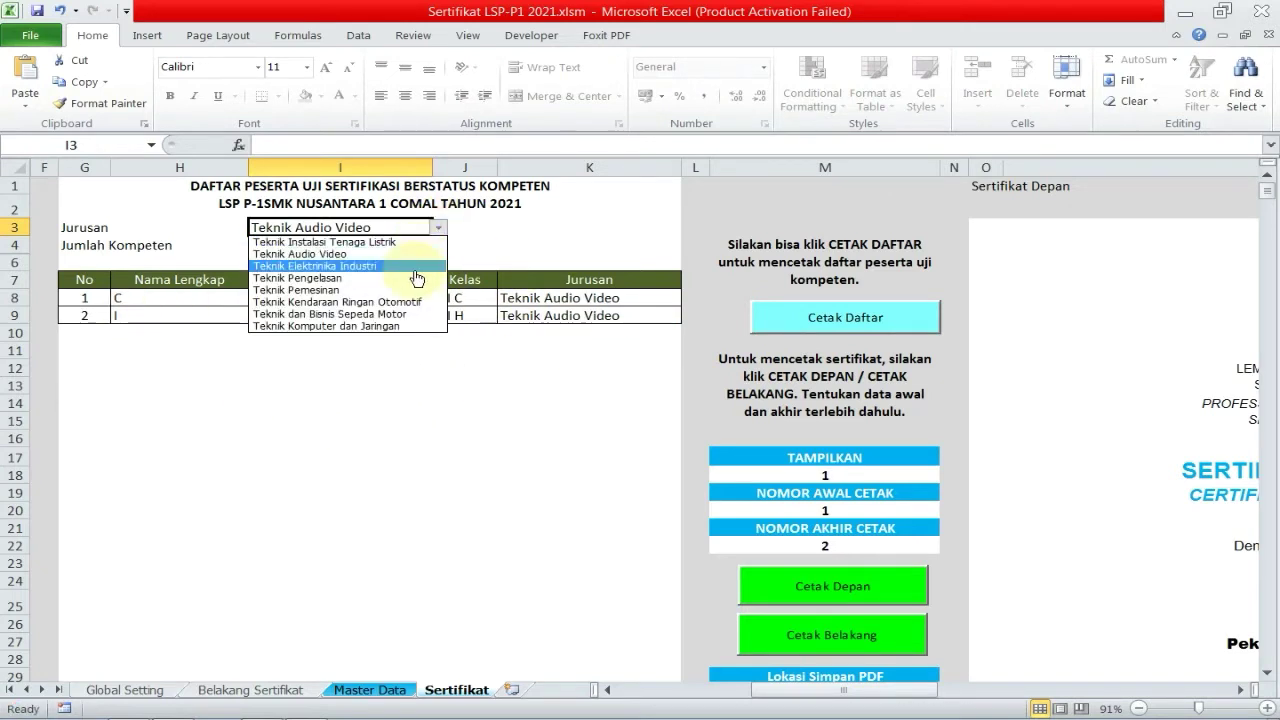
left_click(414, 271)
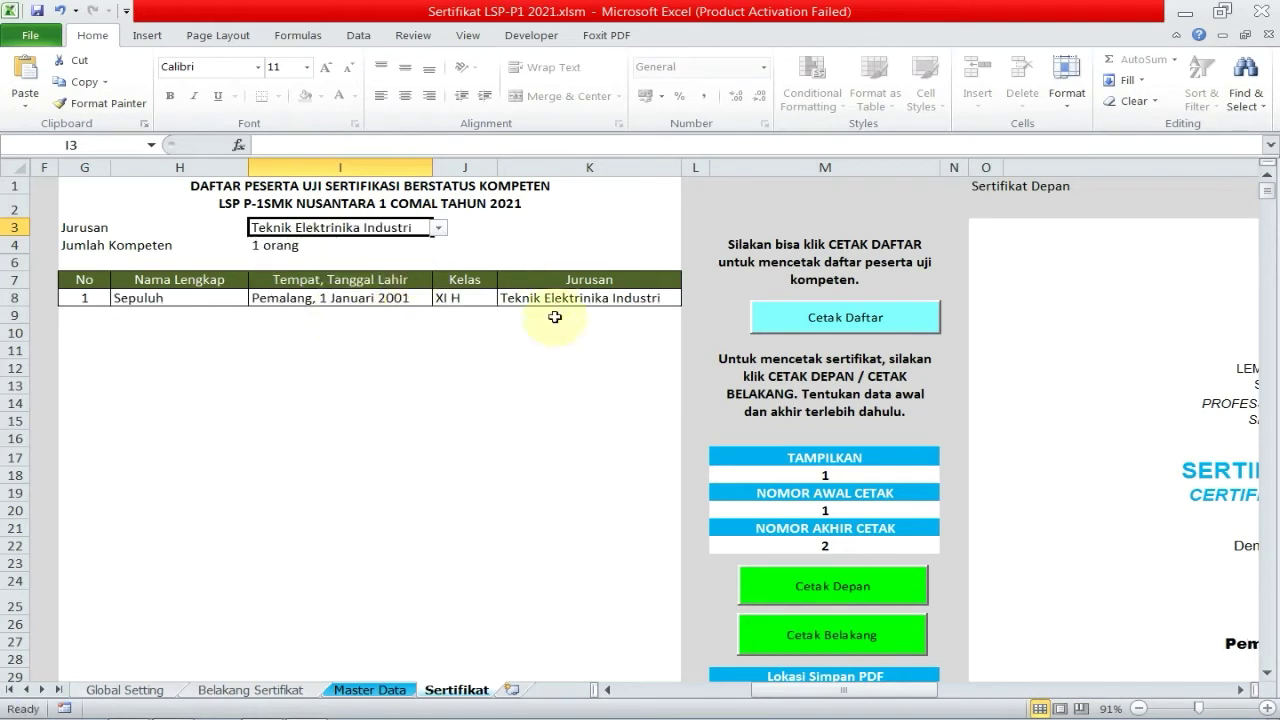
left_click(439, 229)
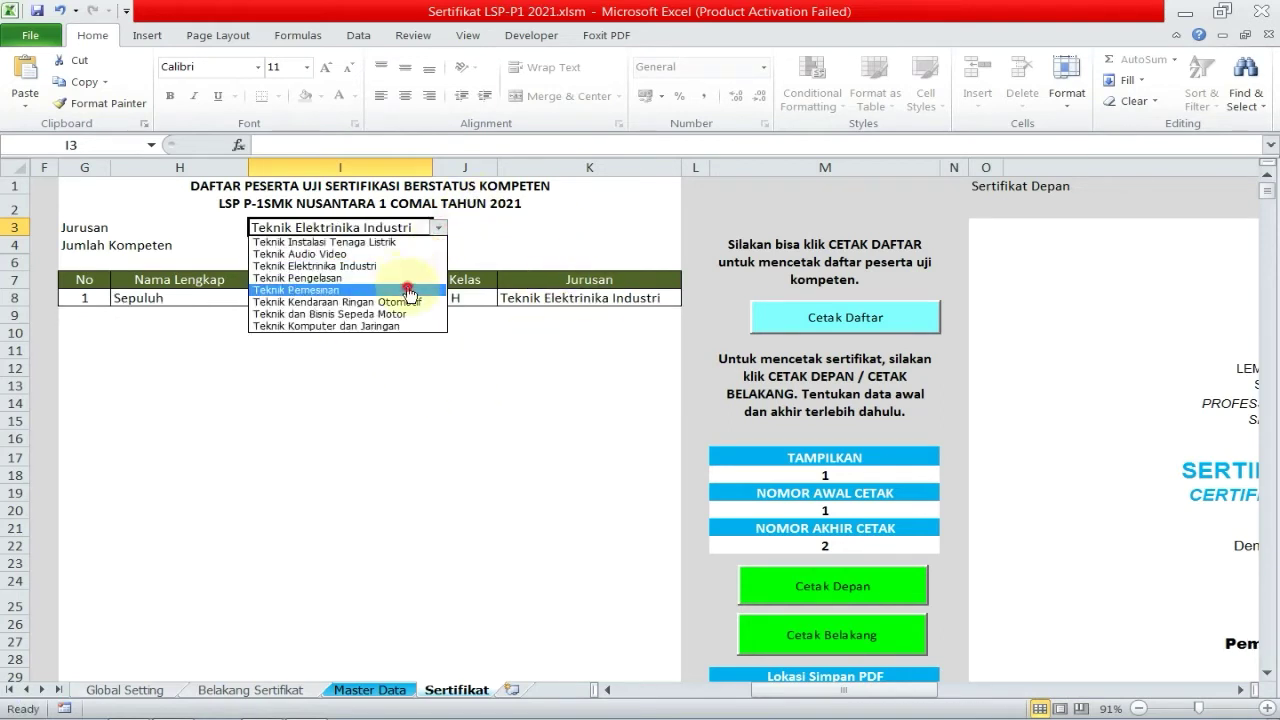
left_click(414, 289)
left_click(439, 228)
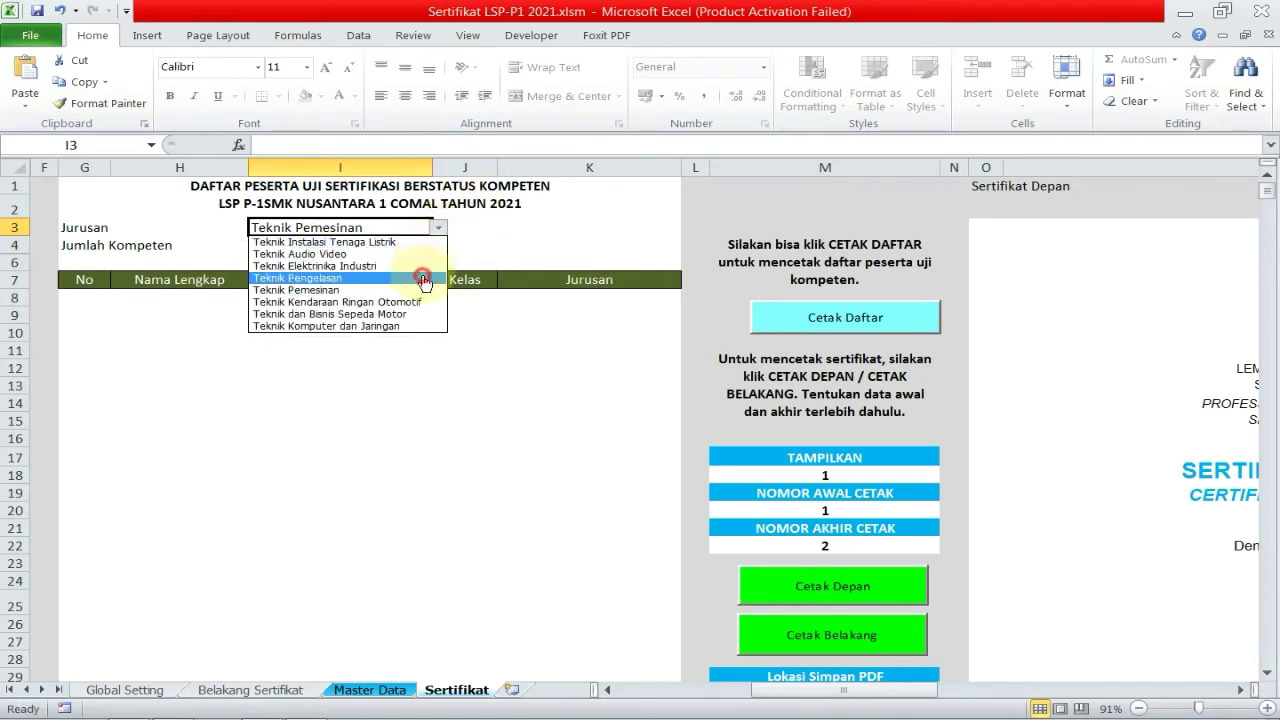
left_click(420, 278)
left_click(439, 229)
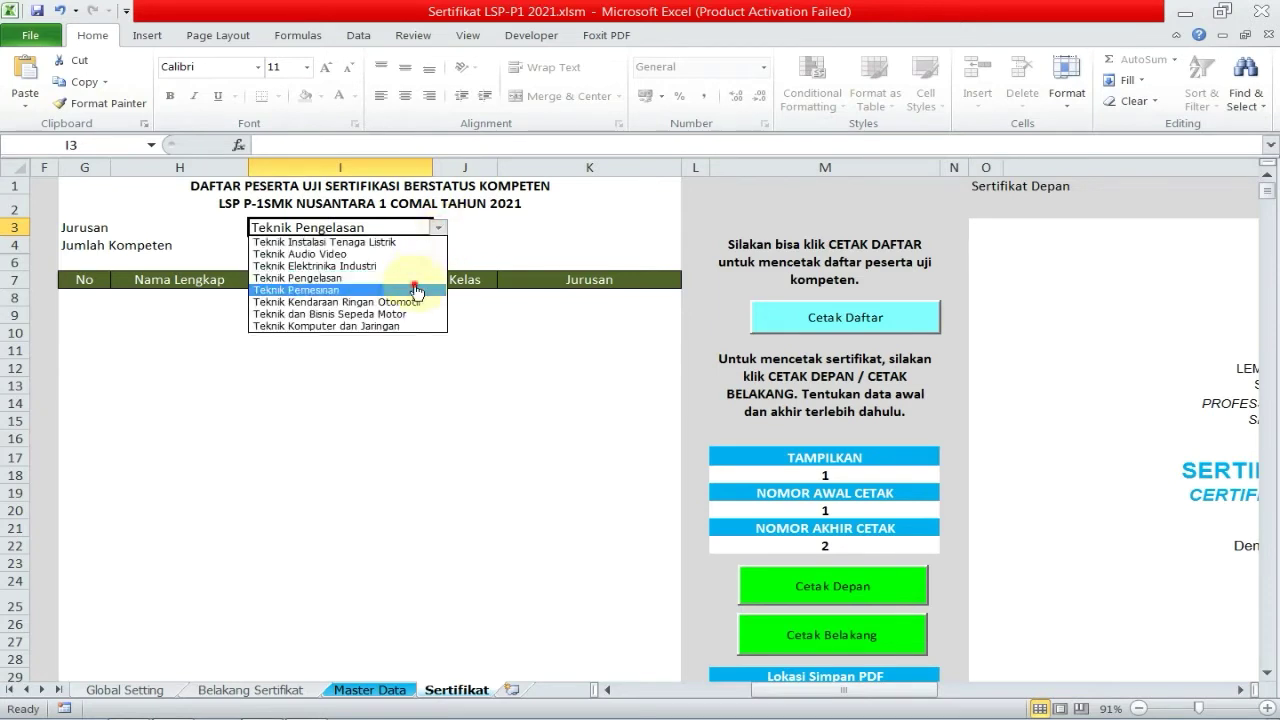
left_click(414, 289)
- Try Kendaraan Ringan Otomotif, Sepeda Motor and Komputer dan Jaringan, ending on Teknik Instalasi Tenaga Listrik
left_click(440, 230)
left_click(405, 302)
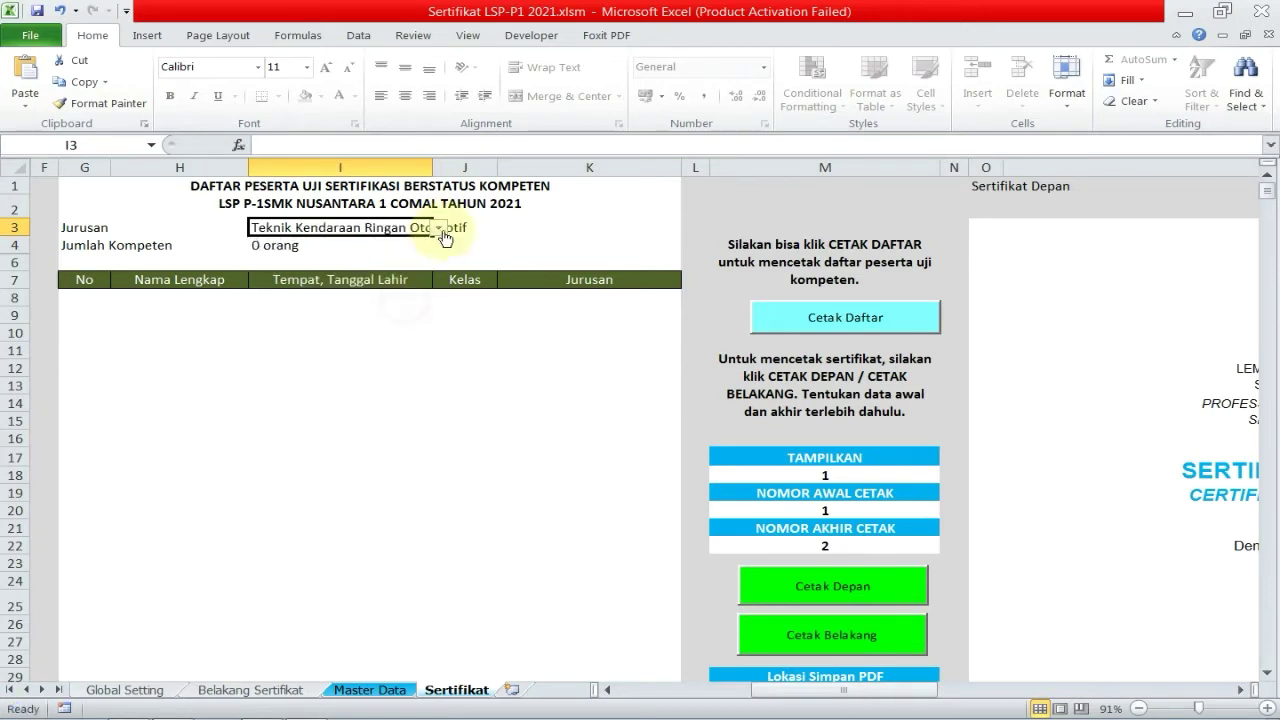
left_click(439, 228)
left_click(405, 313)
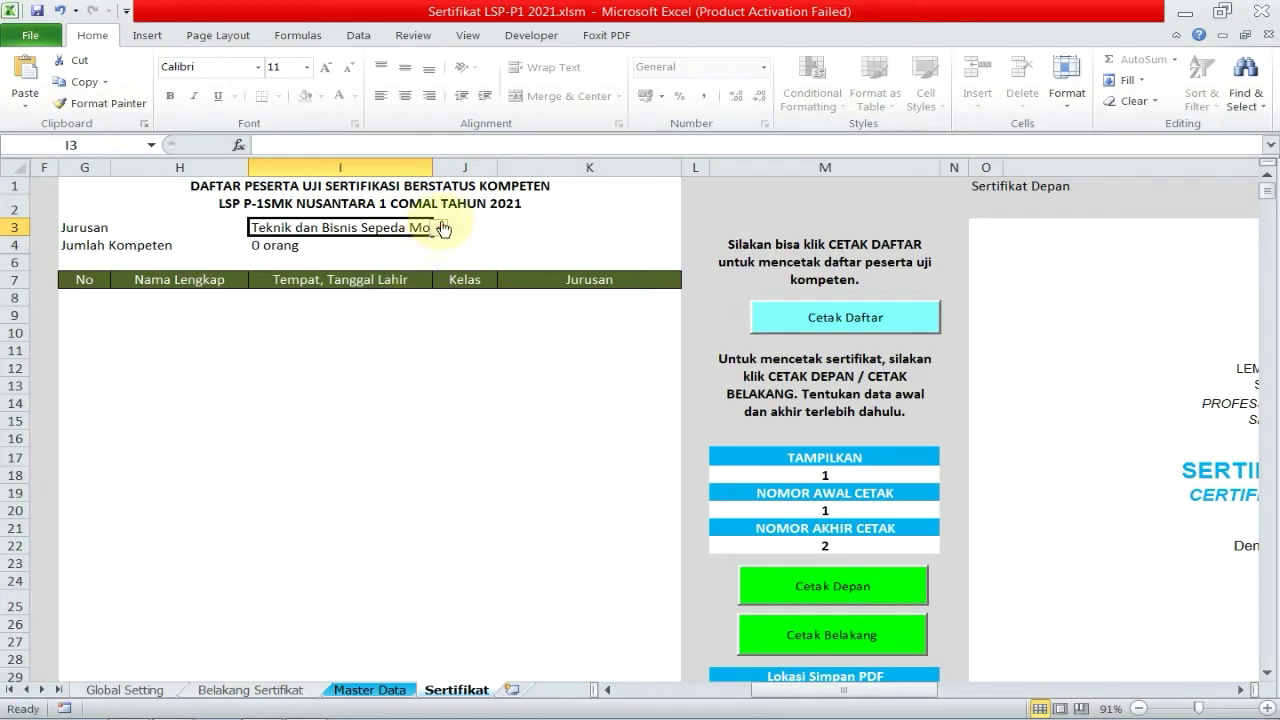
left_click(439, 228)
left_click(405, 326)
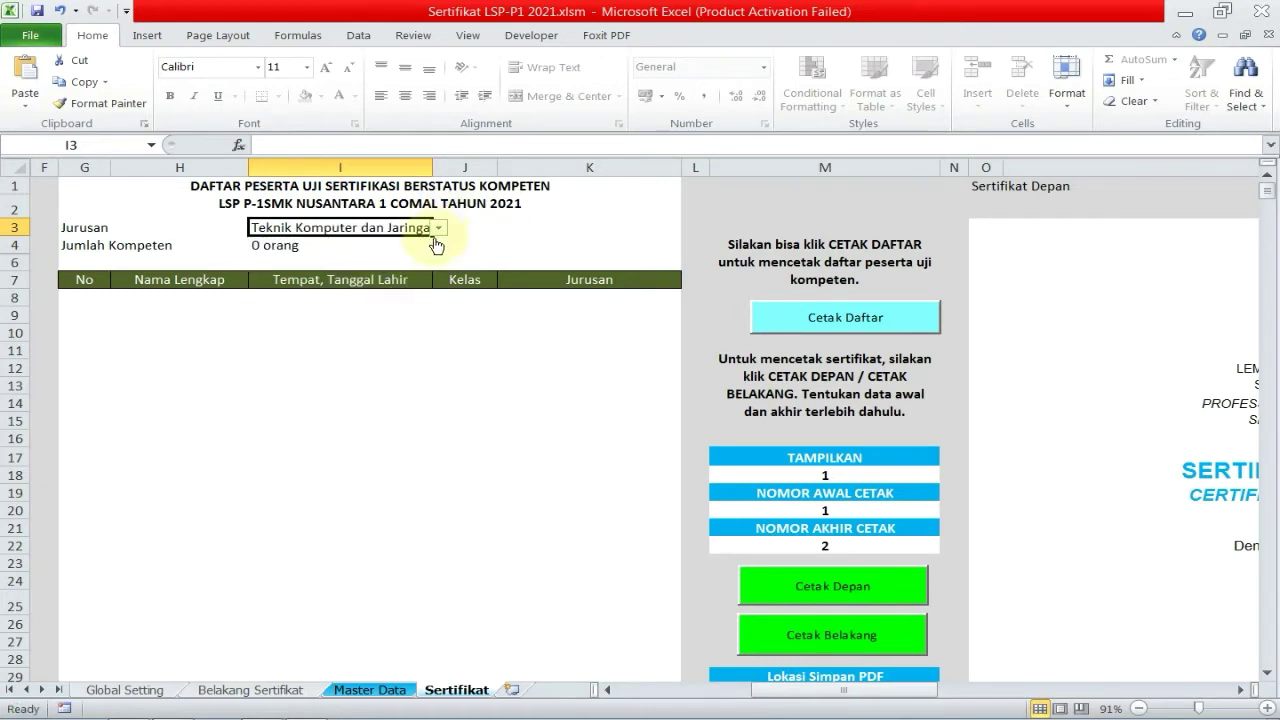
left_click(437, 232)
left_click(410, 243)
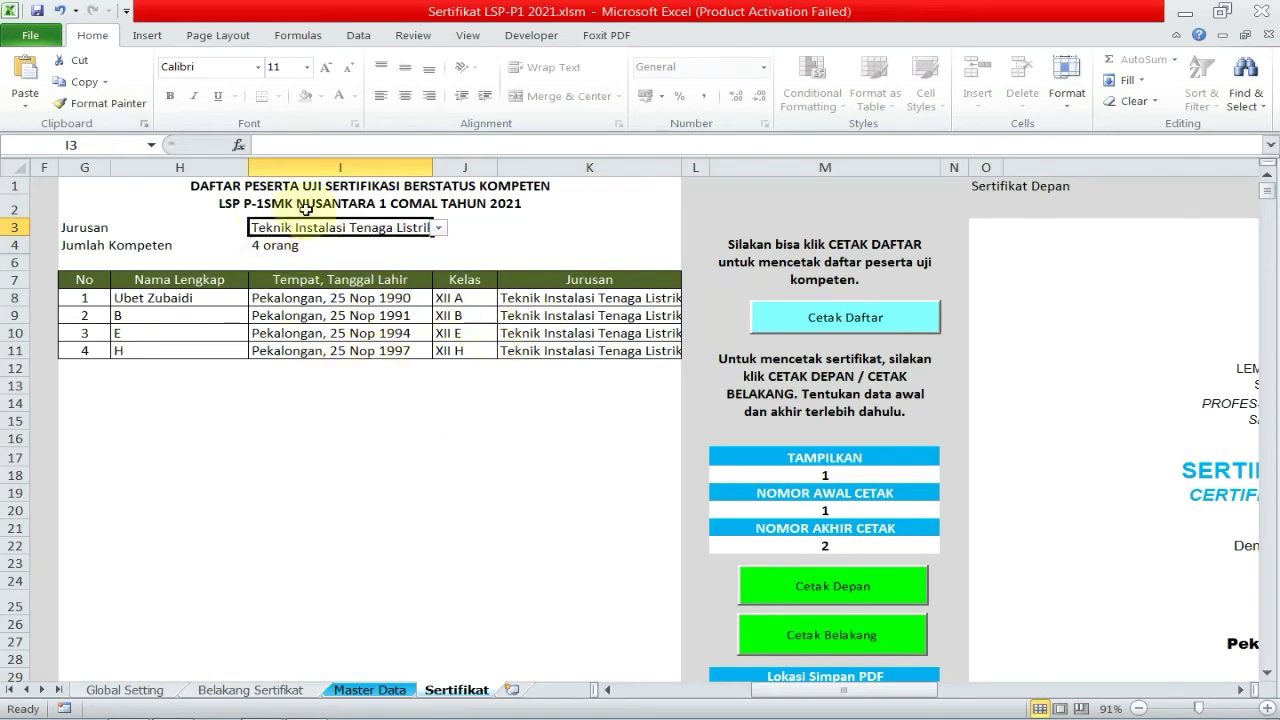
left_click(362, 690)
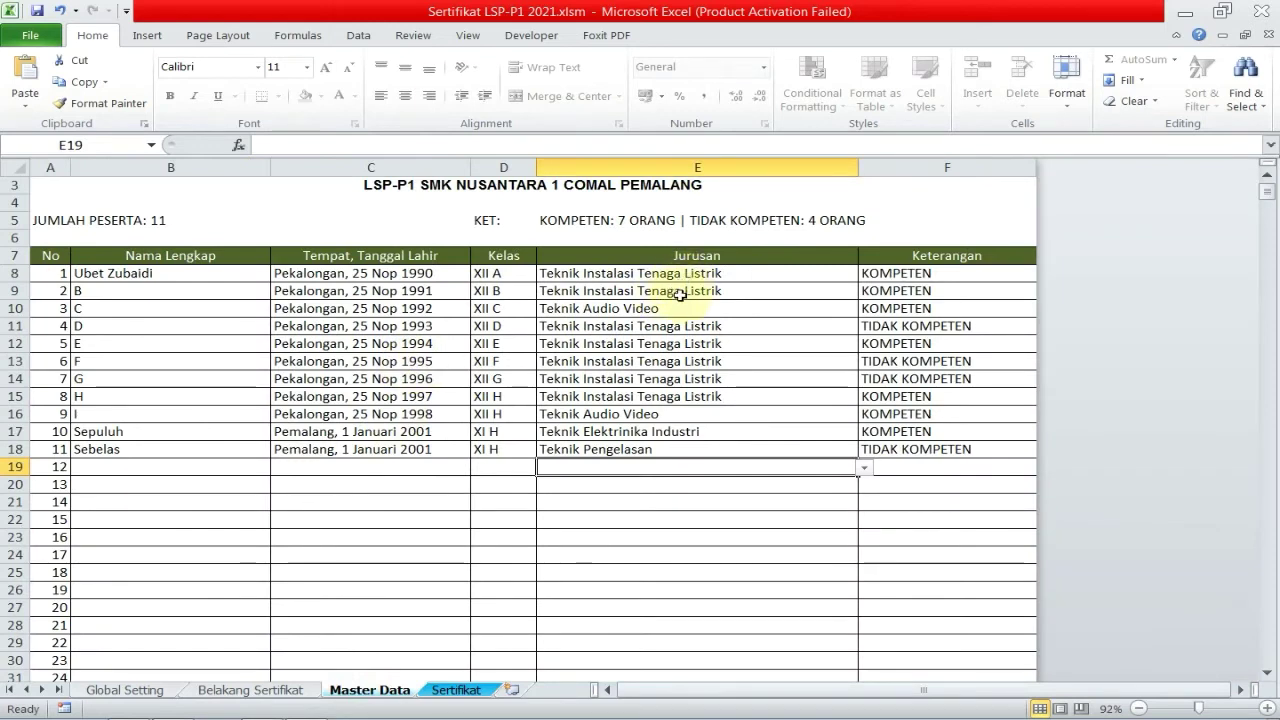
left_click_drag(717, 397, 715, 328)
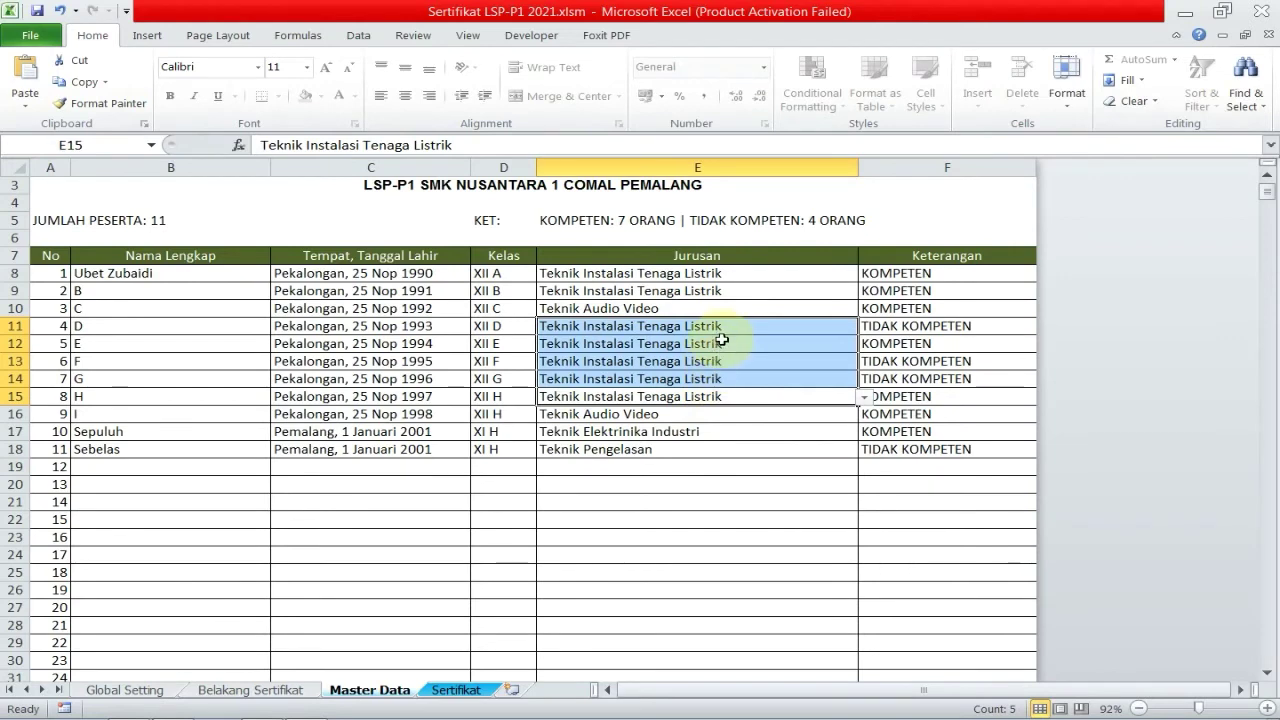
left_click(907, 326)
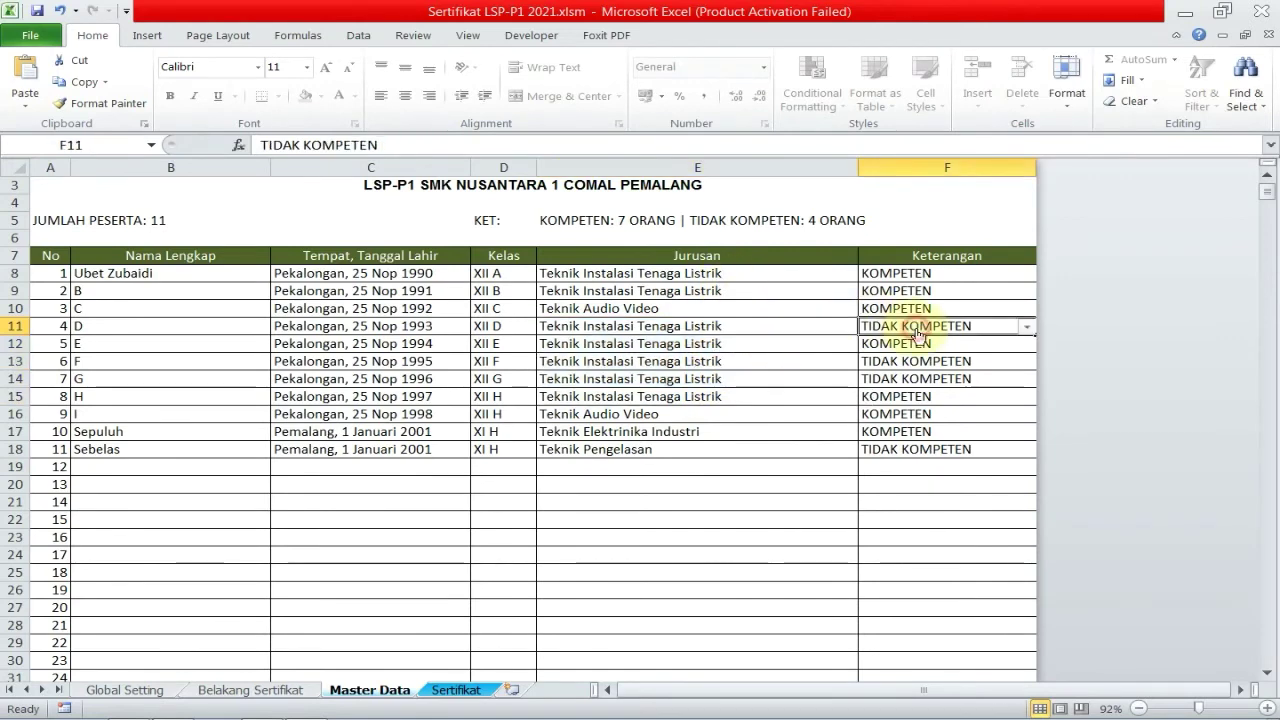
left_click(942, 361)
left_click(950, 395)
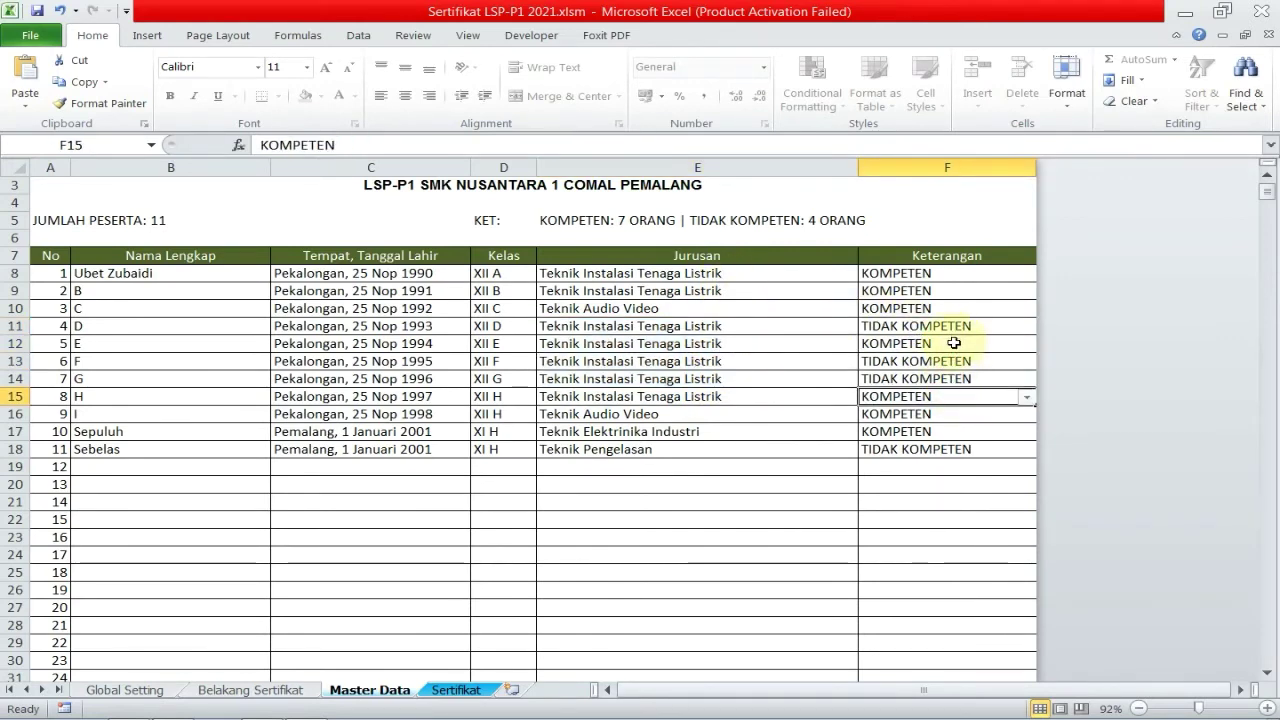
left_click(908, 326)
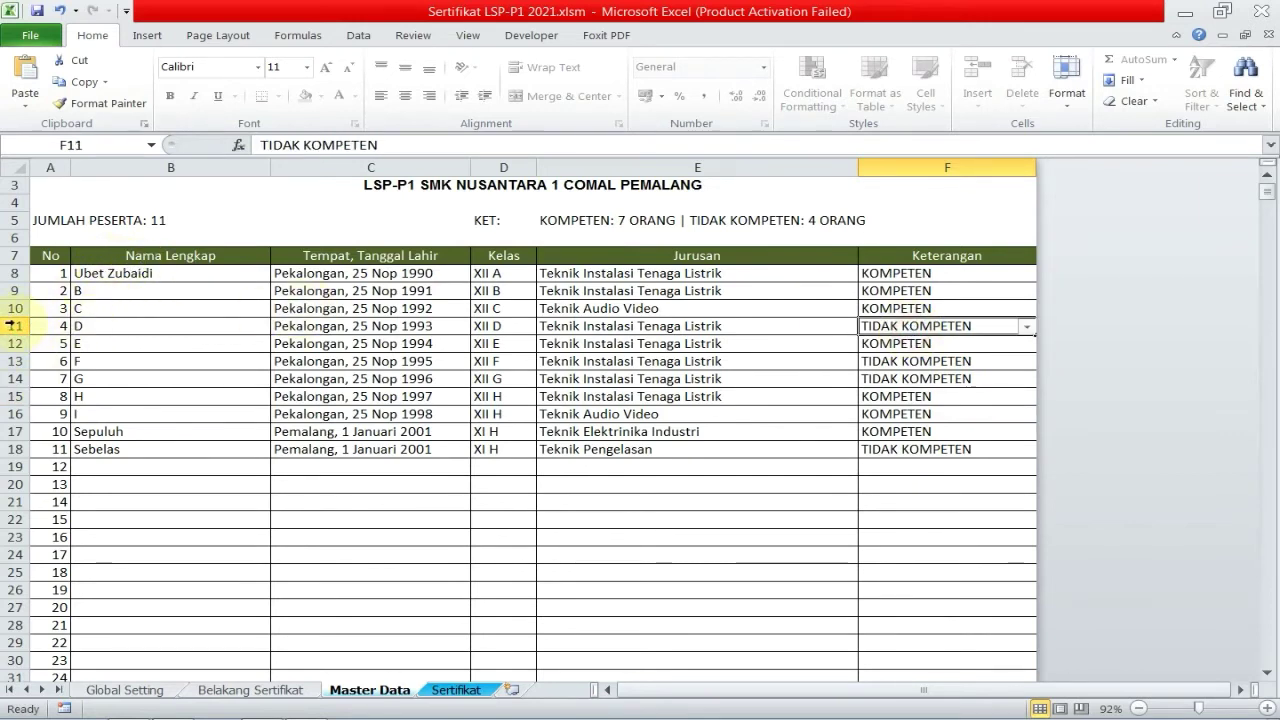
left_click(90, 325)
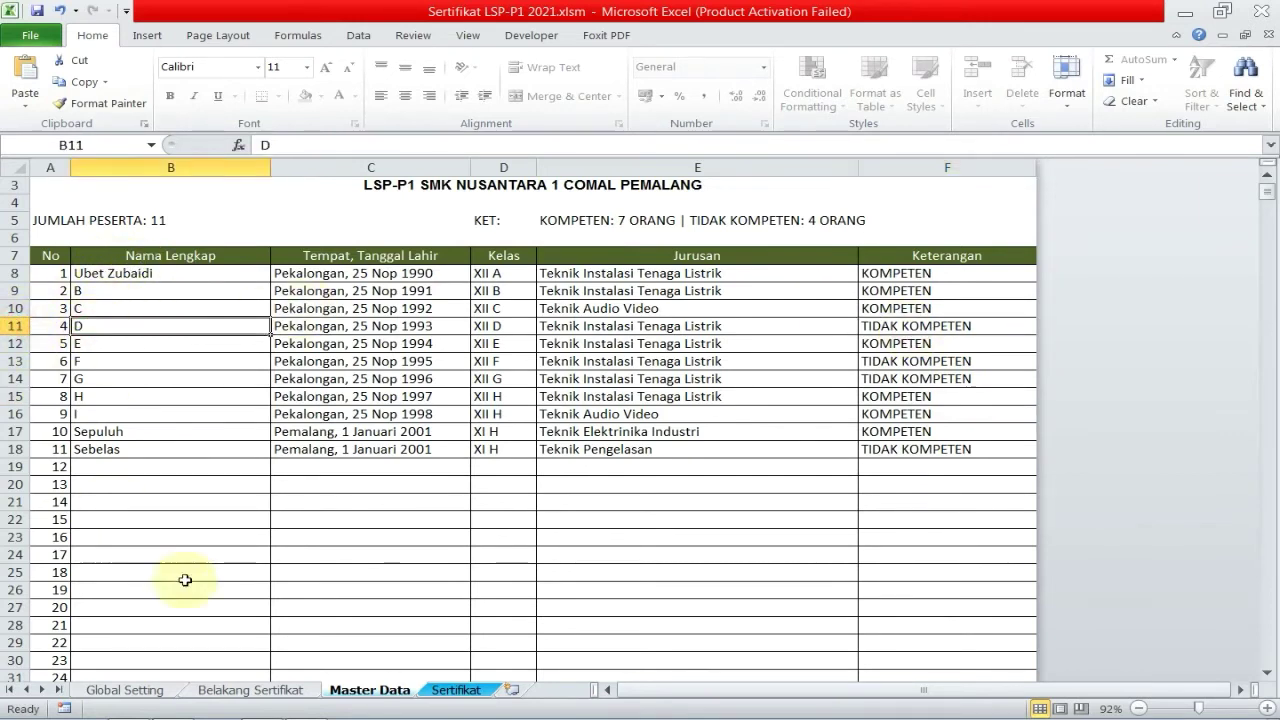
left_click(455, 690)
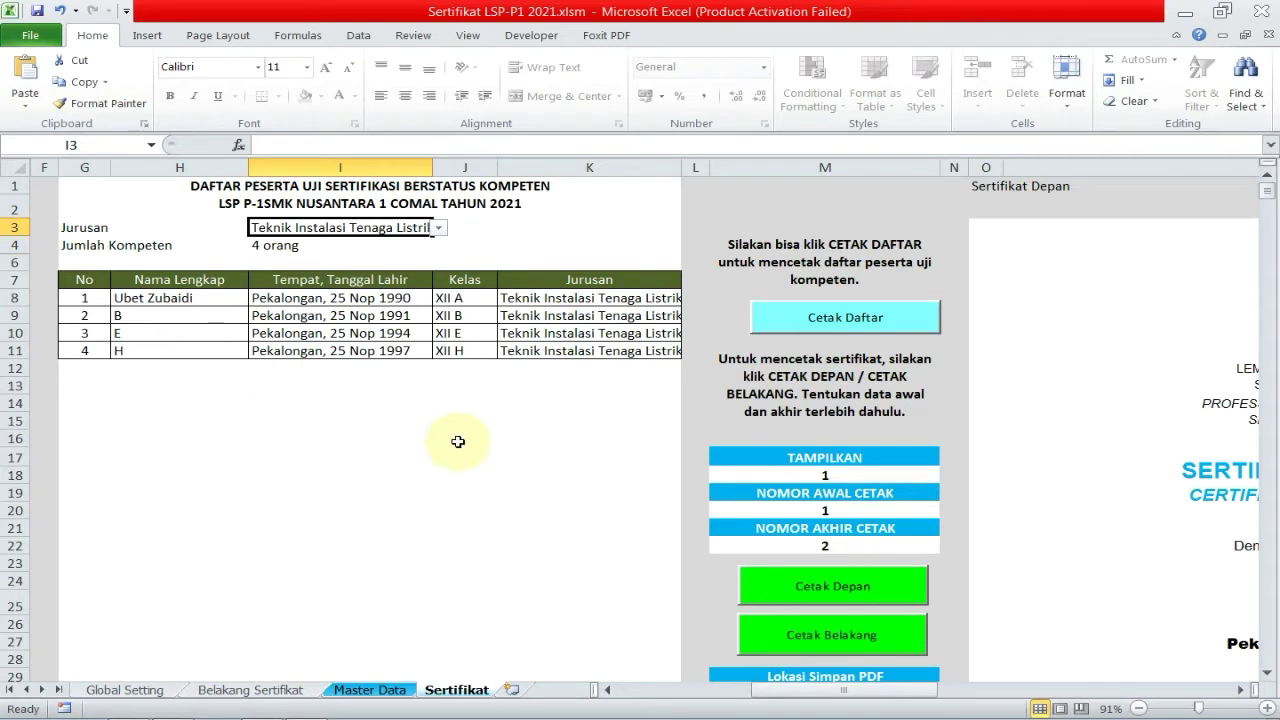
left_click_drag(906, 689, 941, 691)
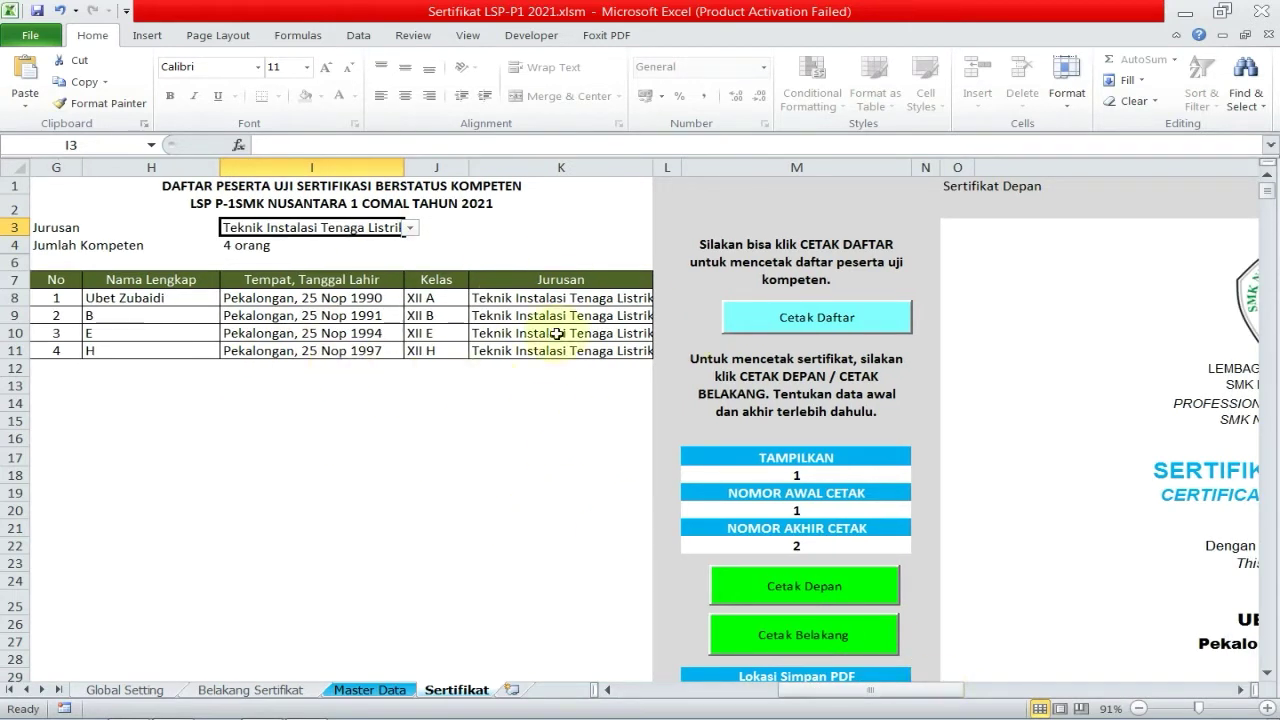
left_click(757, 316)
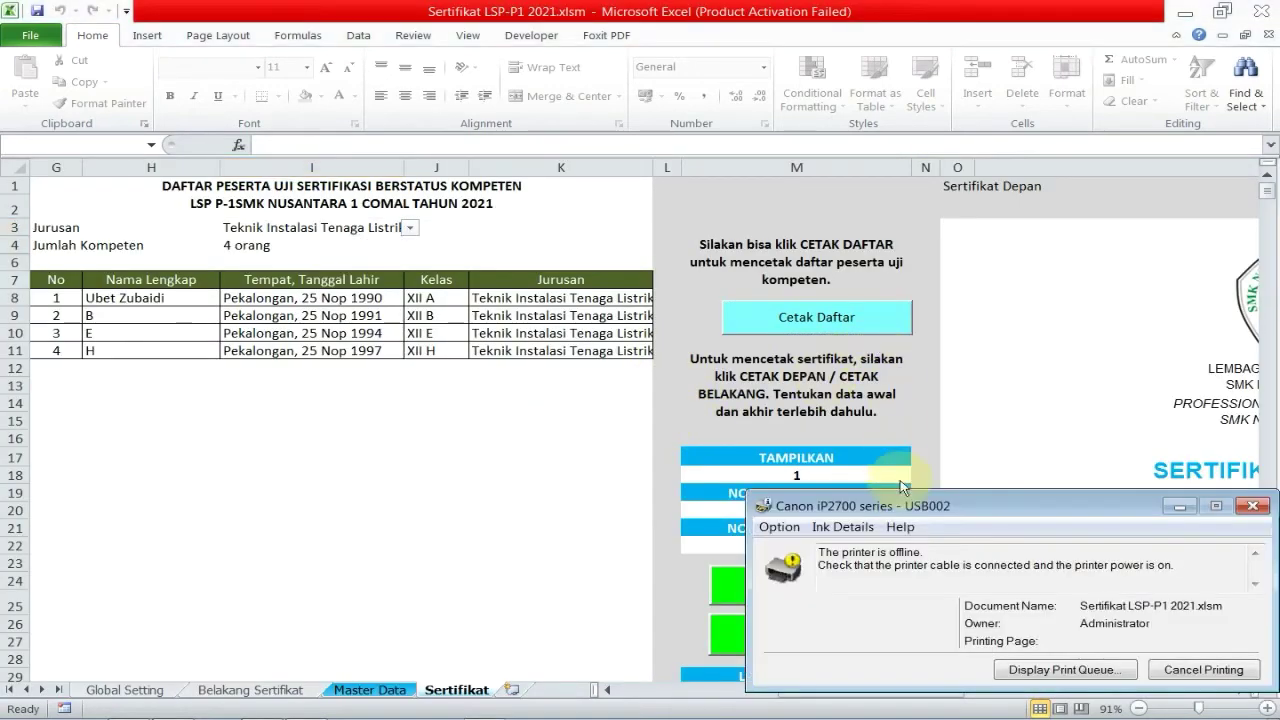
left_click(1189, 676)
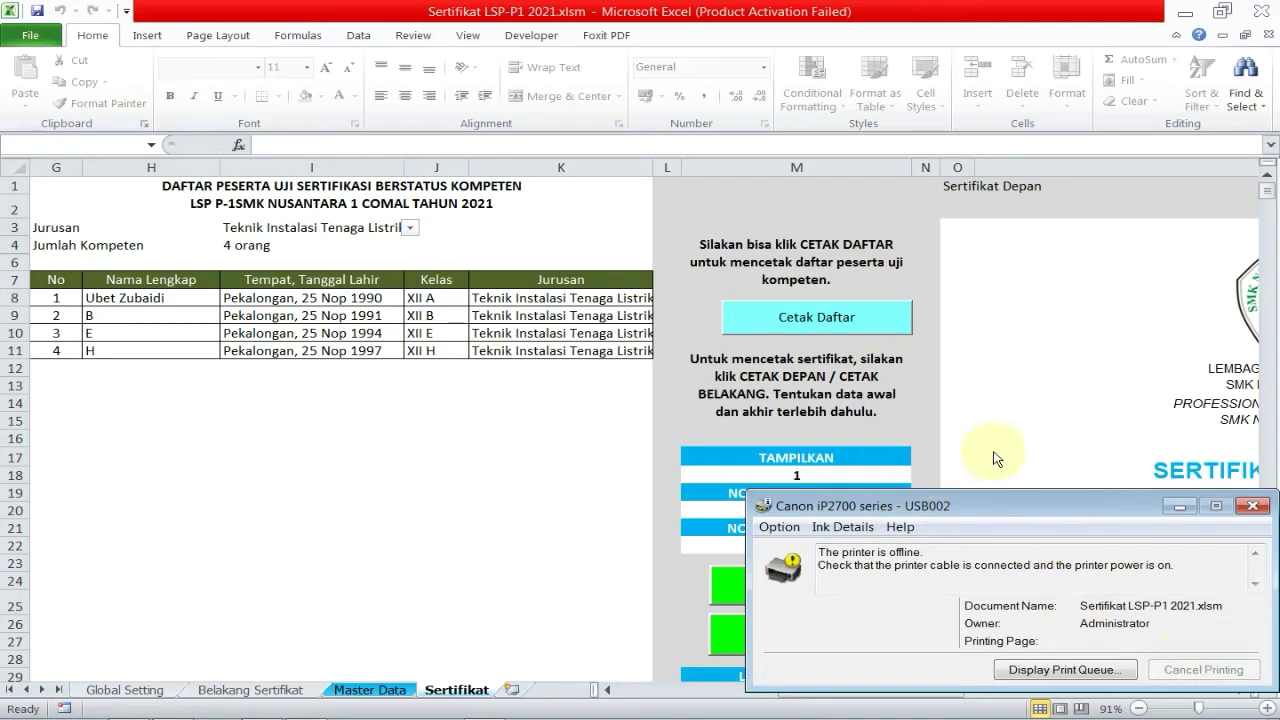
left_click(1251, 505)
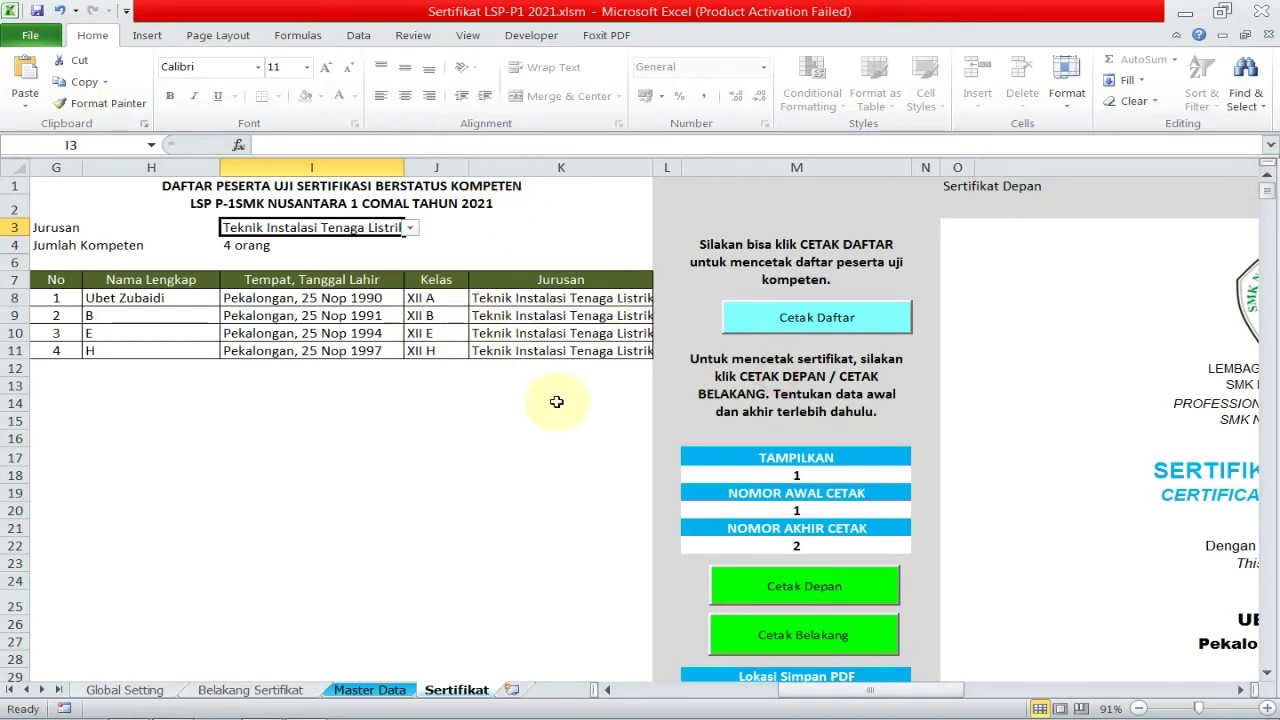
- Zoom out until both certificate pages fit on screen
left_click_drag(818, 690, 914, 694)
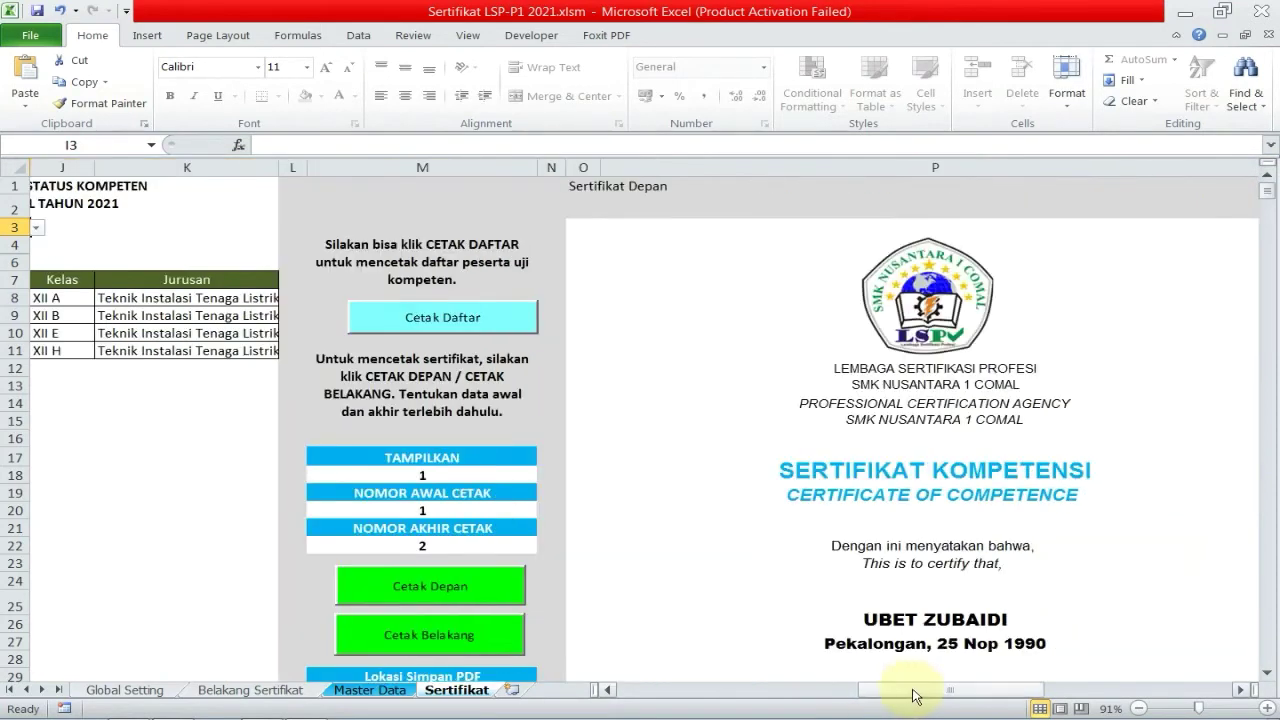
left_click(1139, 709)
left_click(1139, 709)
left_click(1139, 709)
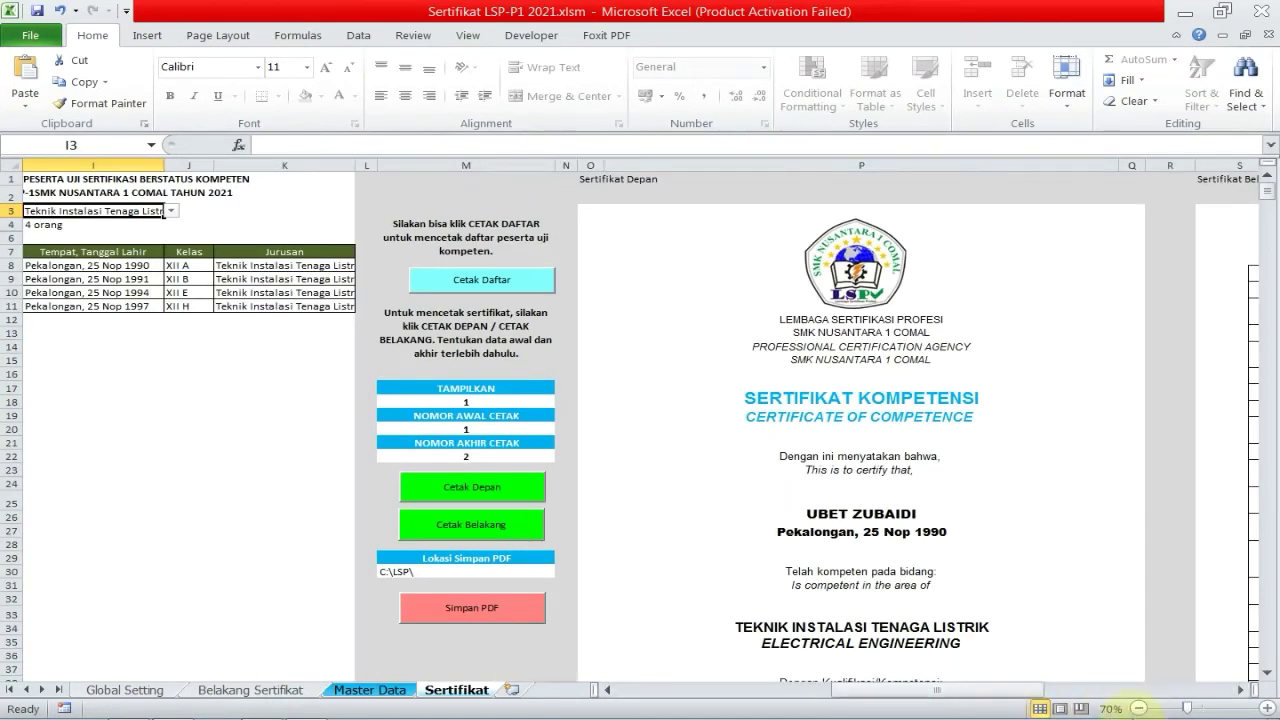
left_click(1139, 708)
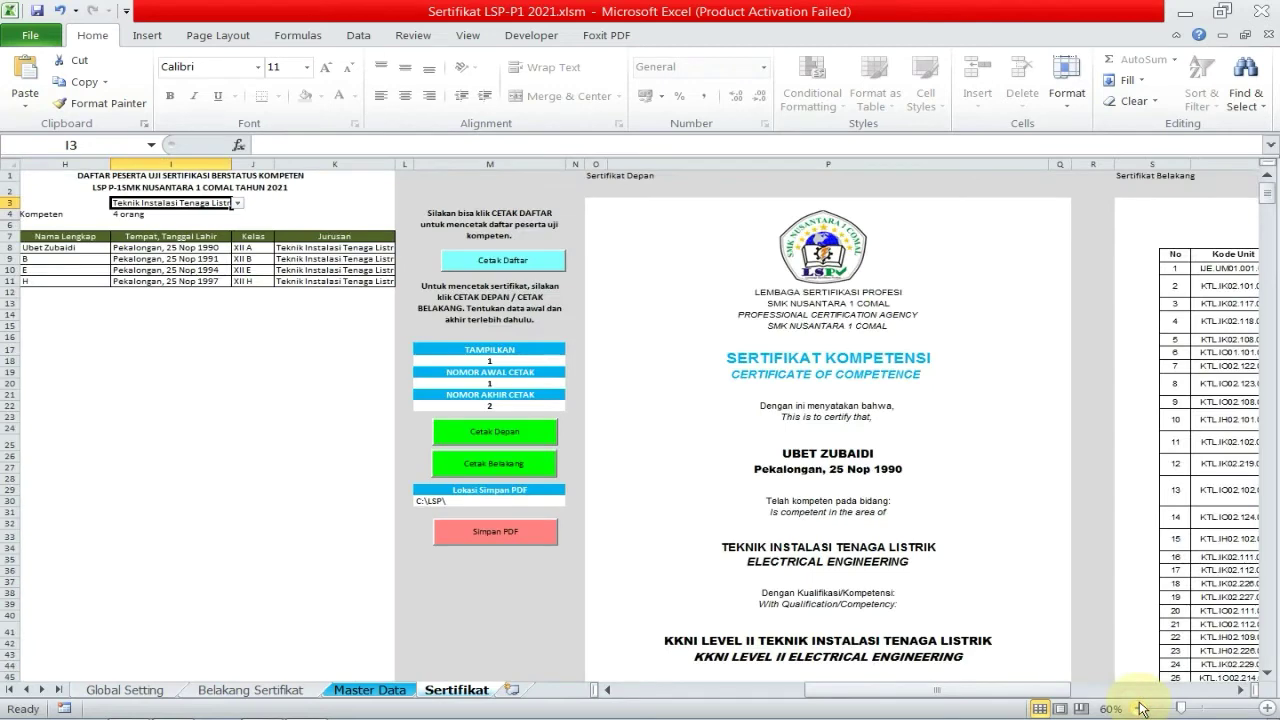
left_click(1139, 708)
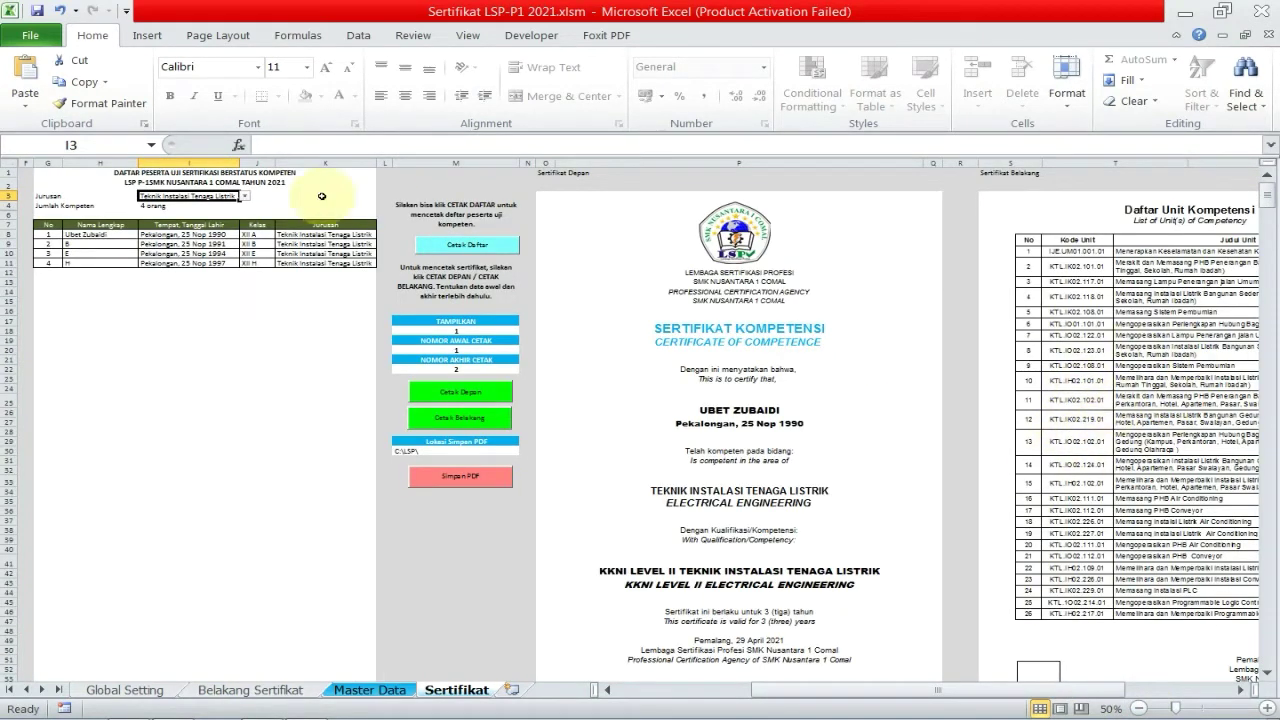
- Preview the certificate for Teknik Audio Video, Elektronika Industri, Pengelasan and Pemesinan
left_click(243, 198)
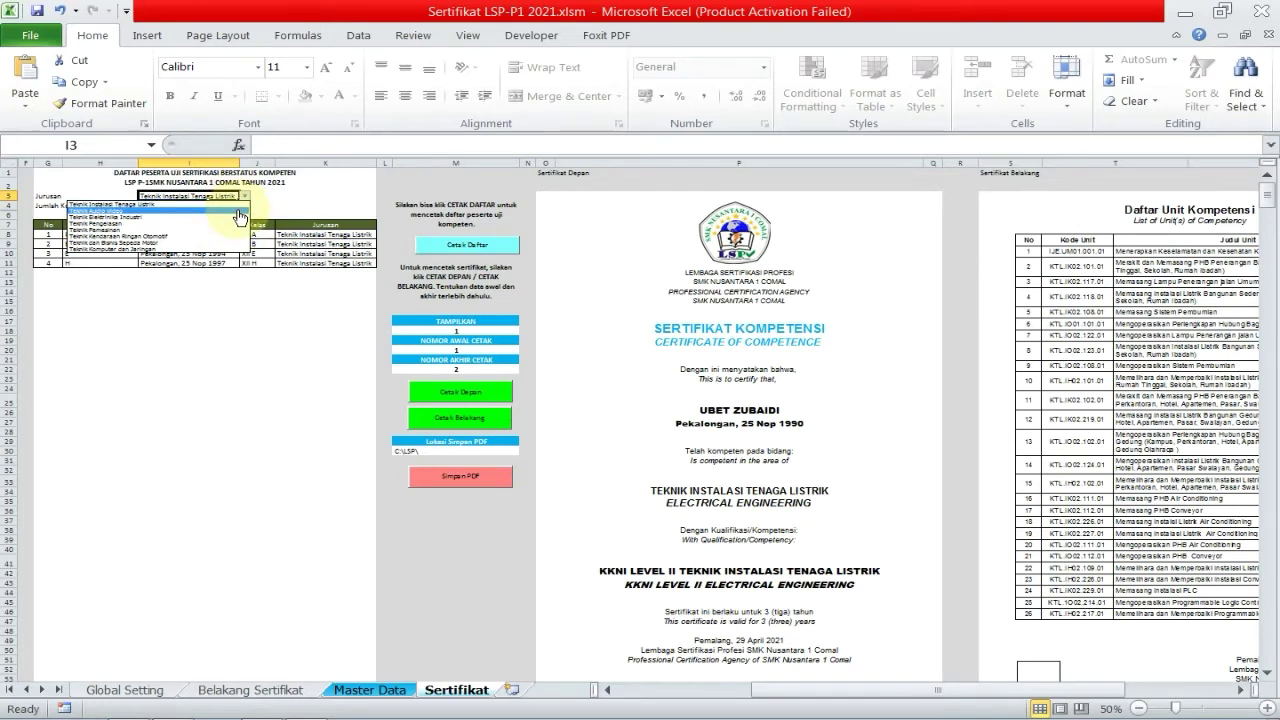
left_click(240, 212)
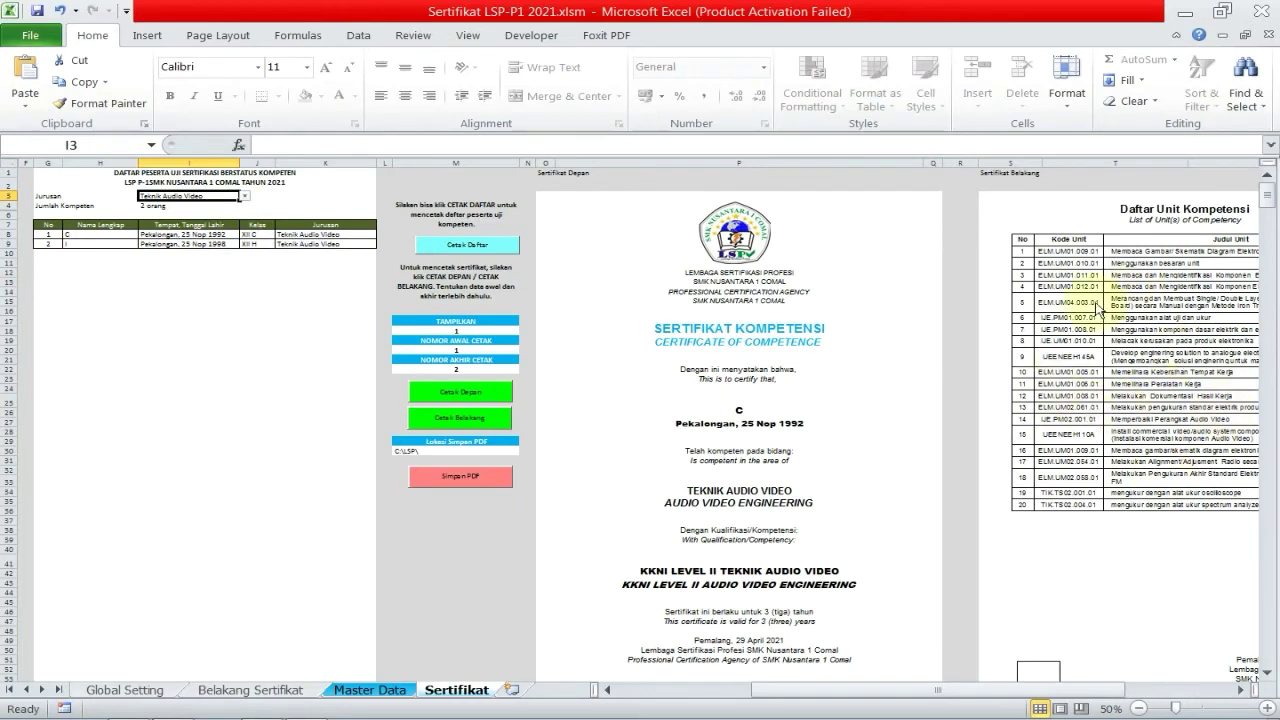
left_click(245, 196)
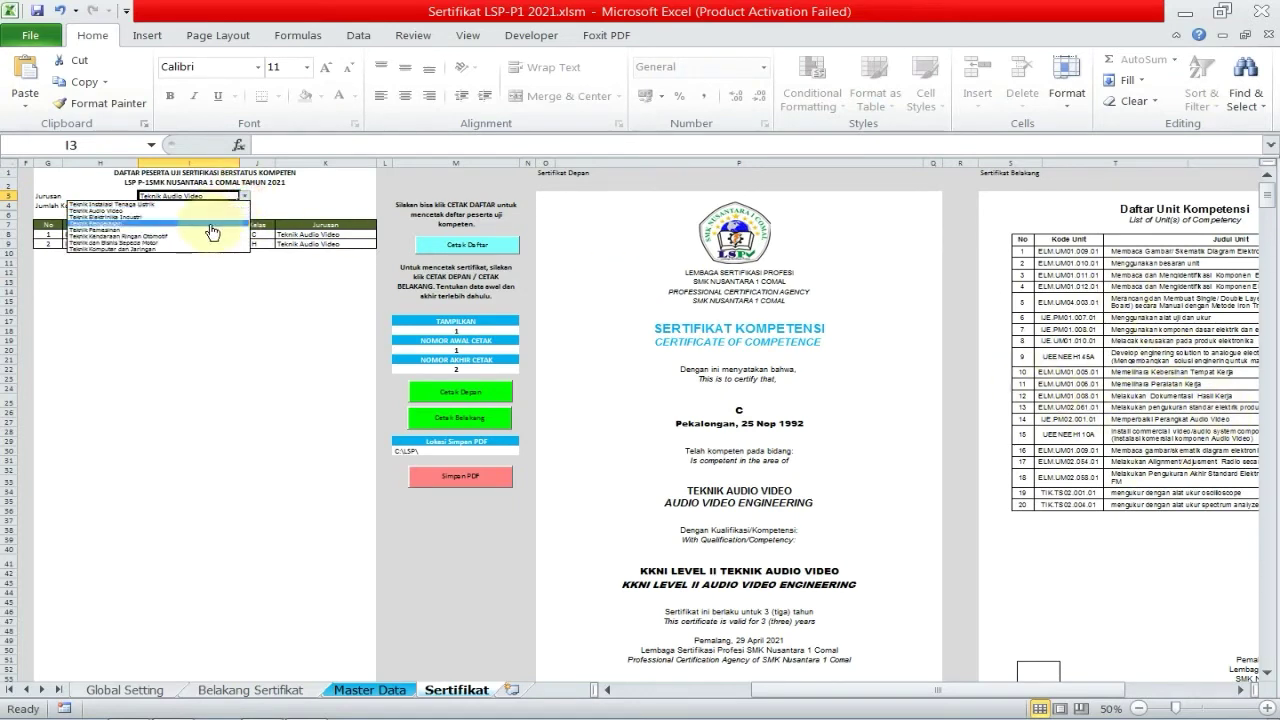
left_click(216, 217)
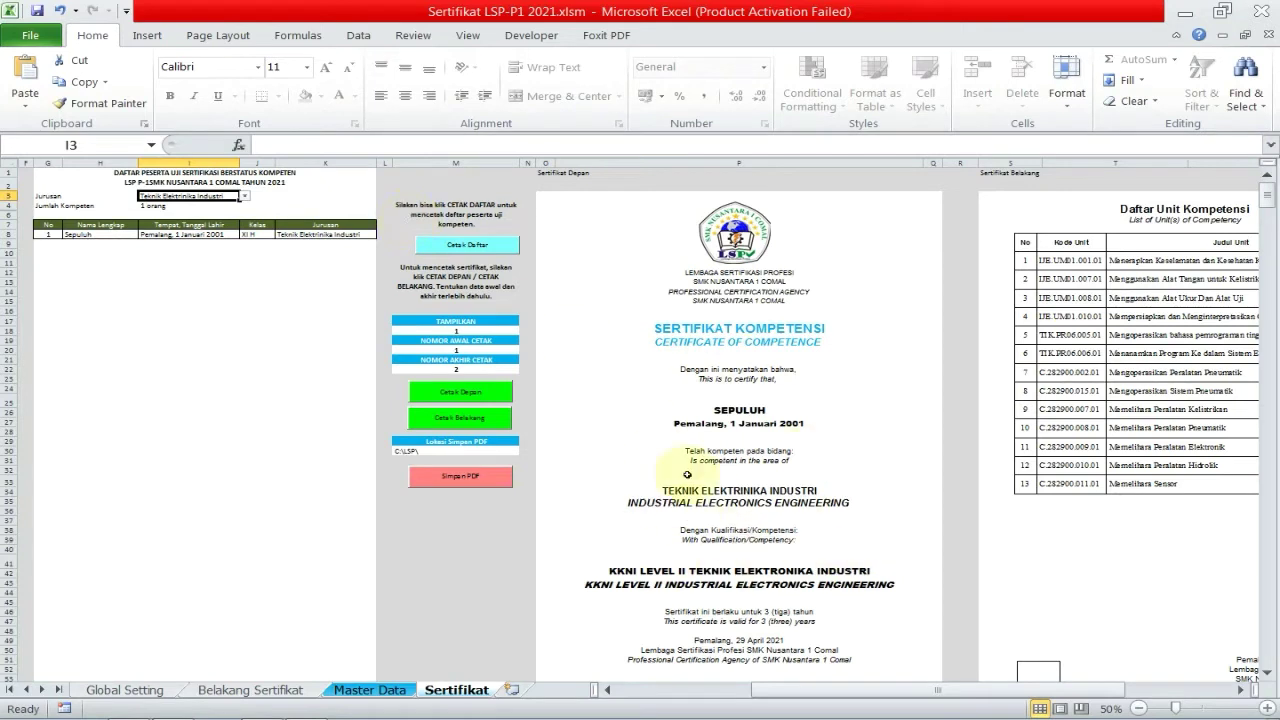
left_click(245, 196)
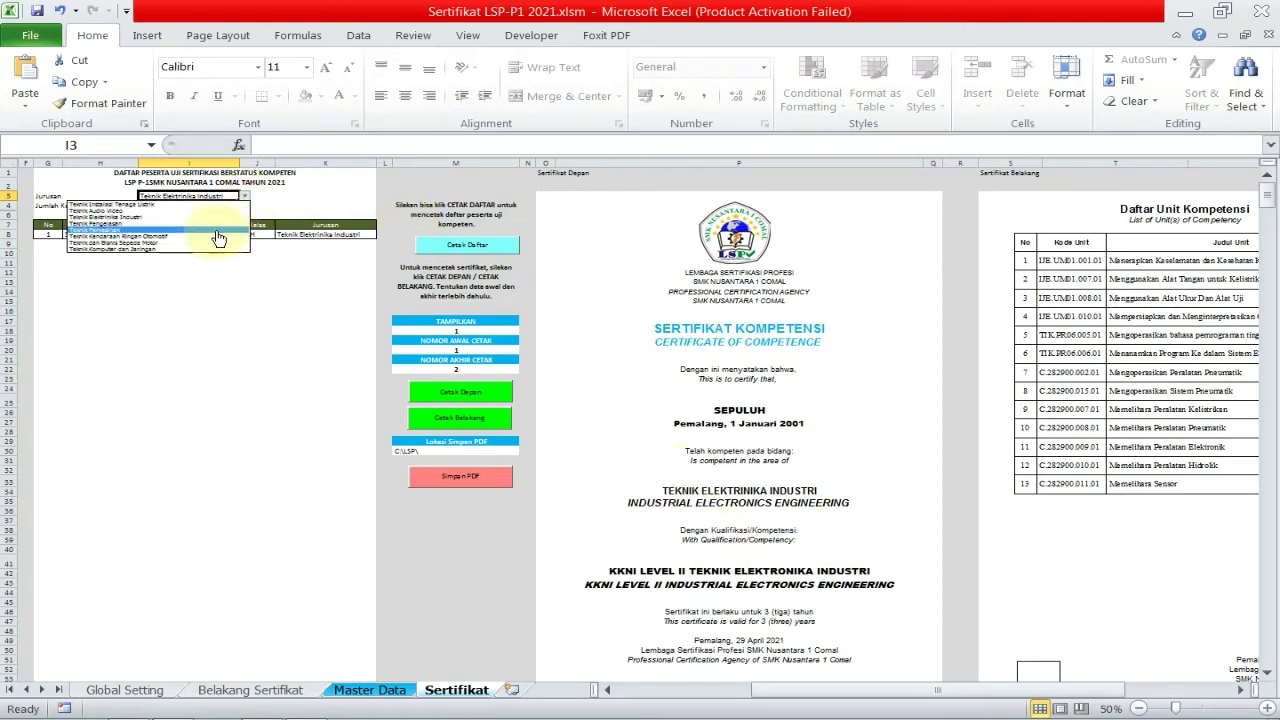
left_click(218, 223)
left_click(245, 196)
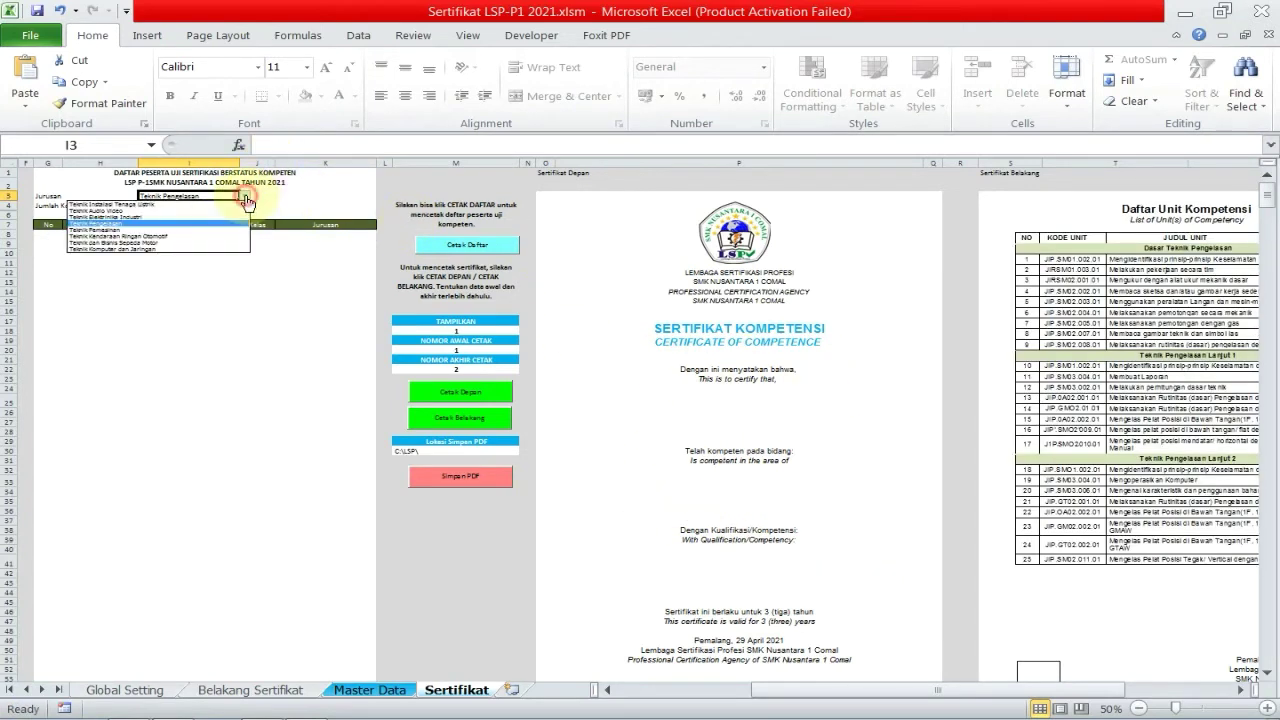
left_click(221, 231)
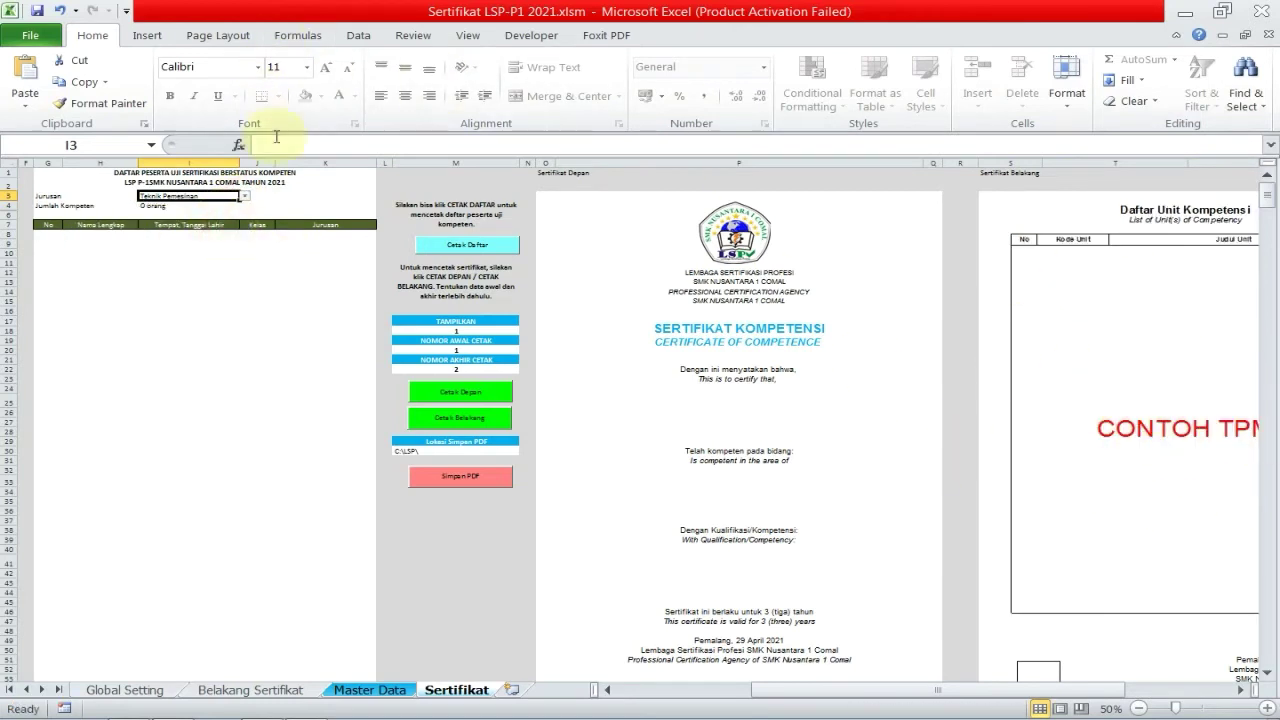
- Try Teknik dan Bisnis Sepeda Motor and Komputer dan Jaringan, then settle on Teknik Instalasi Tenaga Listrik
left_click(245, 196)
left_click(217, 241)
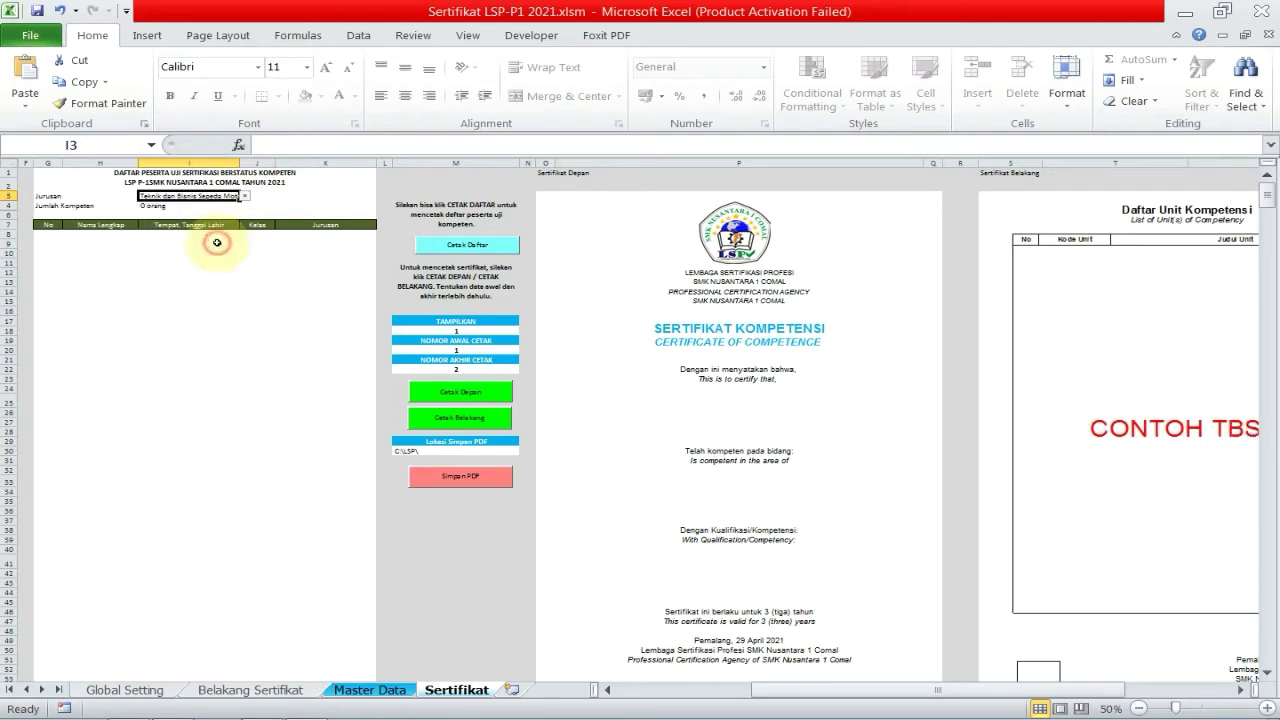
left_click(245, 196)
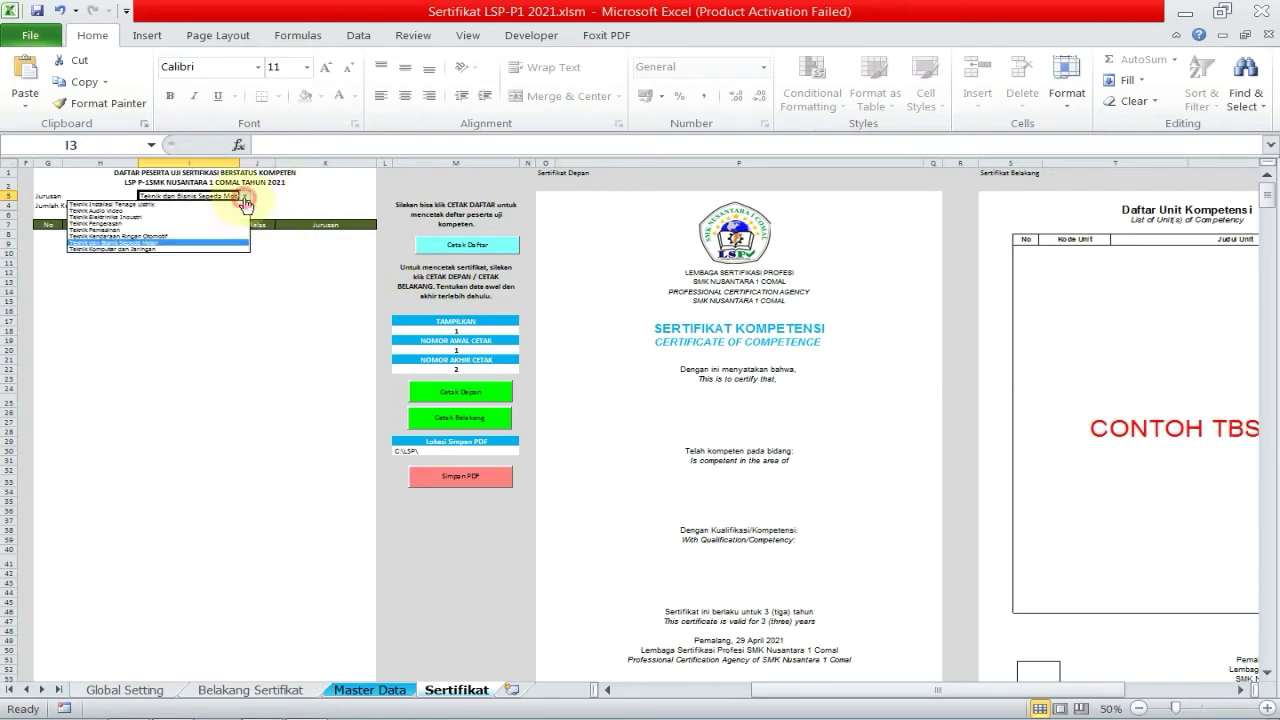
left_click(226, 248)
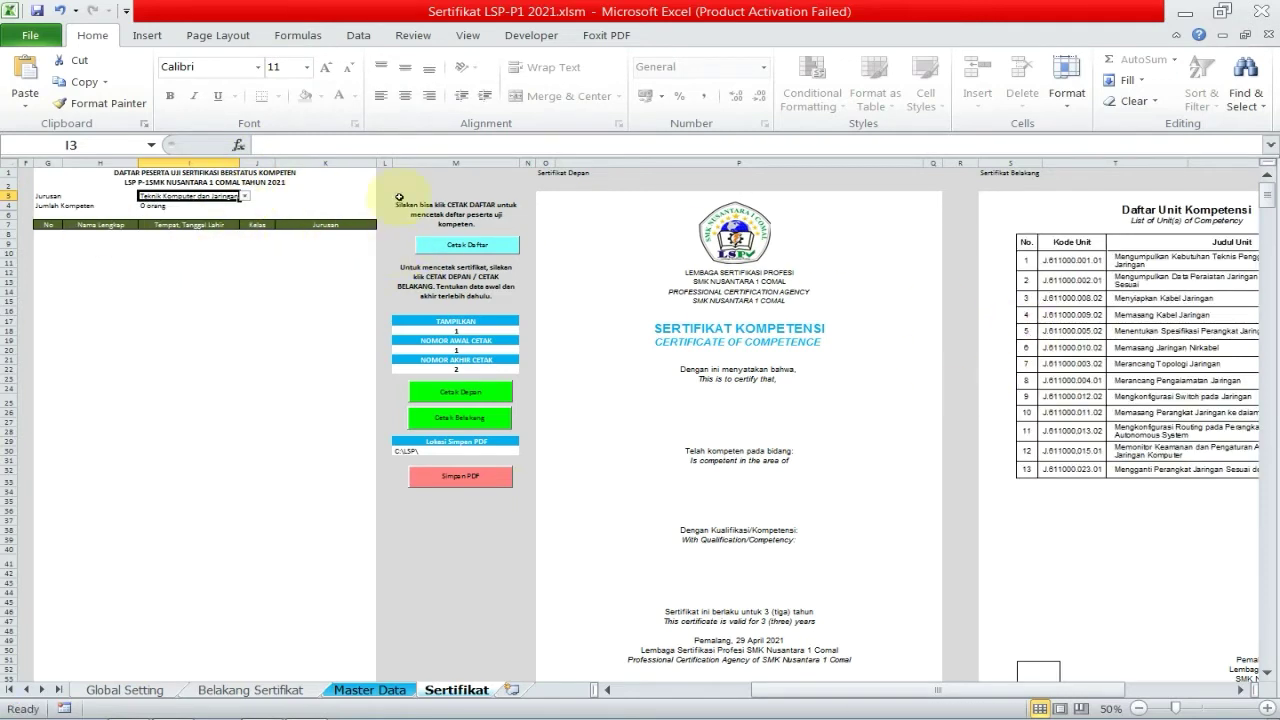
left_click(245, 196)
left_click(220, 206)
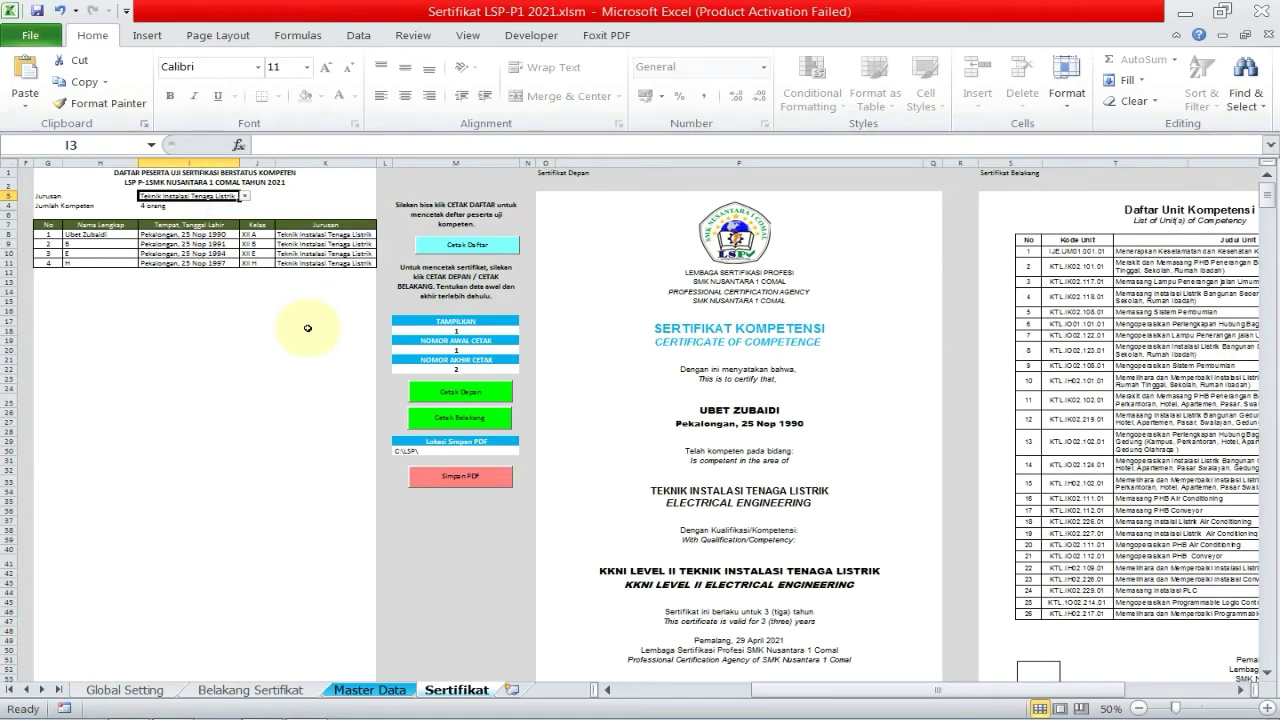
- Raise the Sertifikat sheet zoom from 50% to 65% and scroll back to the top-left area
left_click(456, 331)
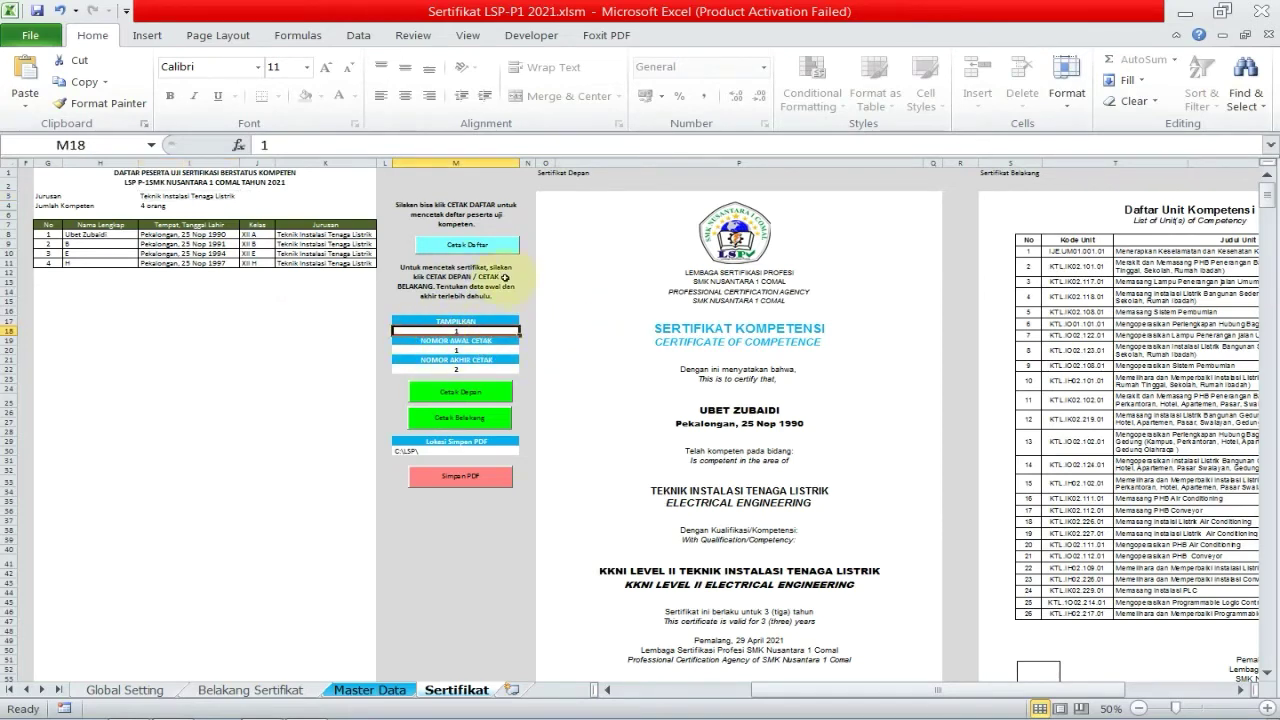
left_click(1182, 711)
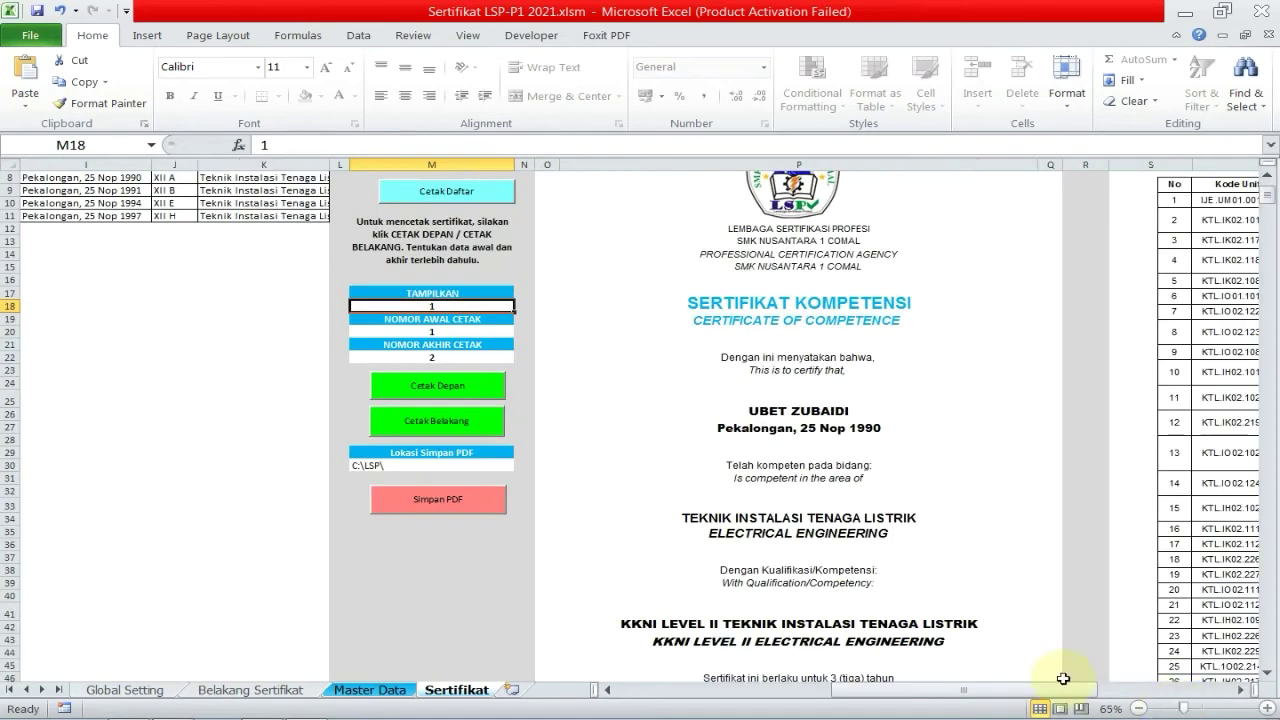
left_click_drag(1070, 690, 1125, 690)
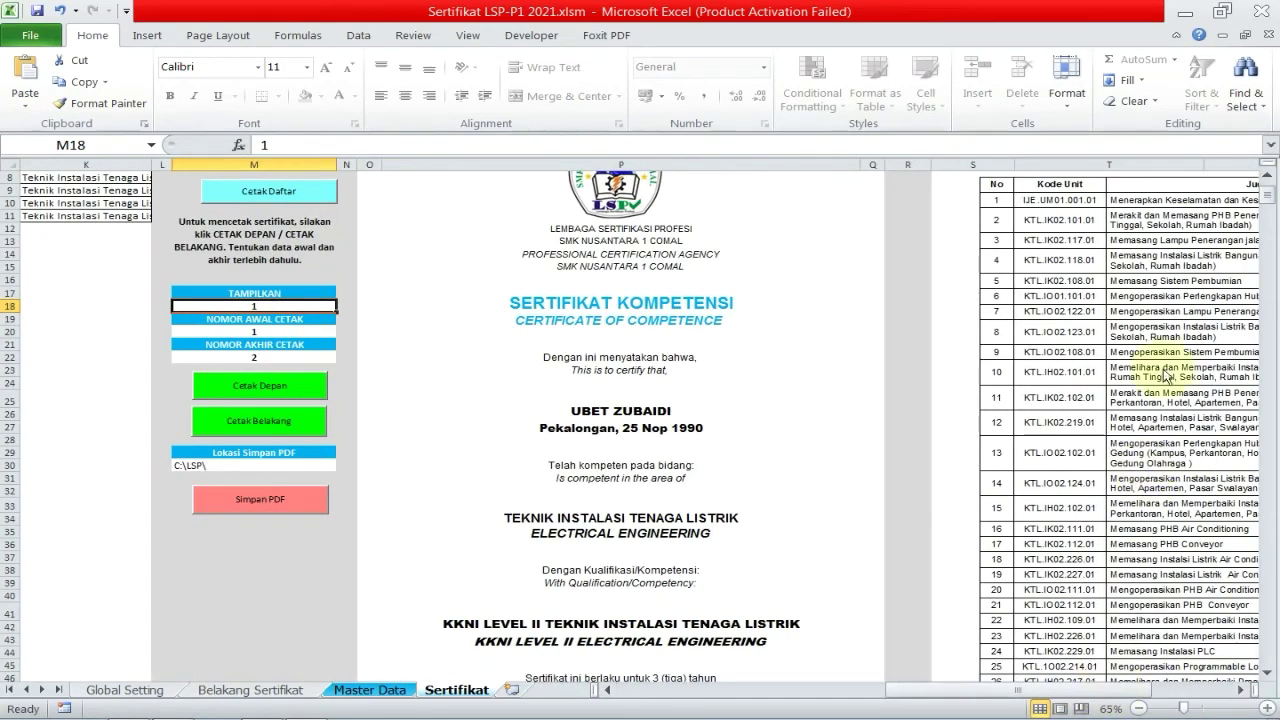
scroll(1262, 195, "up", 3)
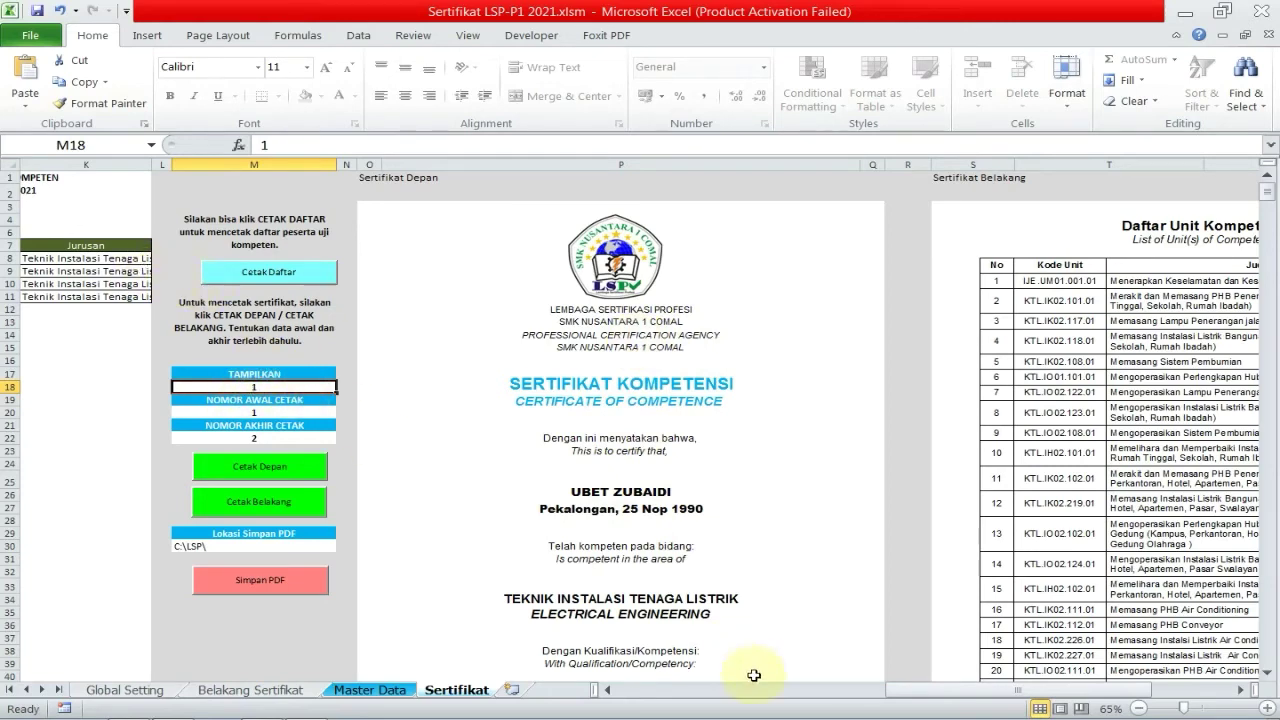
scroll(754, 676, "left", 3)
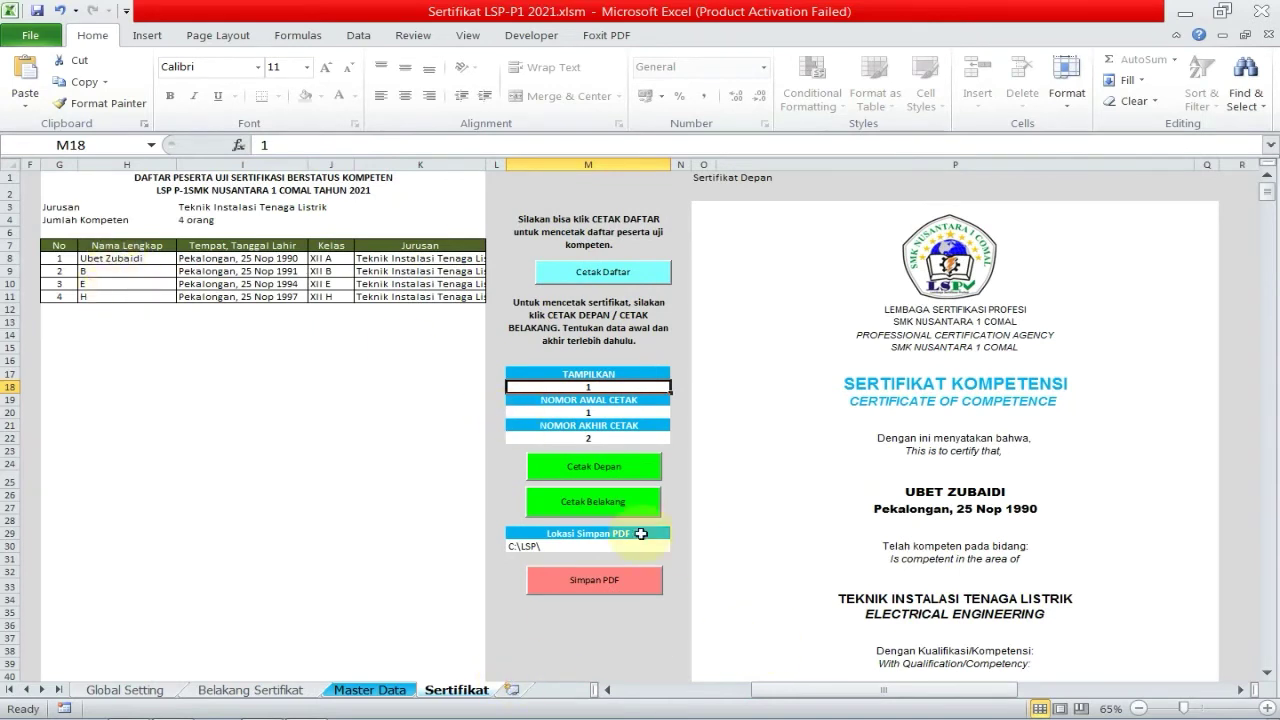
- Preview participants 2, 3, 5 (blank) and 1 via the TAMPILKAN cell M18
left_click_drag(980, 688, 1060, 692)
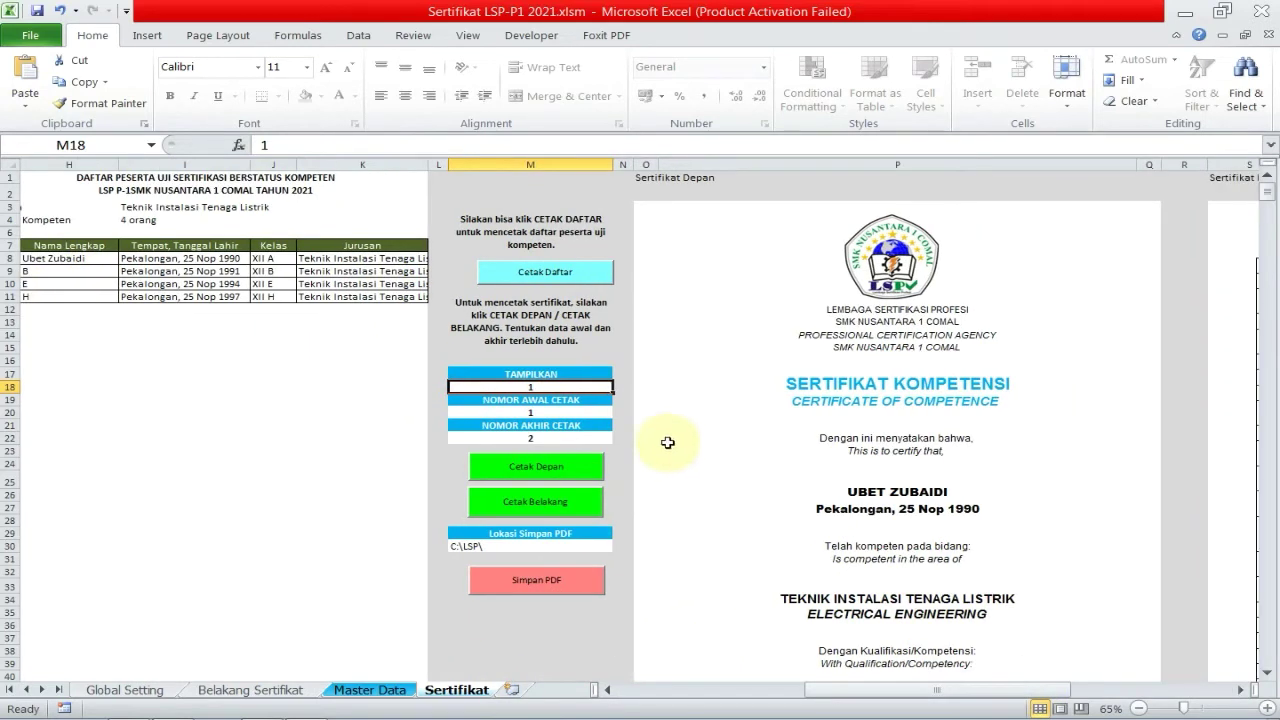
type("2")
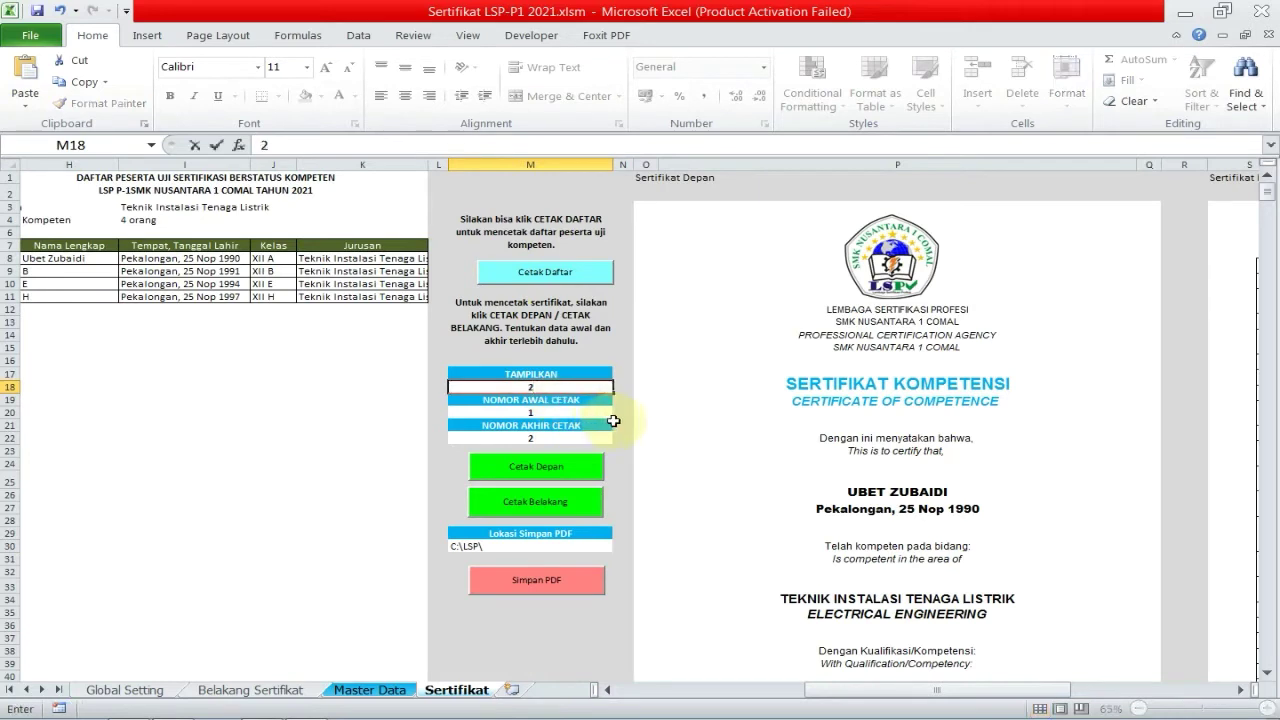
key("Return")
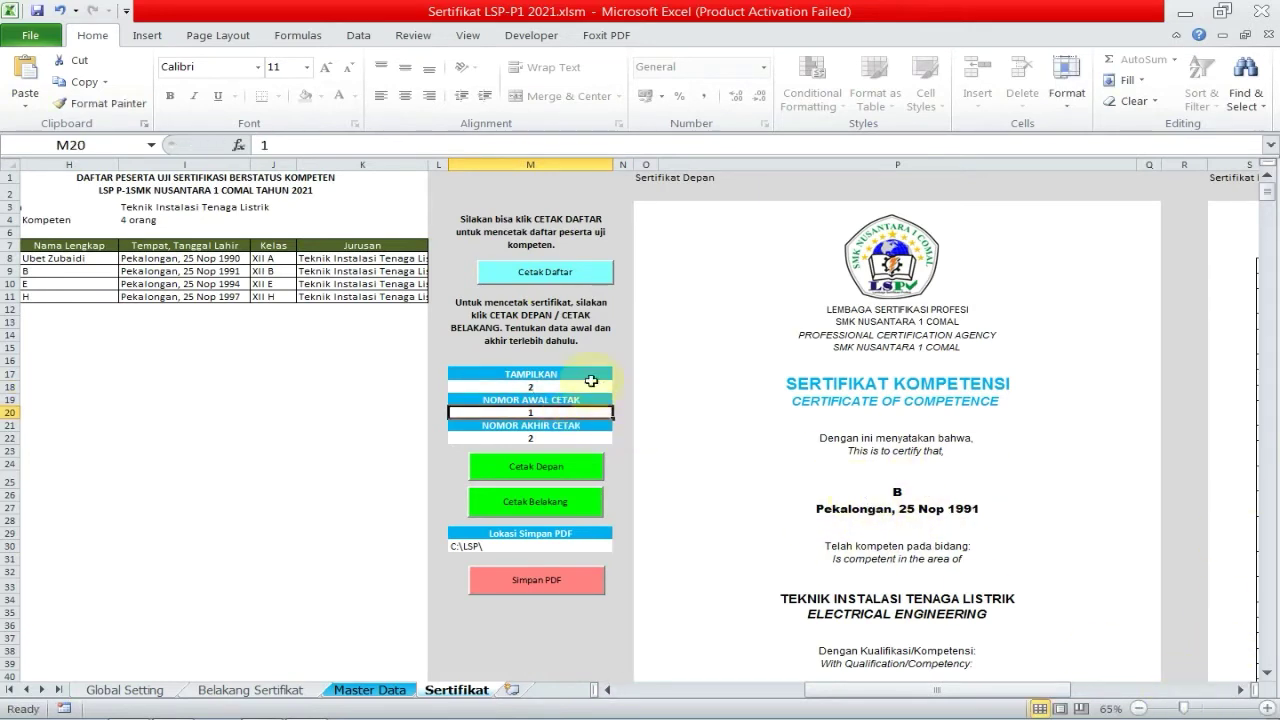
left_click(588, 386)
type("3")
key("Return")
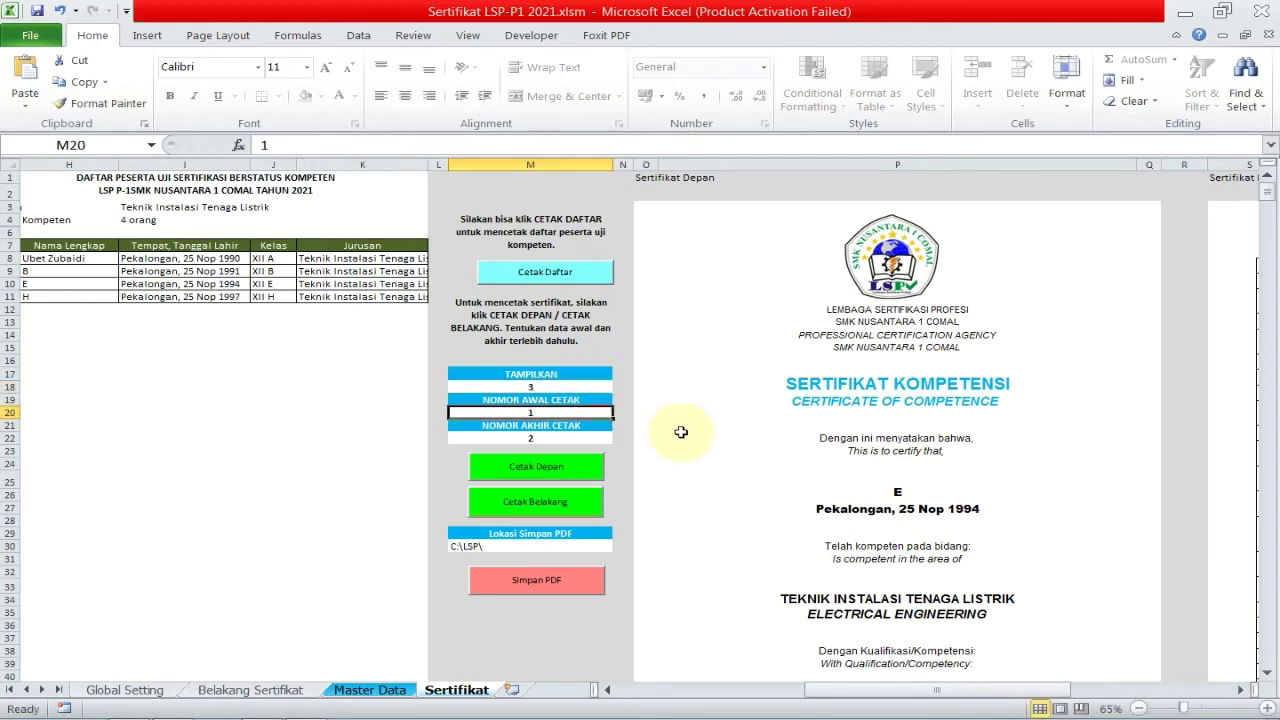
left_click(575, 387)
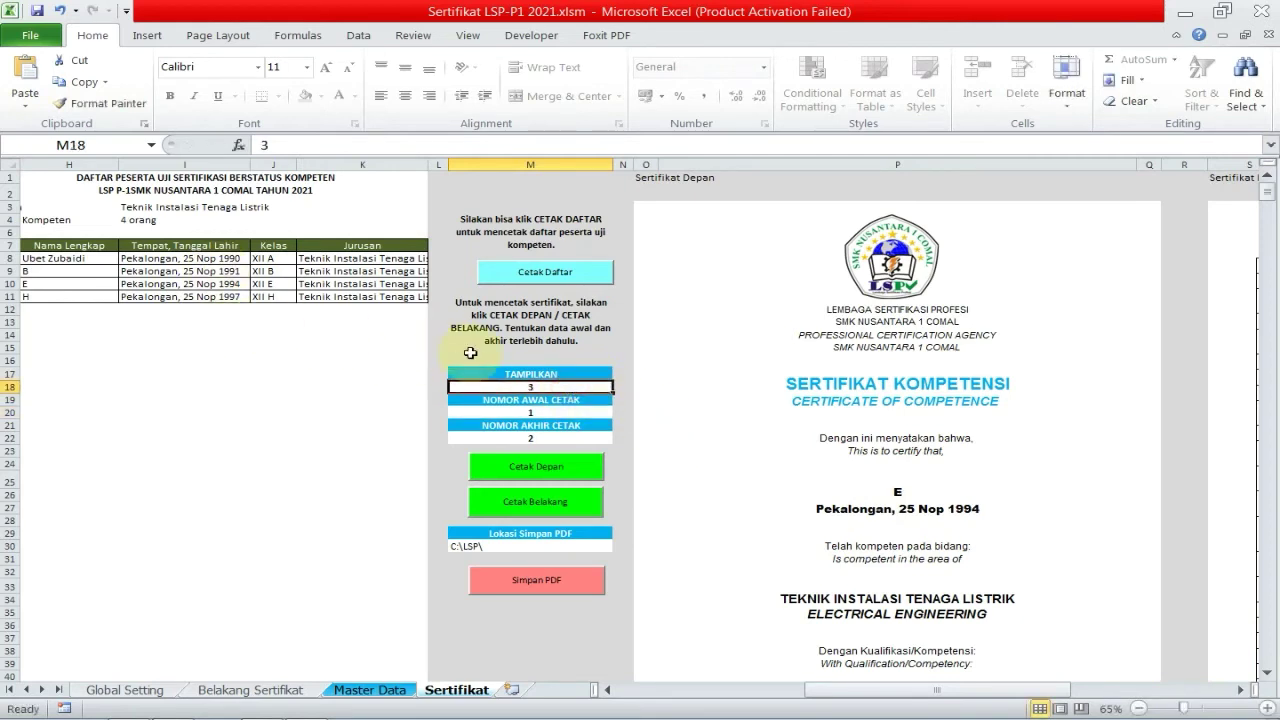
type("5")
key("Return")
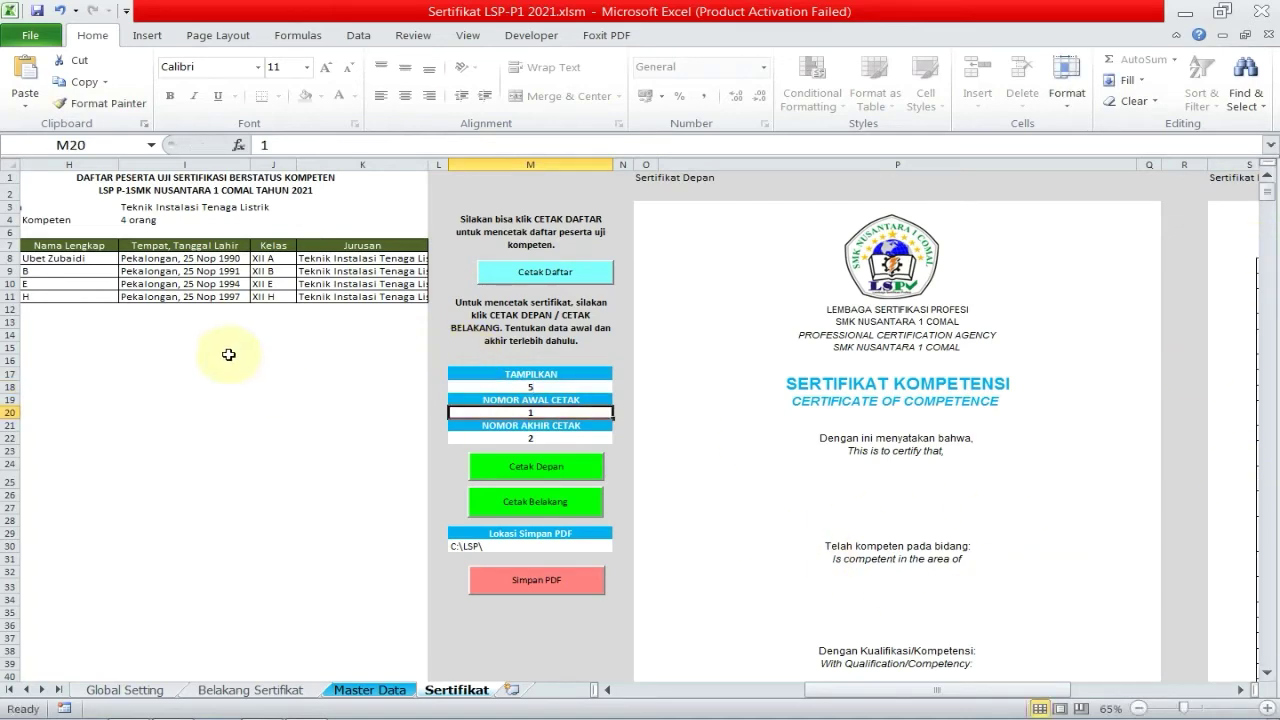
left_click_drag(1268, 190, 1275, 195)
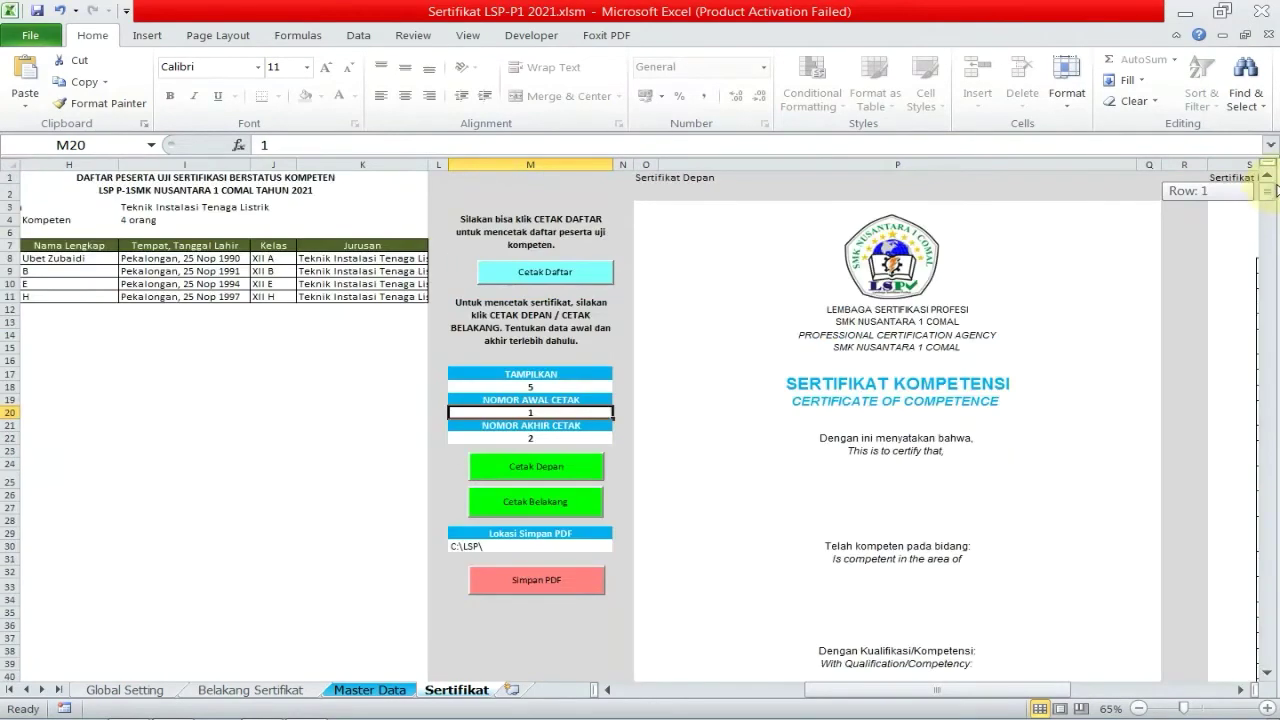
left_click(560, 386)
type("1")
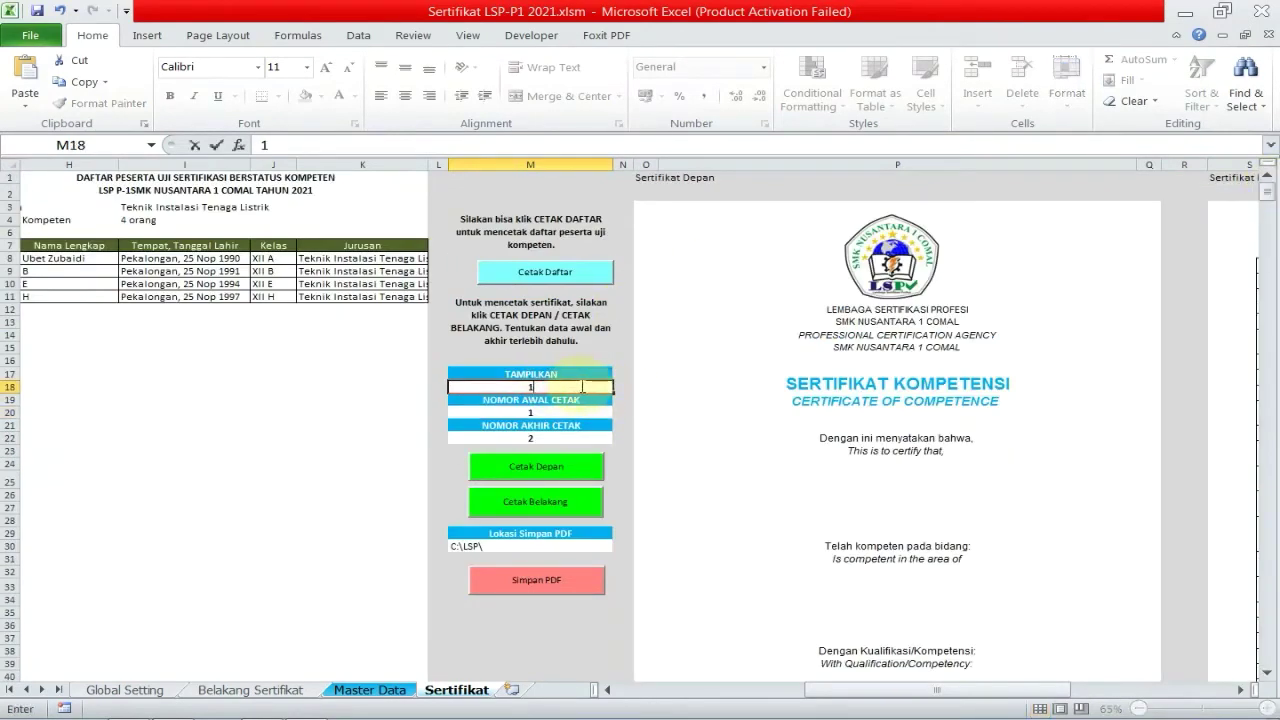
left_click(582, 412)
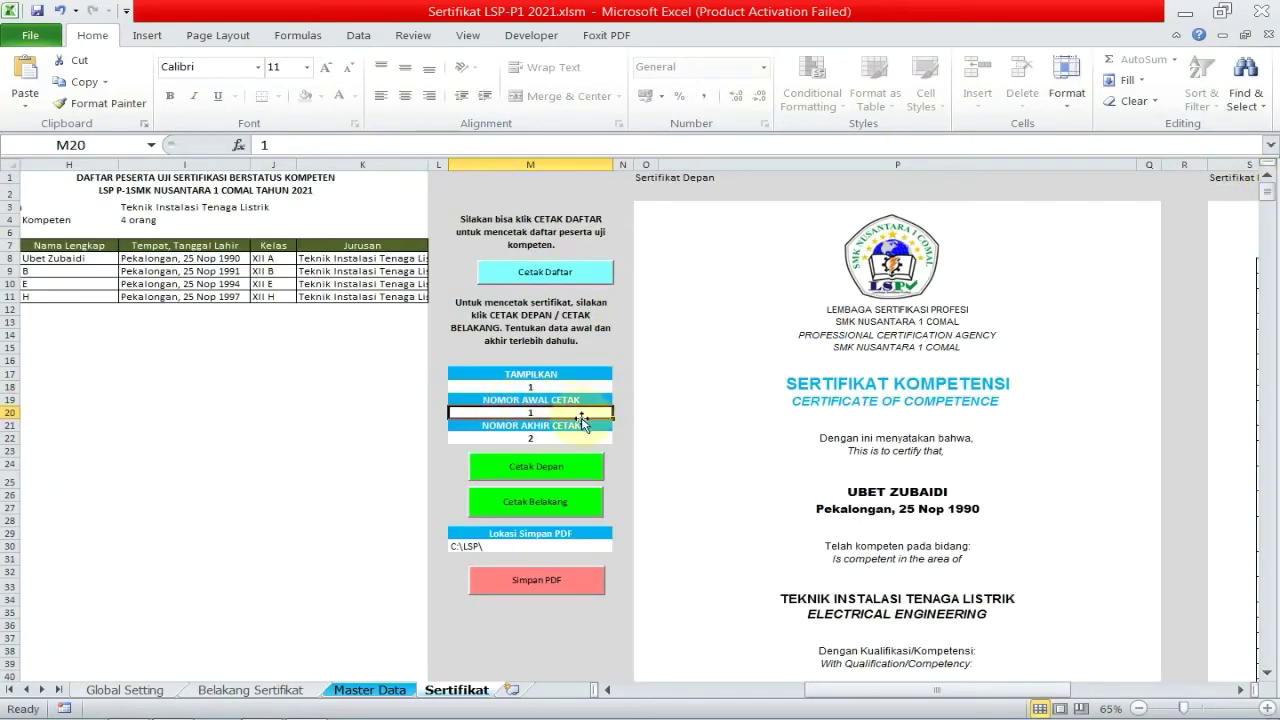
- Set NOMOR AKHIR CETAK to 4, keeping NOMOR AWAL CETAK 1, and run the print macro
left_click(584, 438)
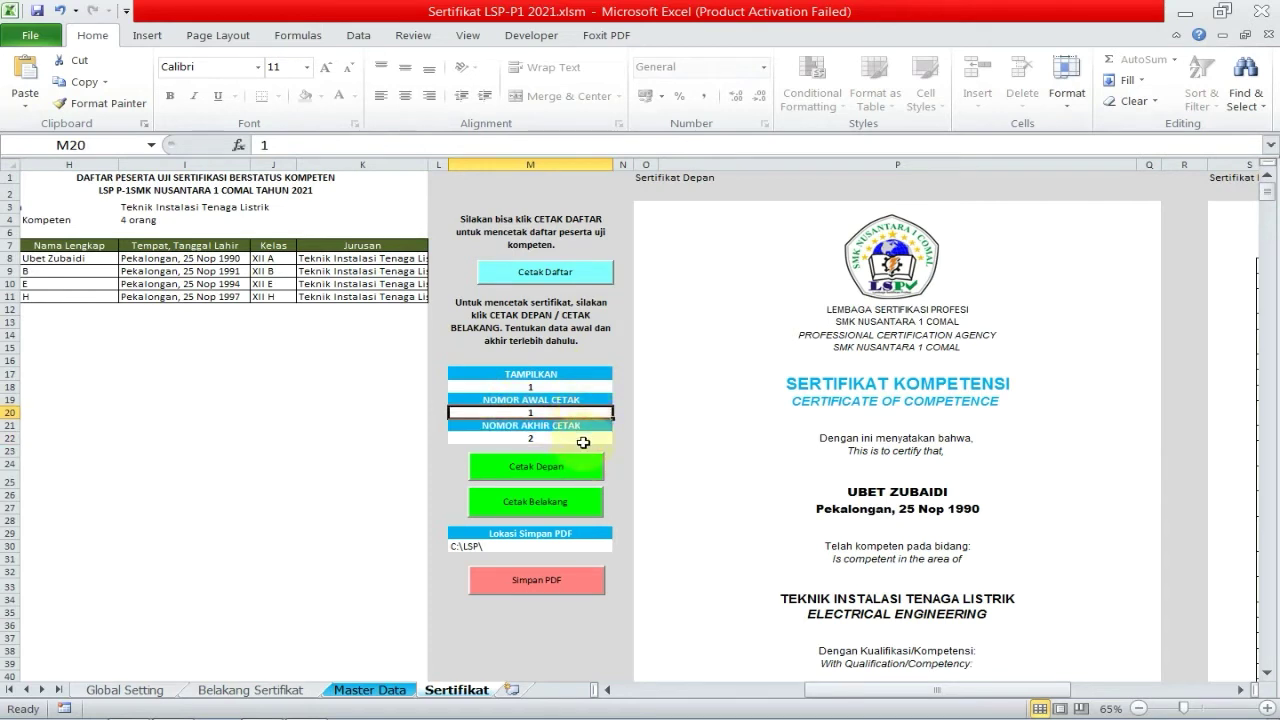
left_click(583, 438)
left_click(703, 690)
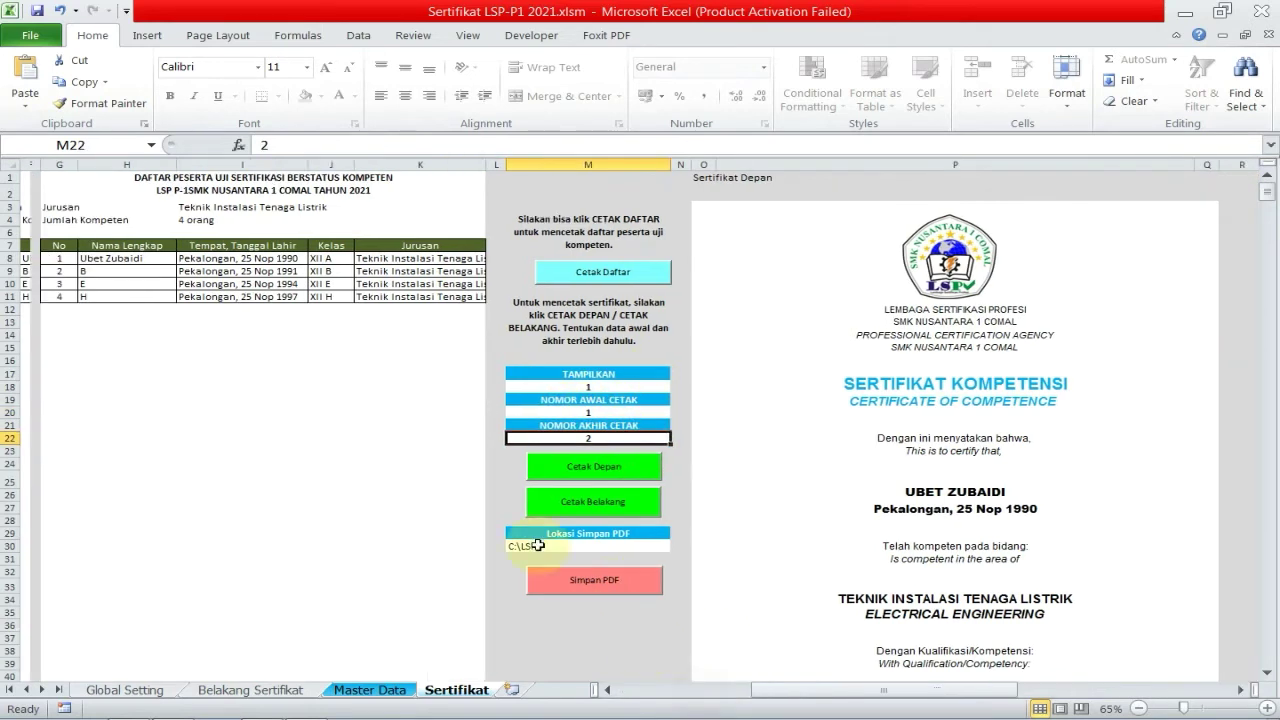
left_click(576, 410)
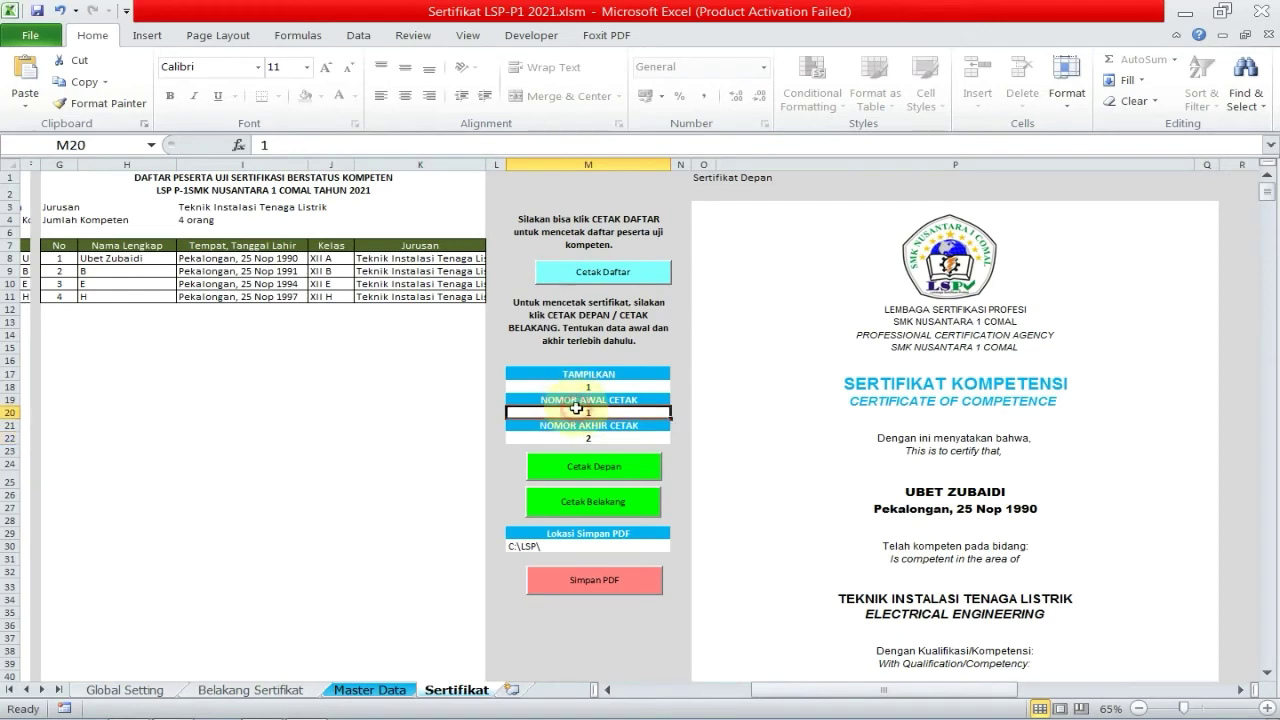
left_click(590, 438)
type("4")
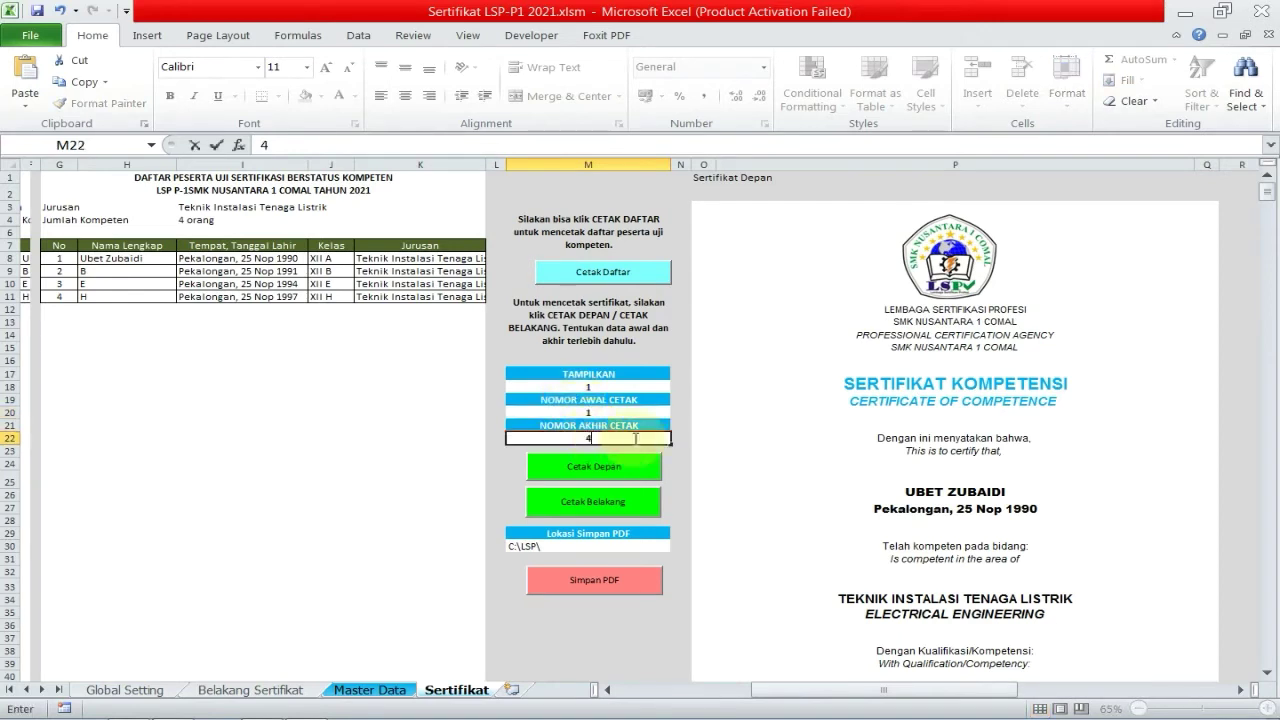
left_click(680, 442)
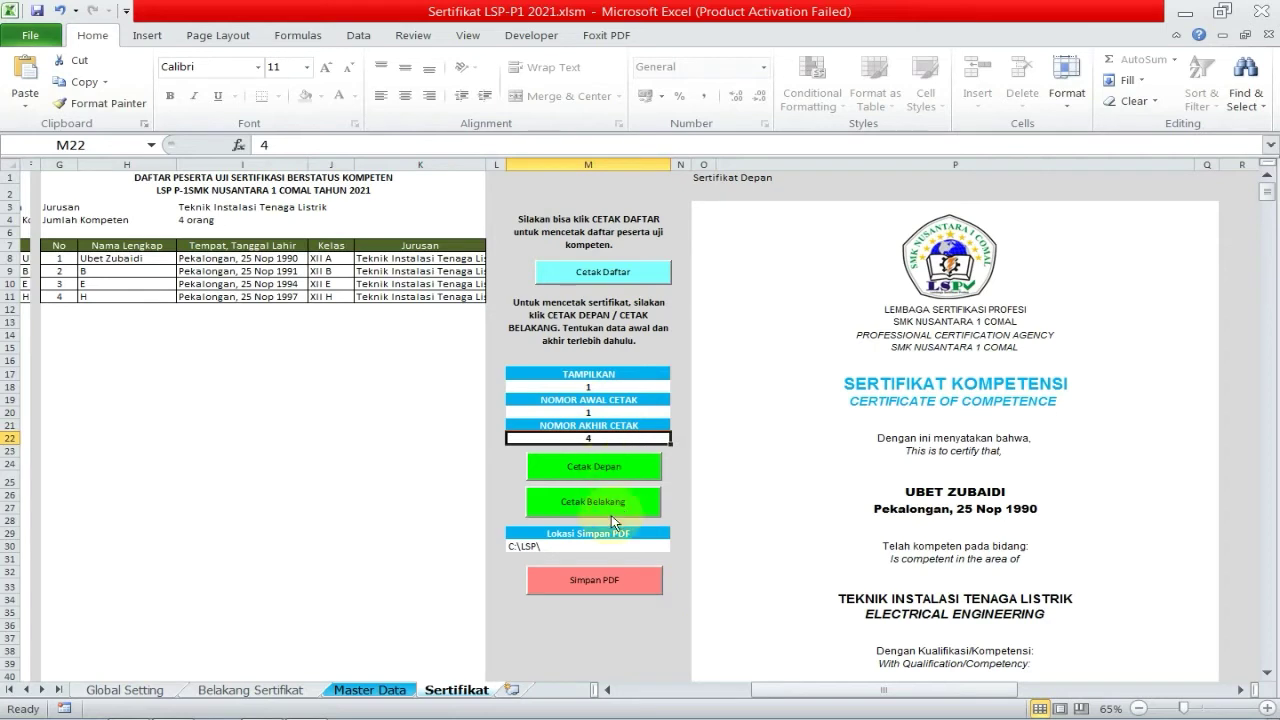
left_click(611, 513)
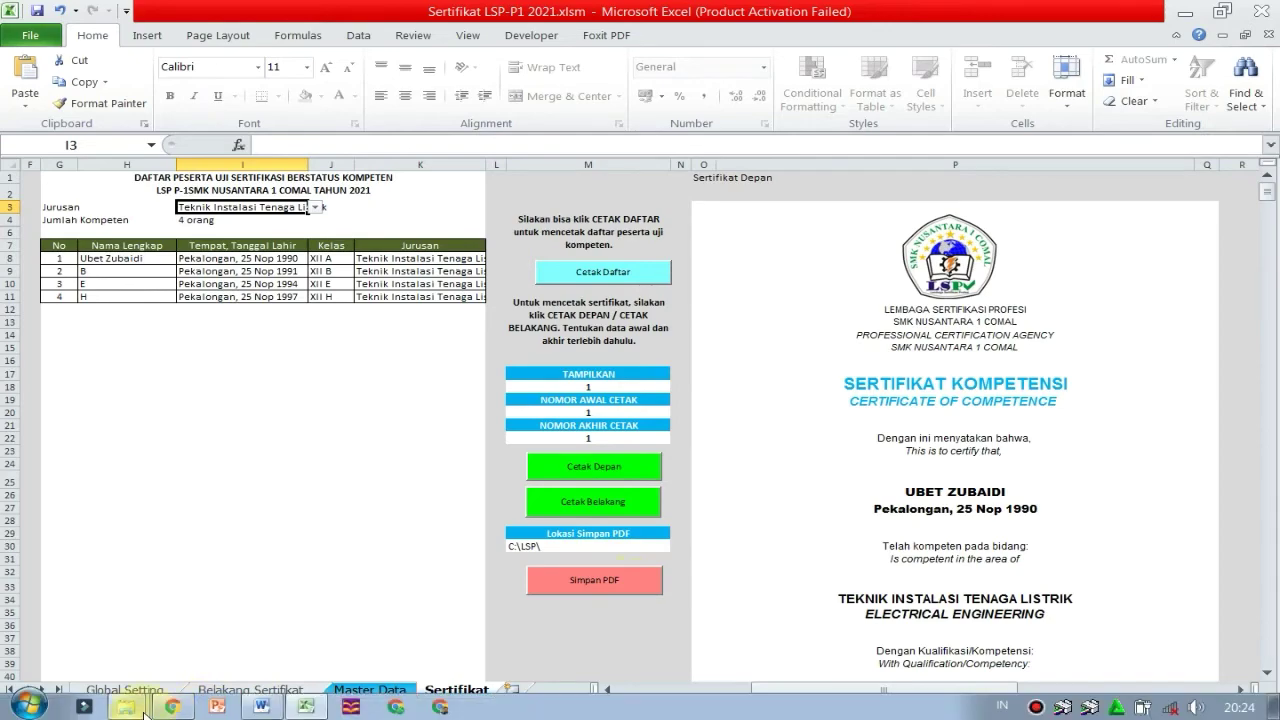
- Copy the D:\LSP\2021 path from Explorer's address bar and go back to Excel
mouse_move(126, 706)
left_click(160, 640)
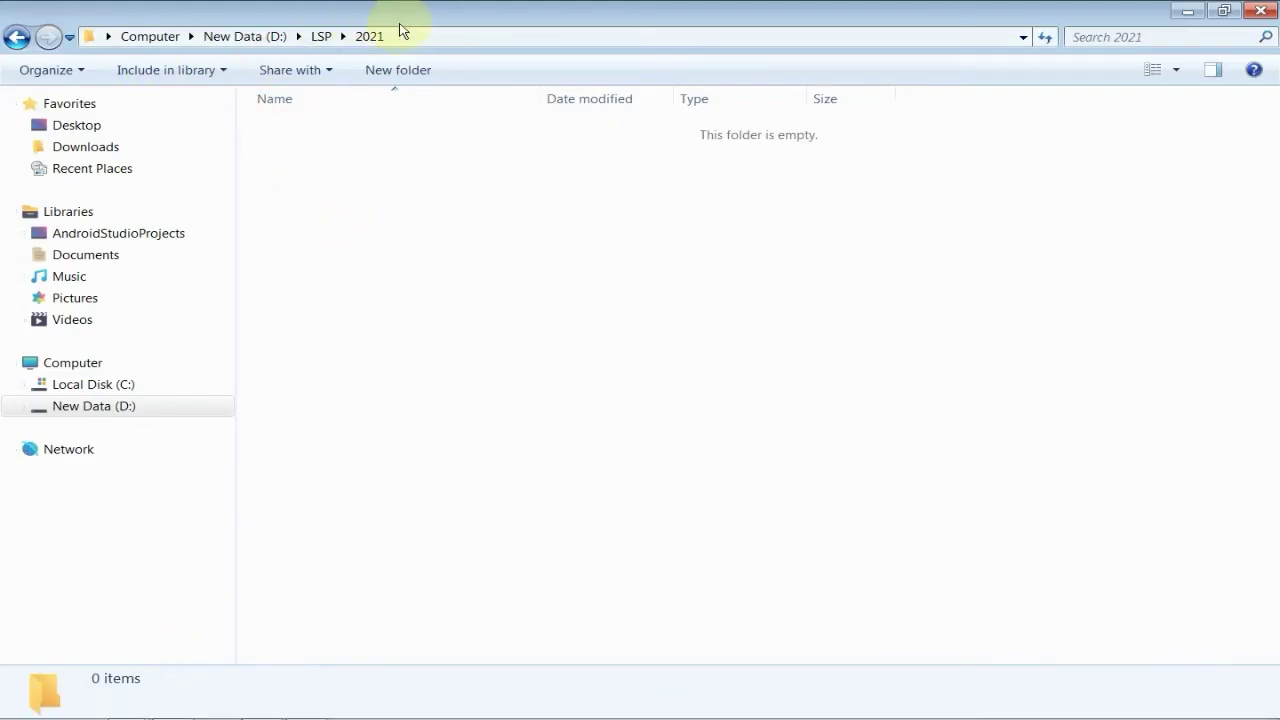
left_click(410, 37)
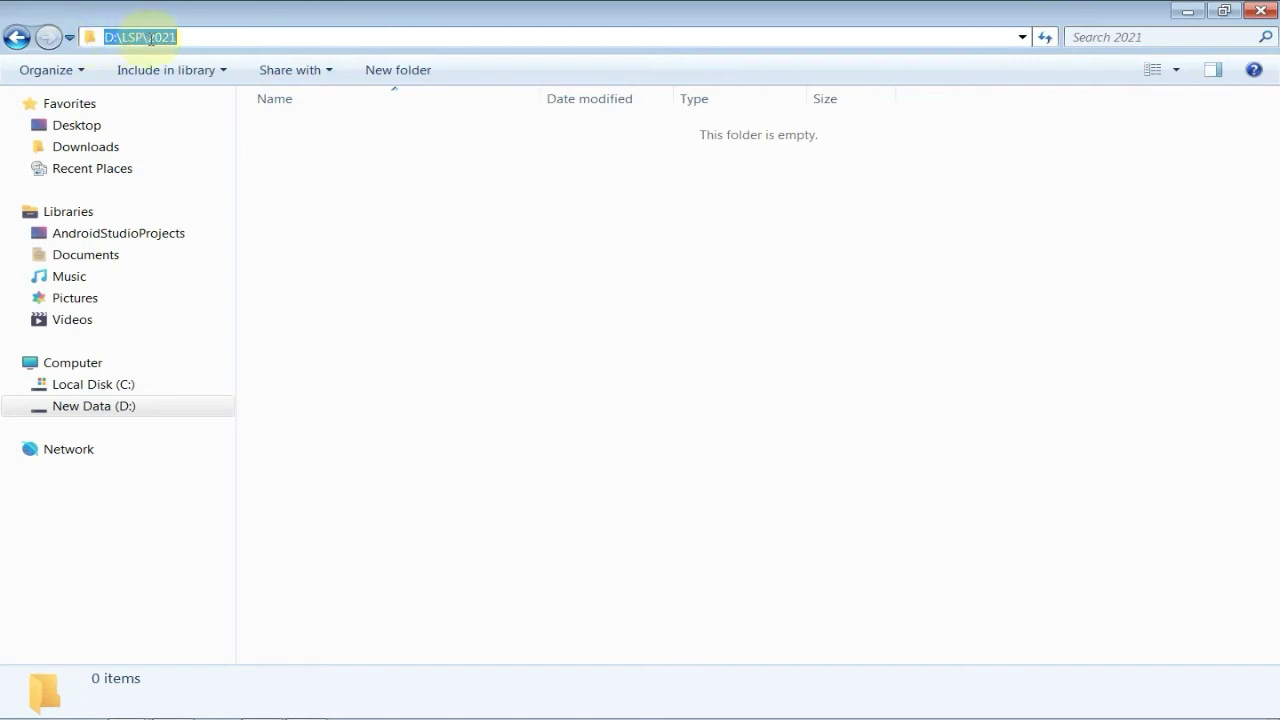
left_click(196, 38)
double_click(135, 35)
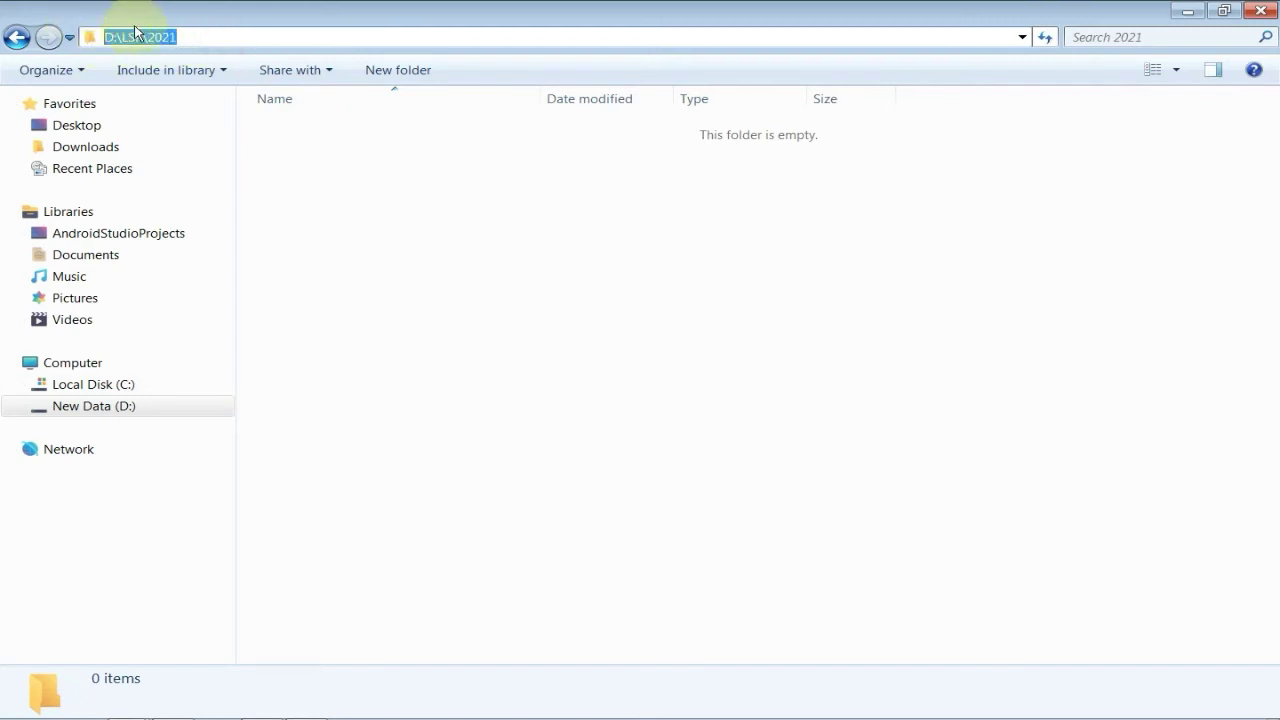
right_click(137, 28)
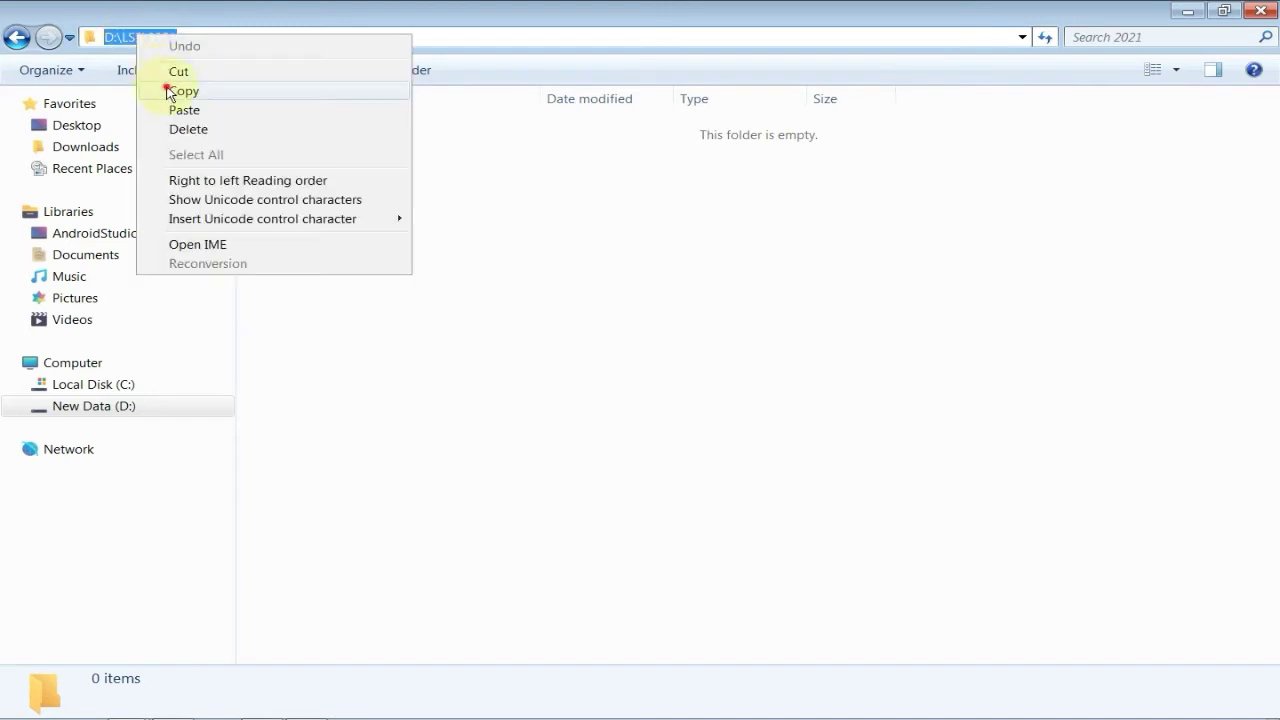
left_click(169, 92)
left_click(306, 703)
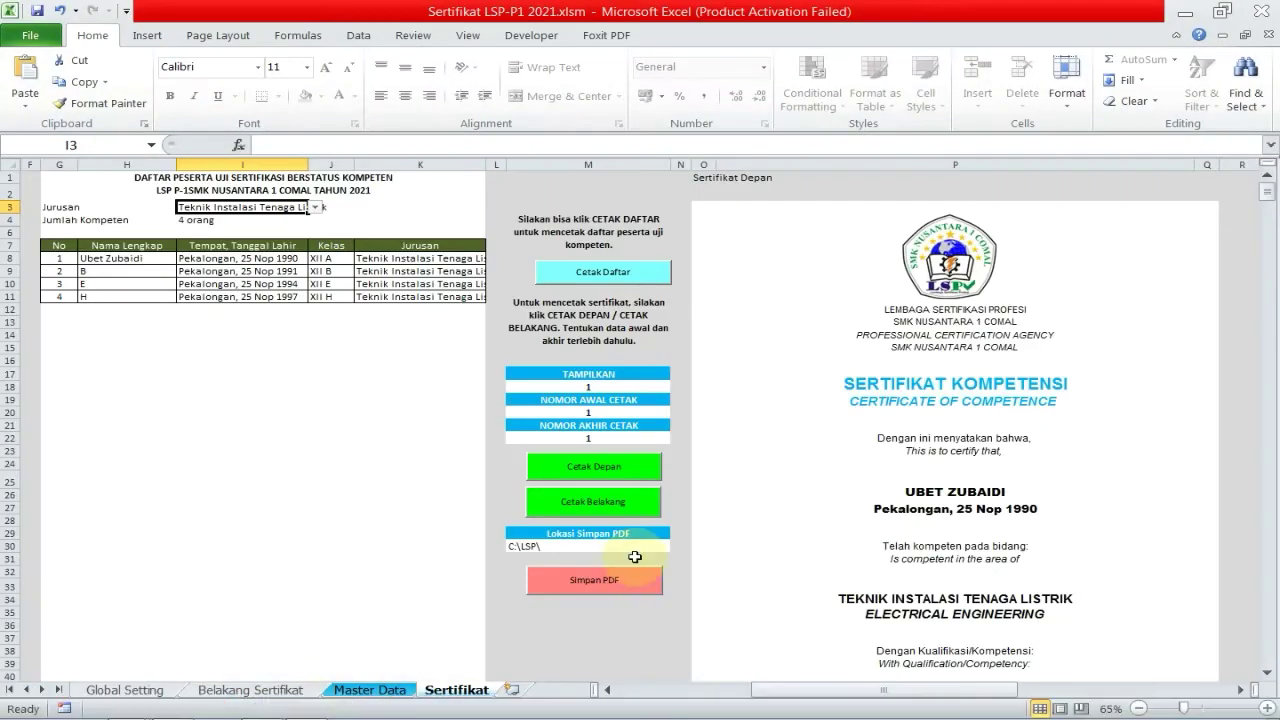
- Paste D:\LSP\2021 into the Lokasi Simpan PDF cell M30 and add a trailing backslash
left_click(630, 545)
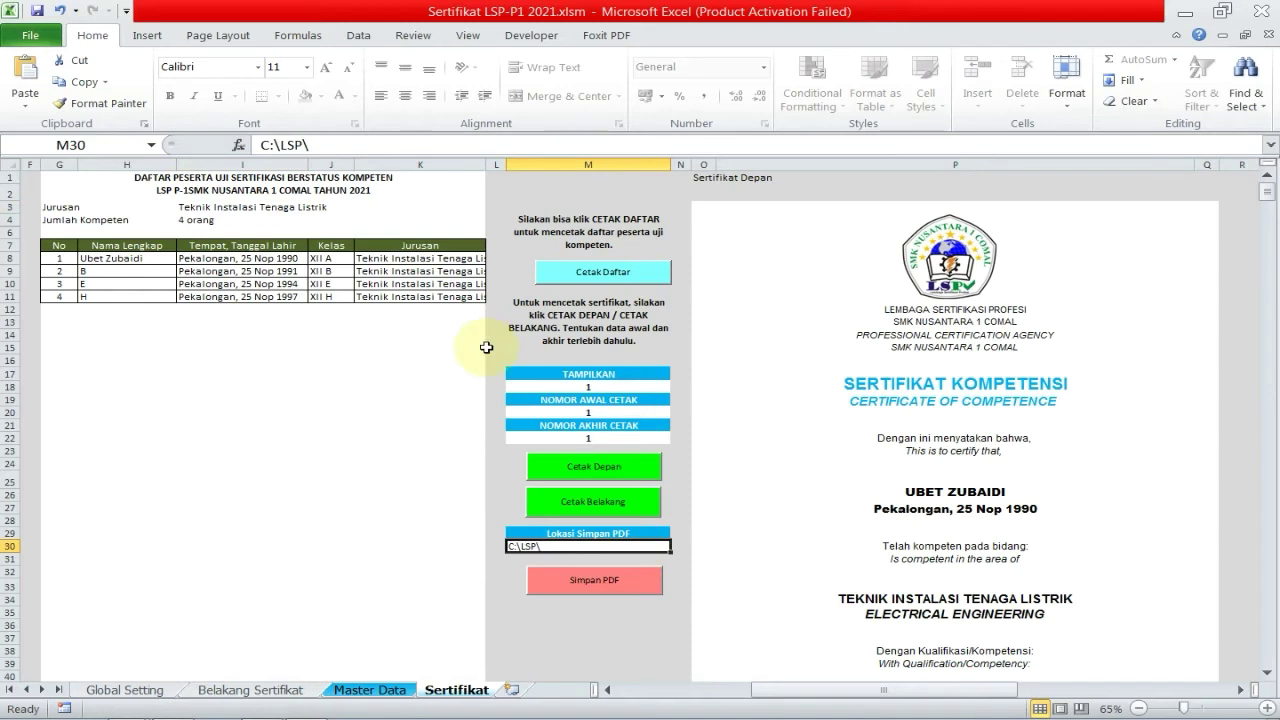
right_click(668, 549)
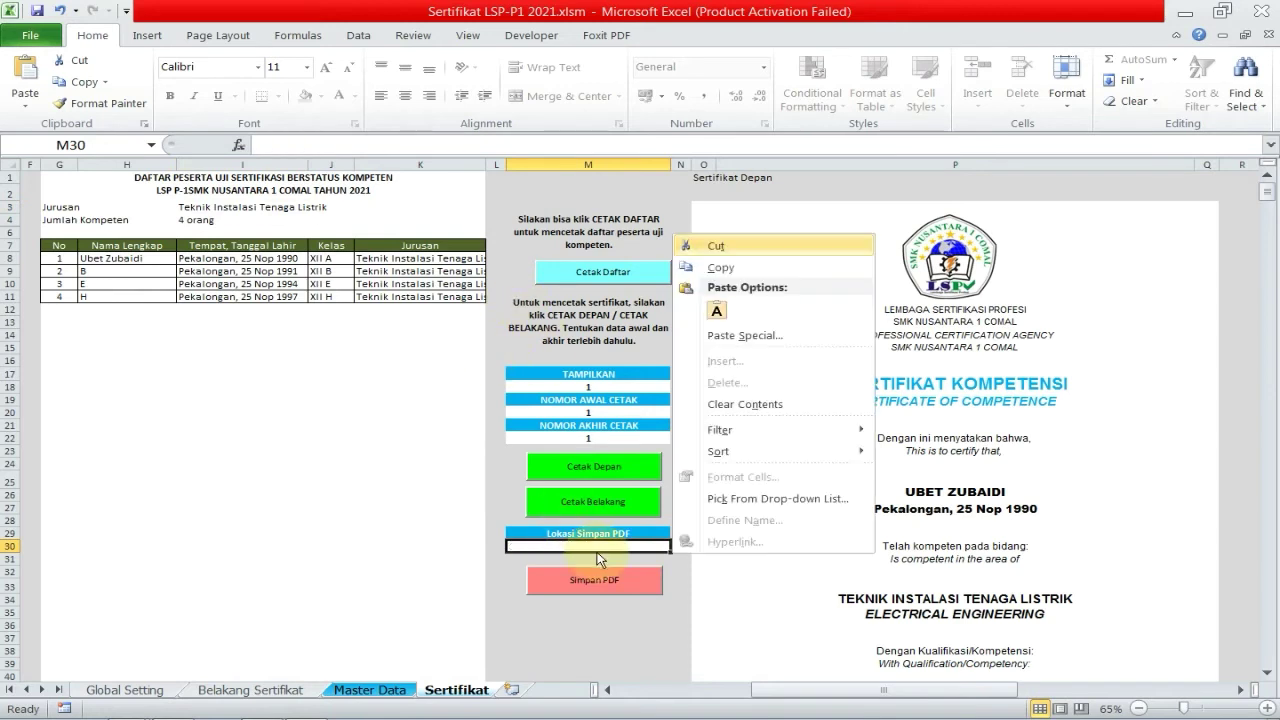
left_click(716, 314)
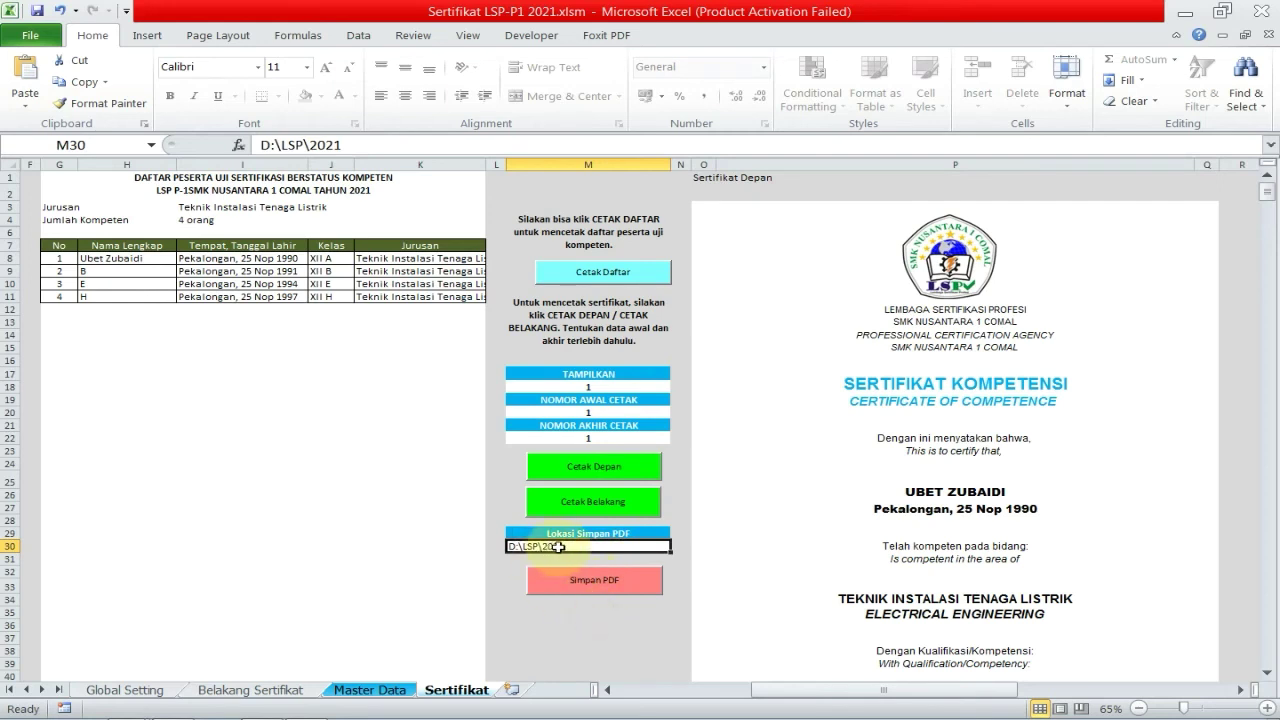
left_click(349, 145)
type("\\")
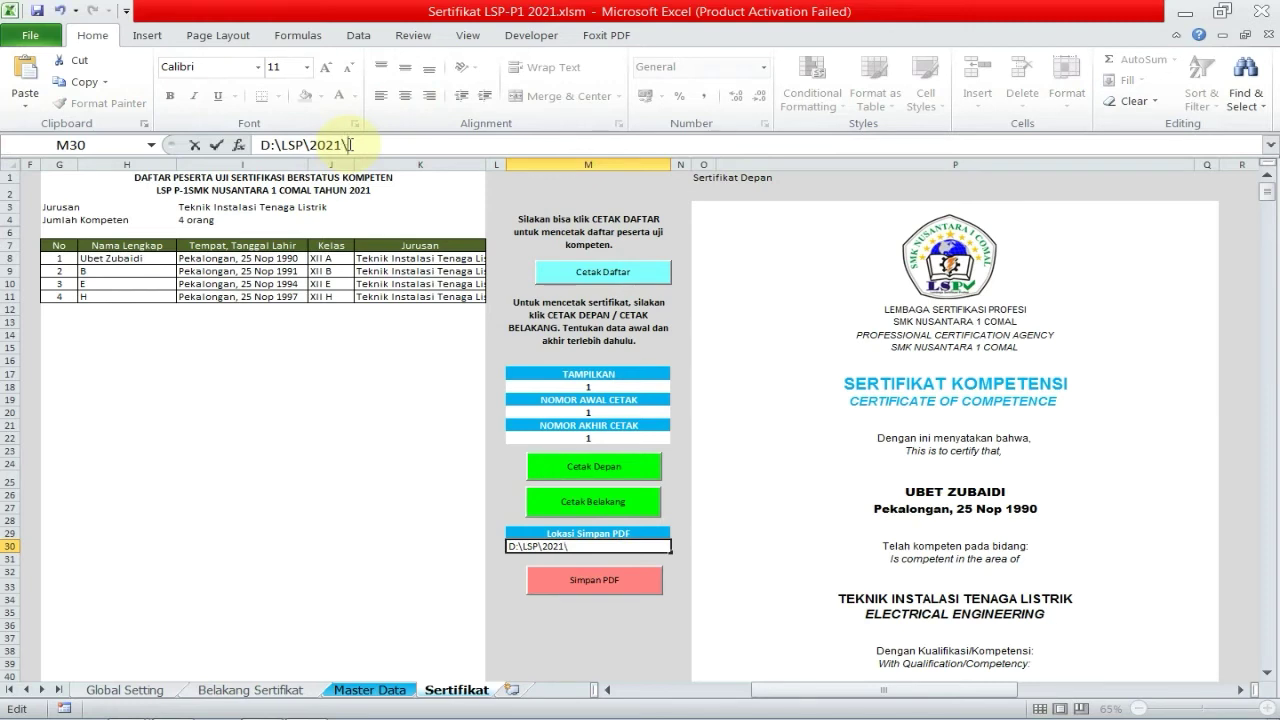
key("Return")
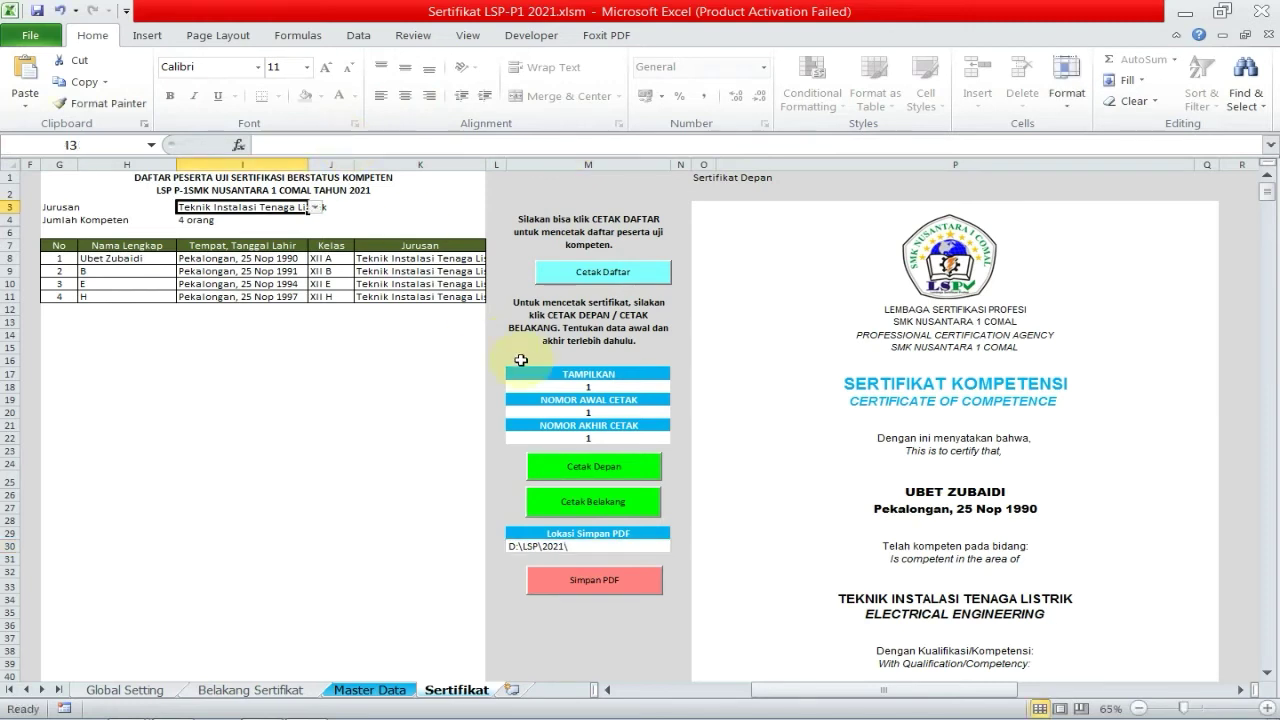
left_click(582, 547)
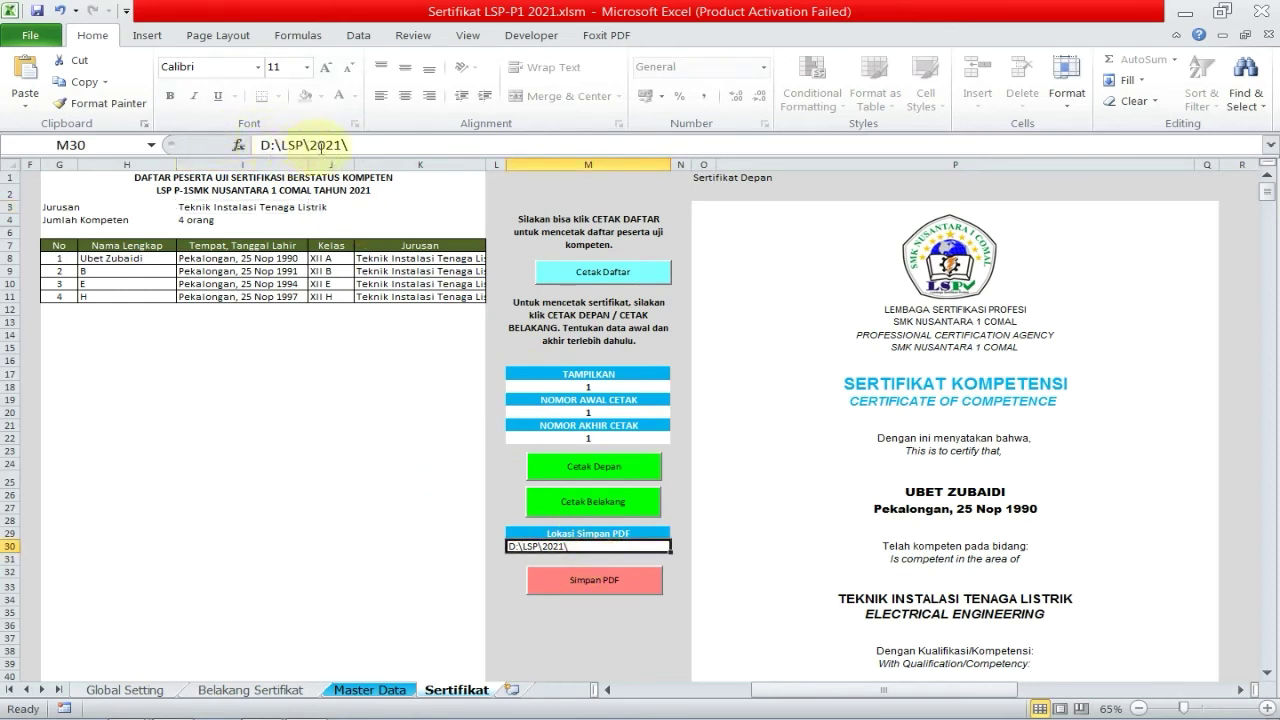
left_click(377, 146)
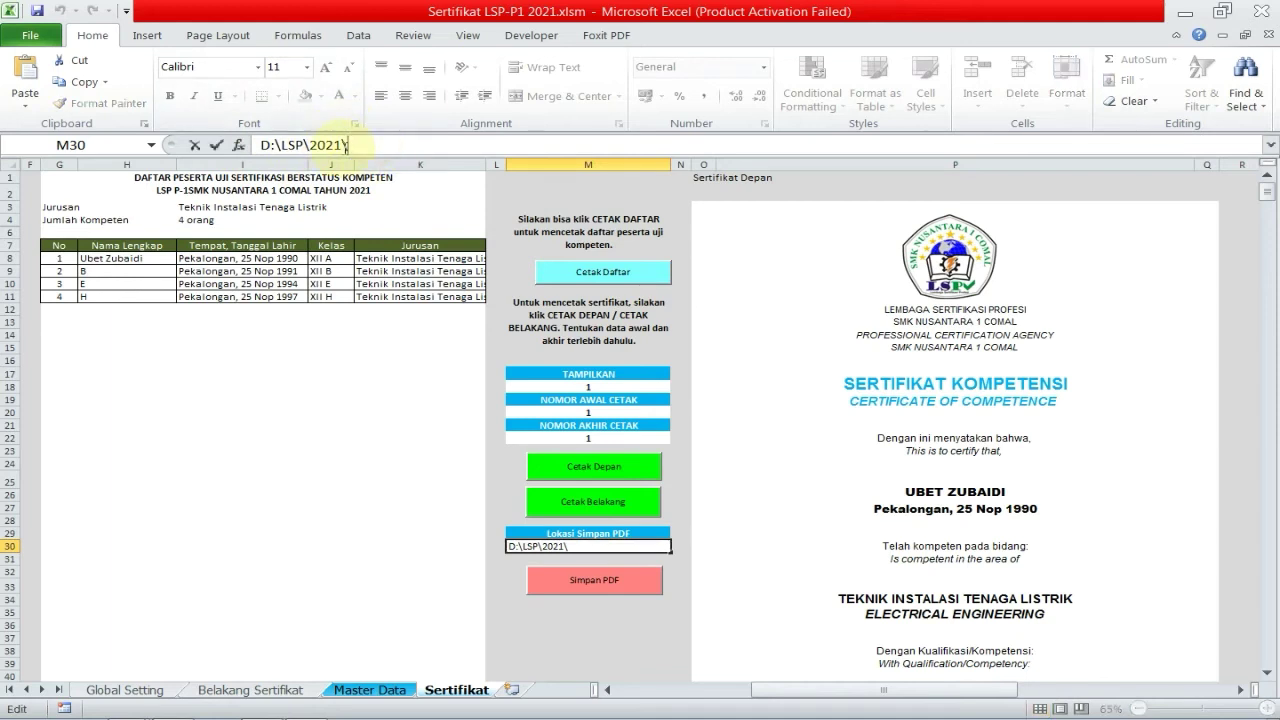
key("alt+Tab")
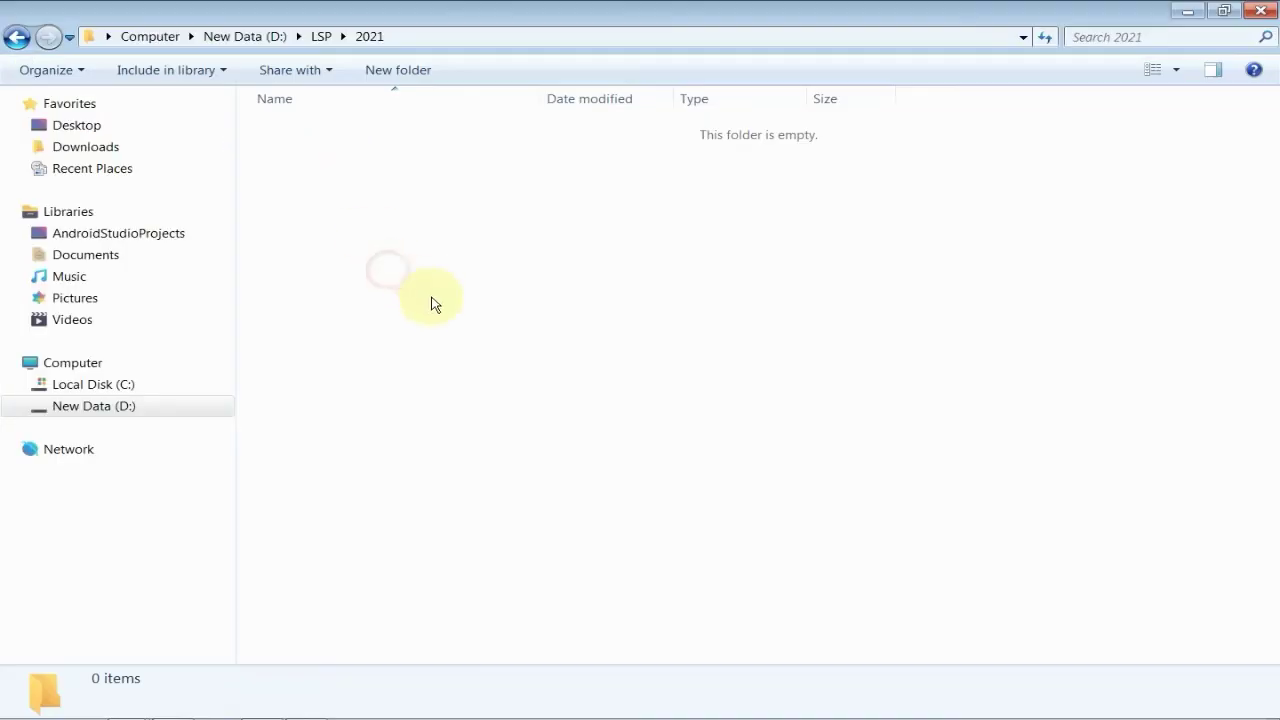
key("alt+Tab")
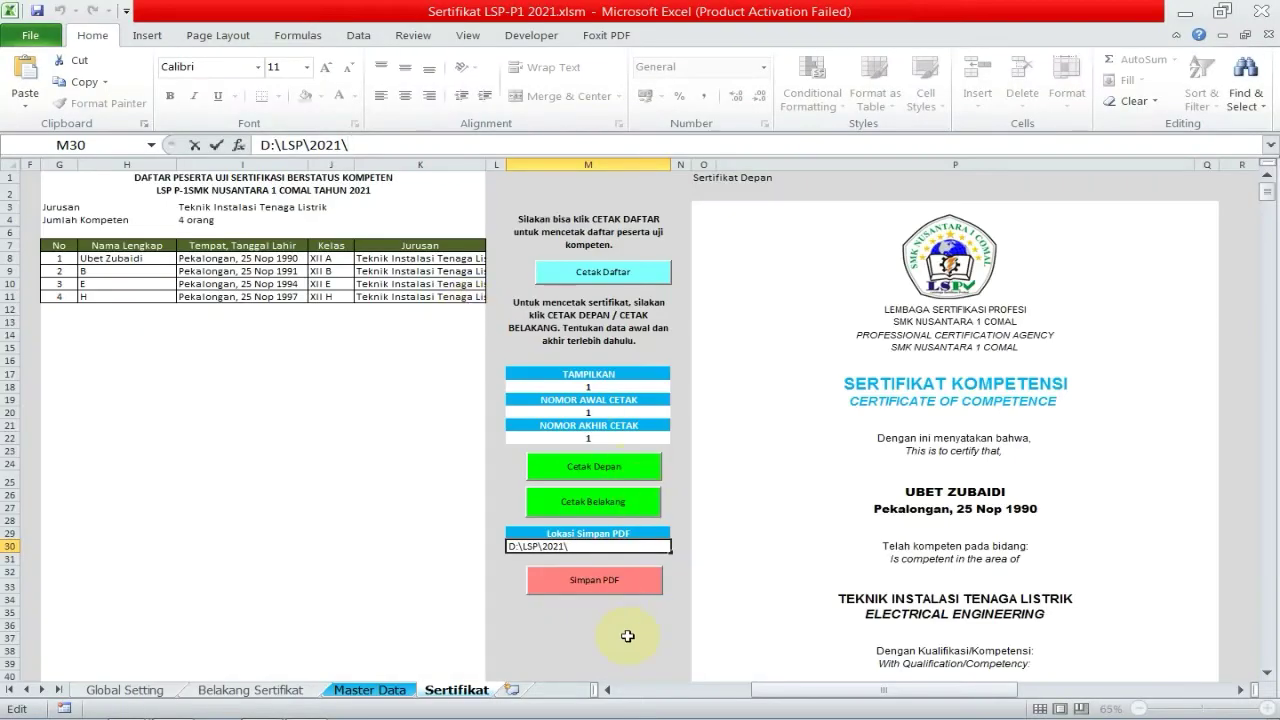
key("Return")
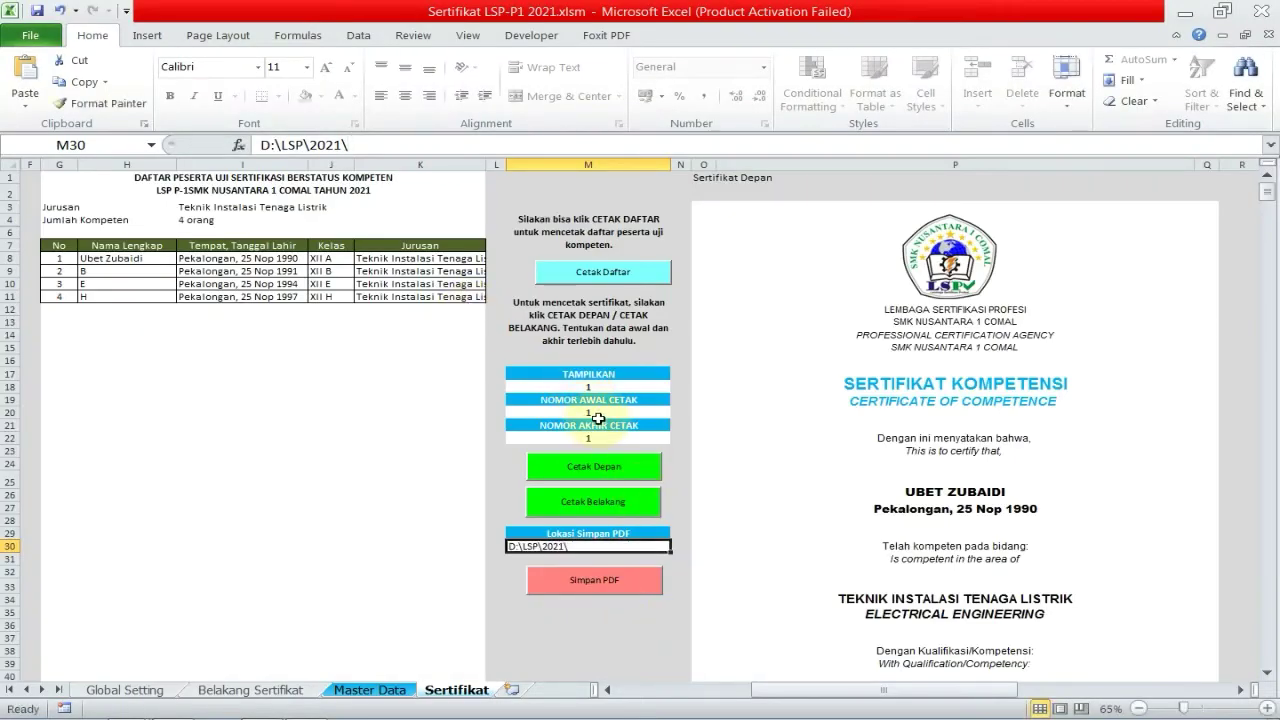
- Set the last print number to 4 and run Simpan PDF to export certificates 1–4
left_click(603, 415)
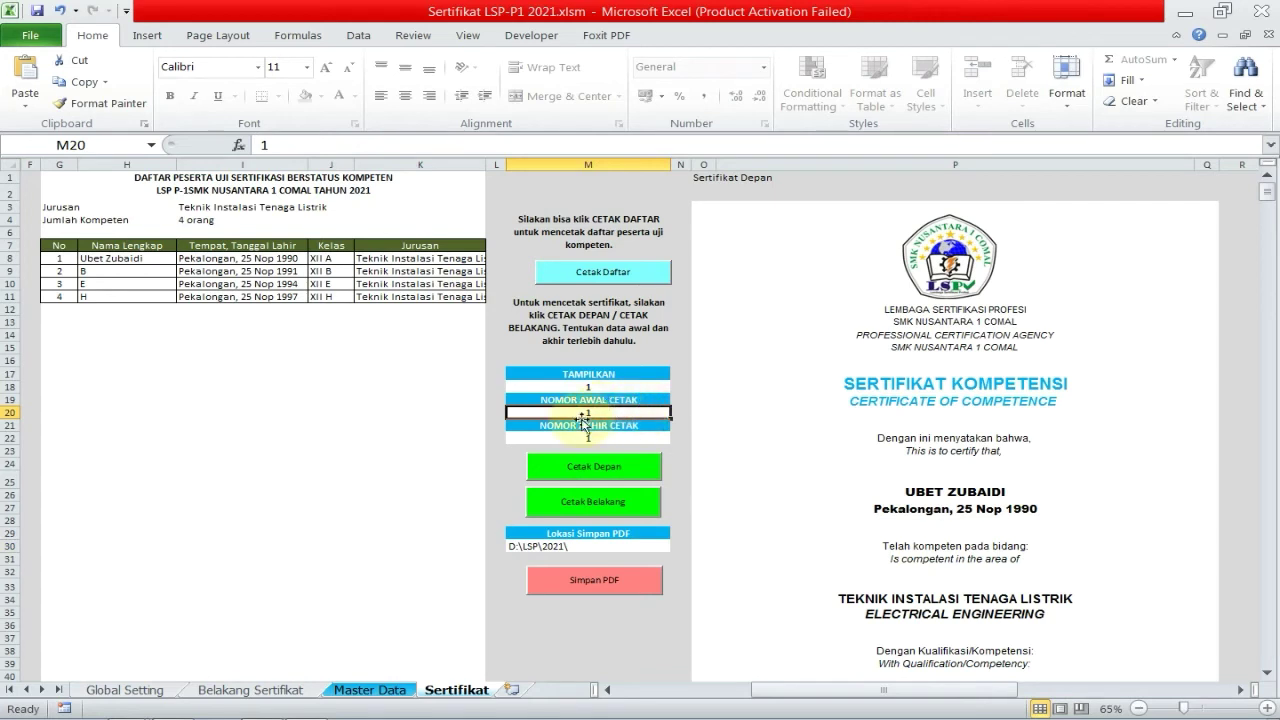
left_click(611, 438)
type("4")
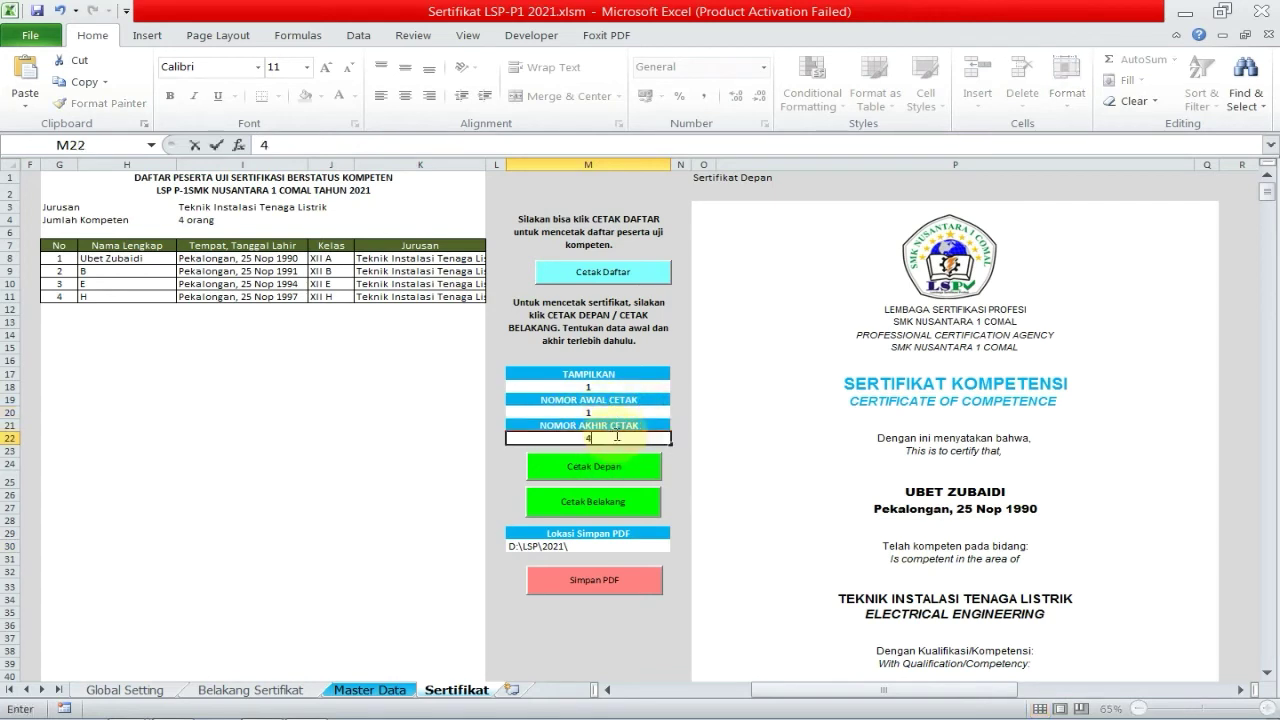
left_click(640, 410)
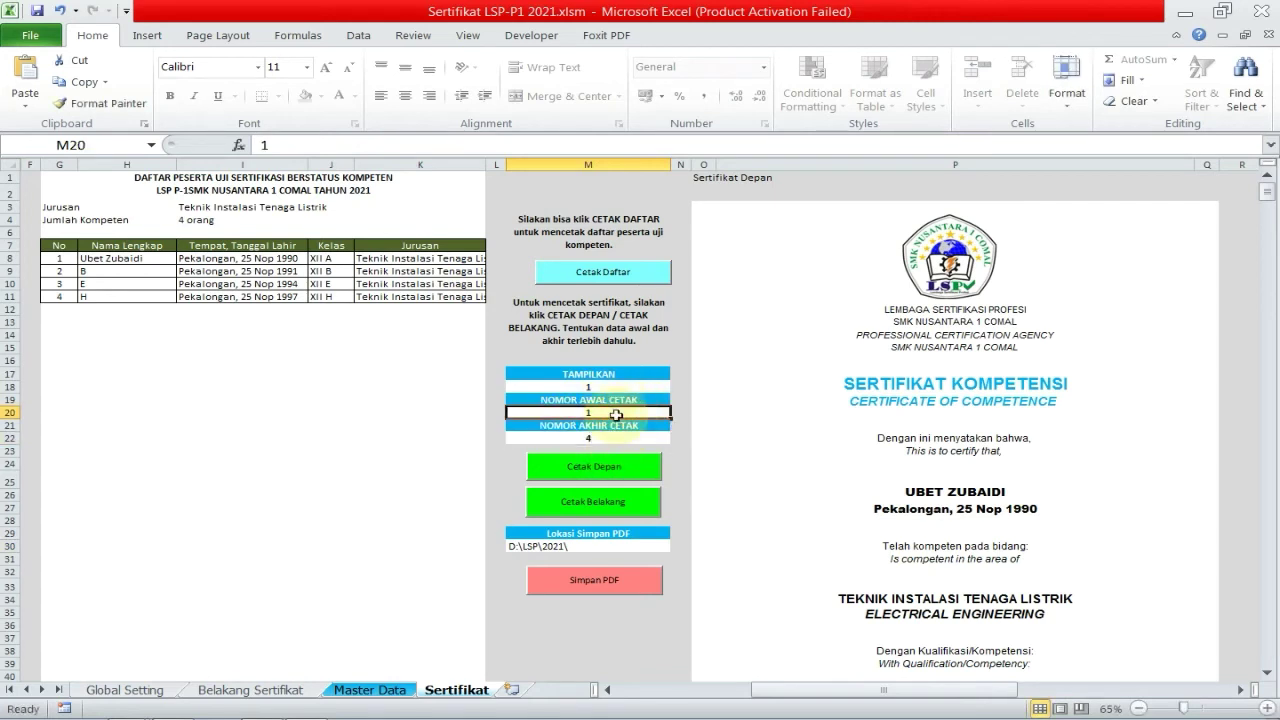
left_click(603, 587)
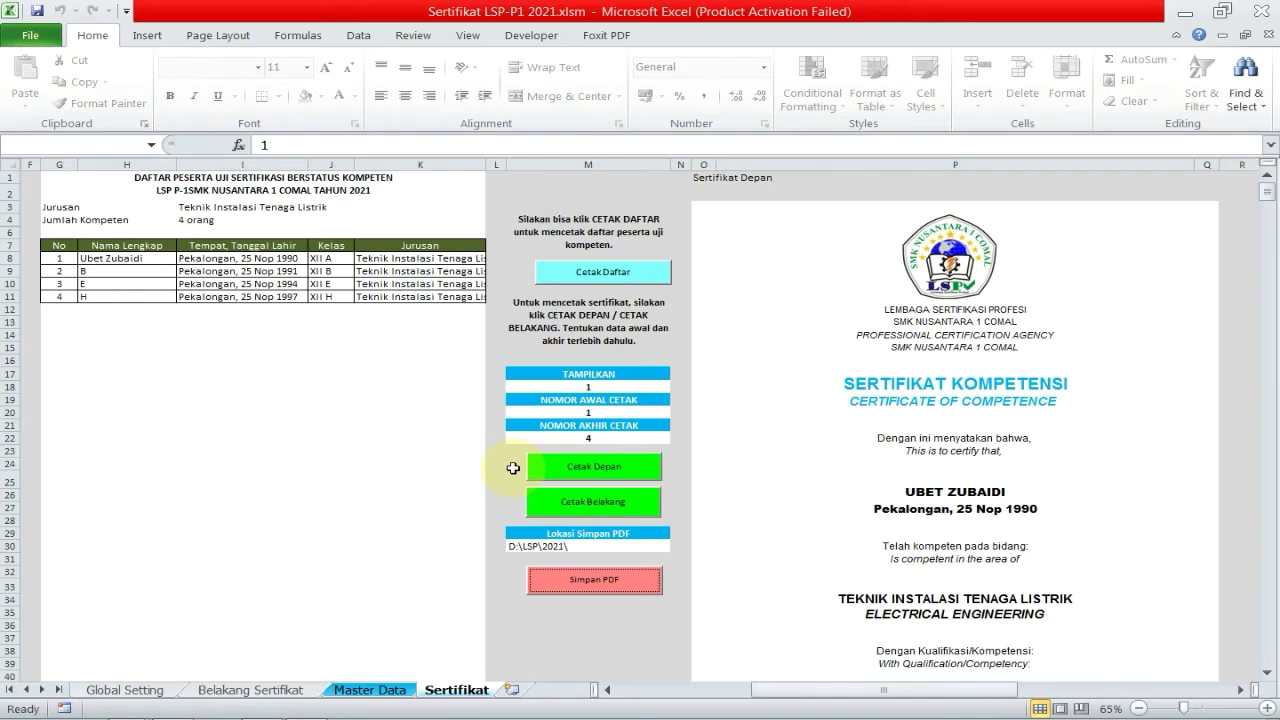
key("alt+Tab")
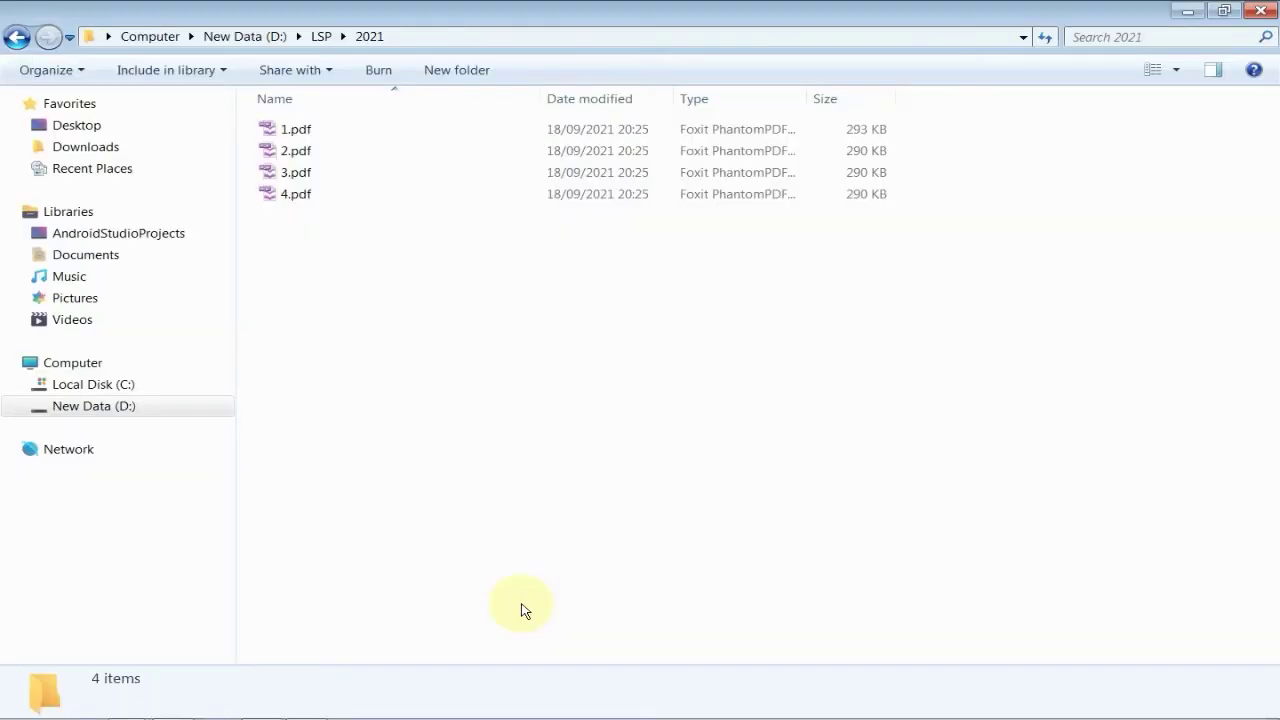
- Open 1.pdf from the D:\LSP\2021 folder in Foxit PhantomPDF
left_click(400, 129)
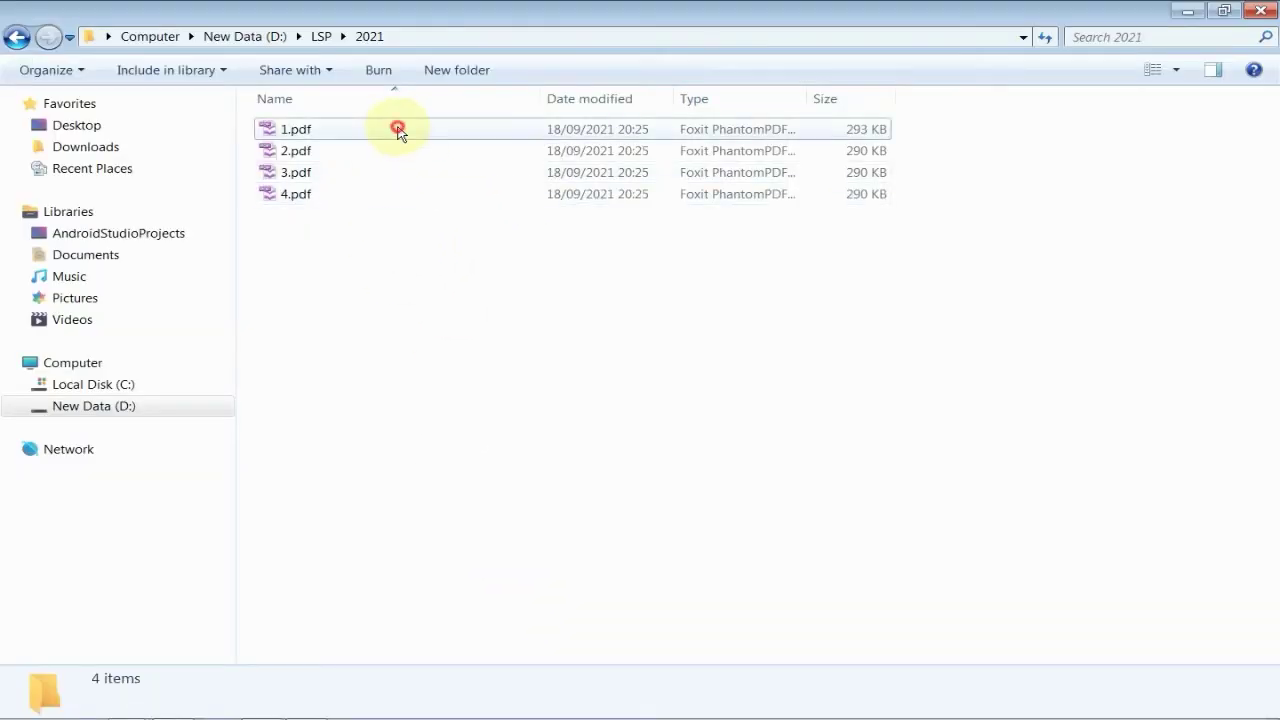
left_click(395, 153)
left_click(395, 193)
left_click(423, 249)
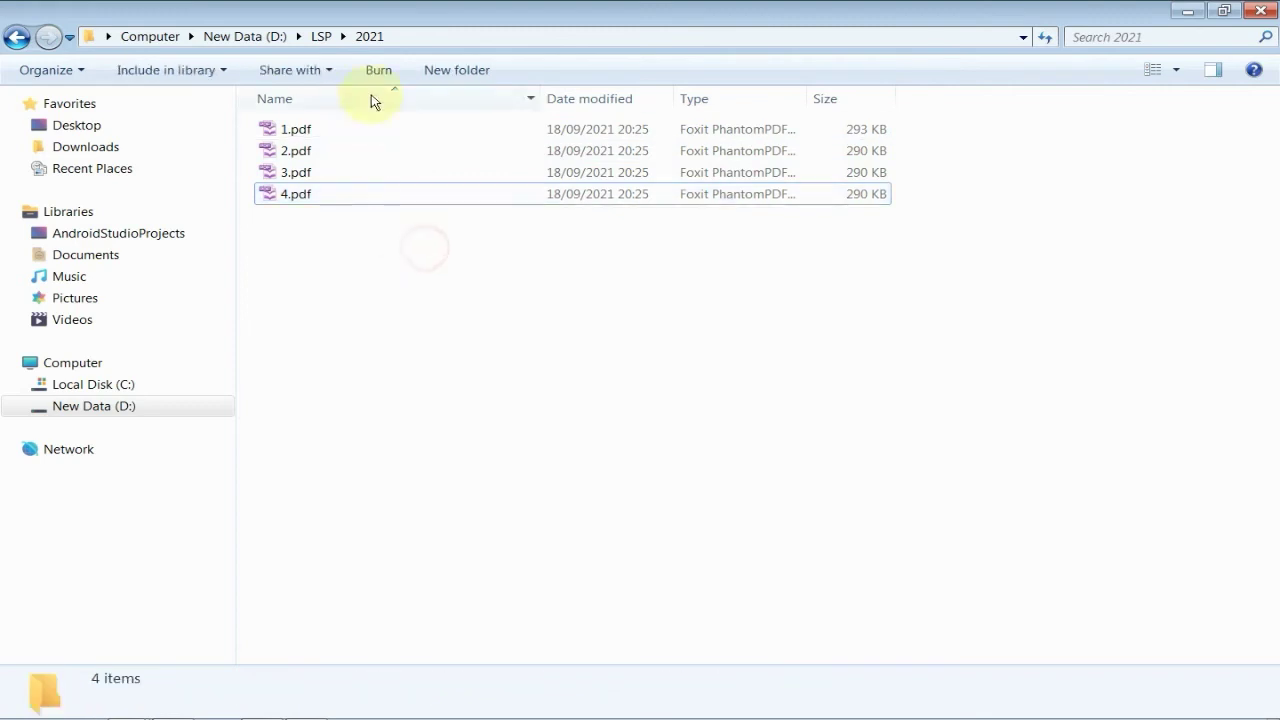
double_click(408, 129)
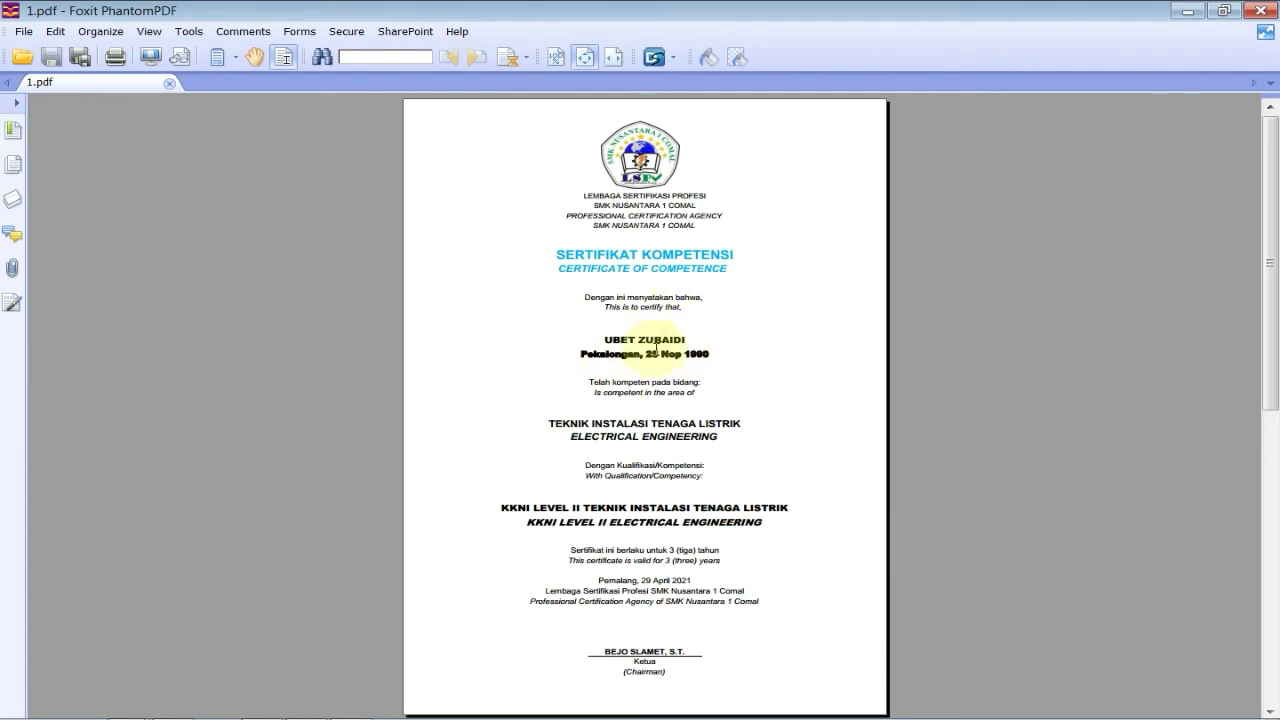
- Check 1.pdf's competency page, close it, and open 2.pdf
left_click_drag(1271, 290, 1258, 642)
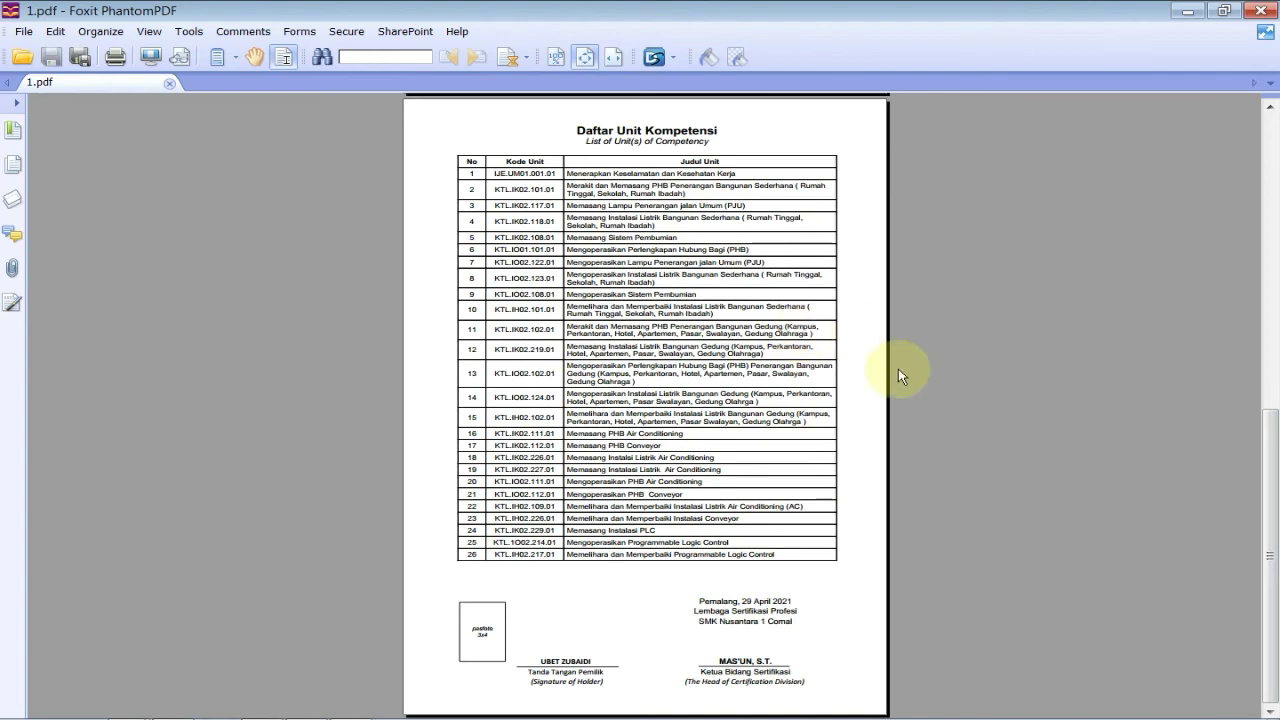
key("alt+F4")
key("alt+Tab")
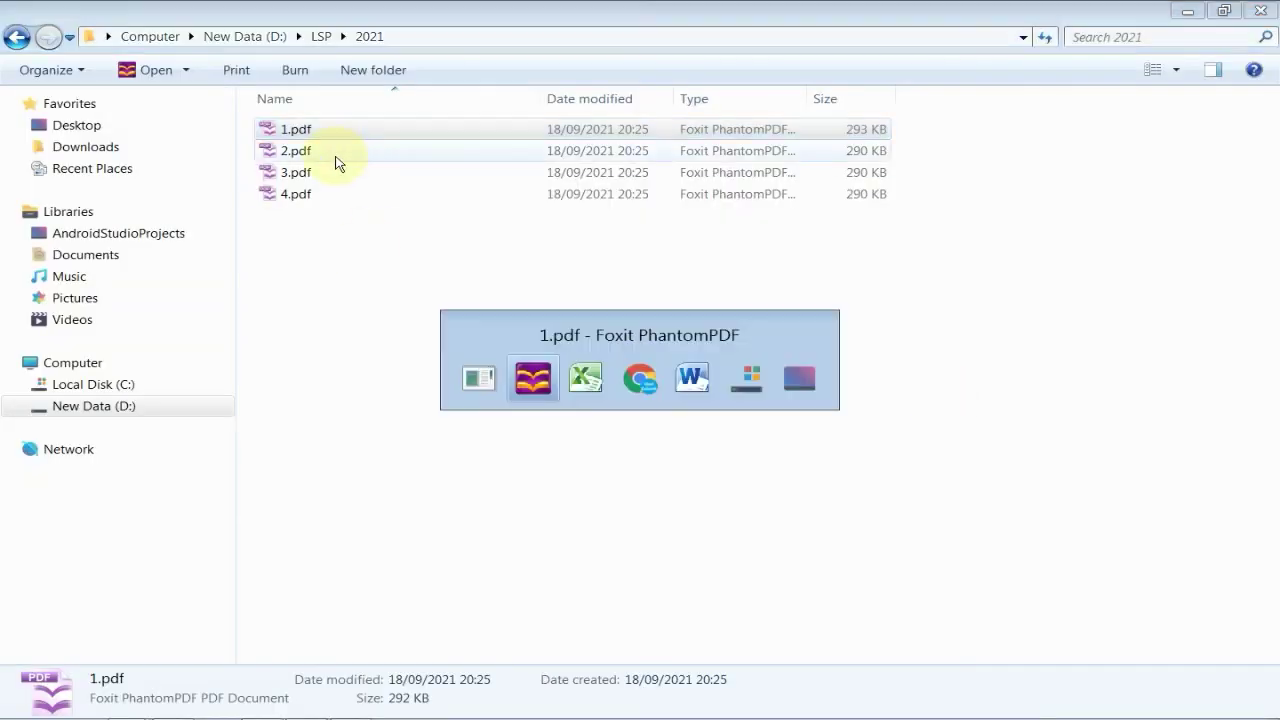
key("alt+Tab")
key("alt+Tab")
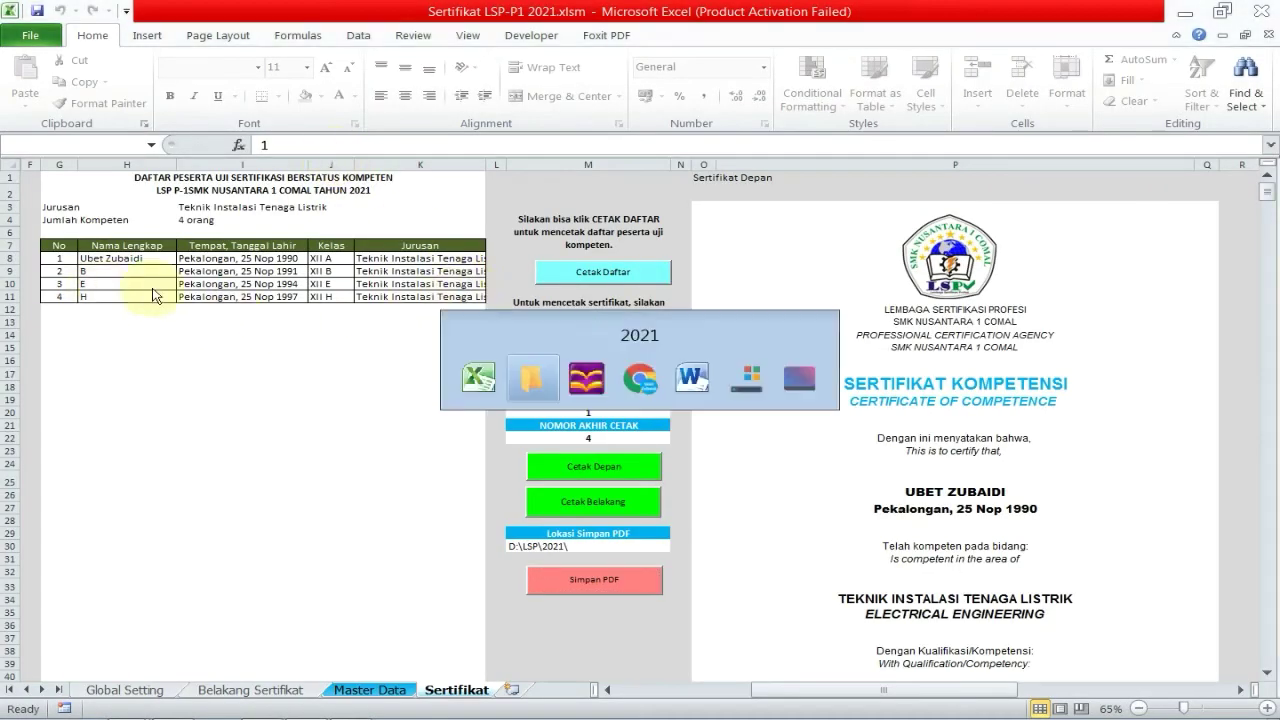
left_click(485, 158, "shift")
key("Return")
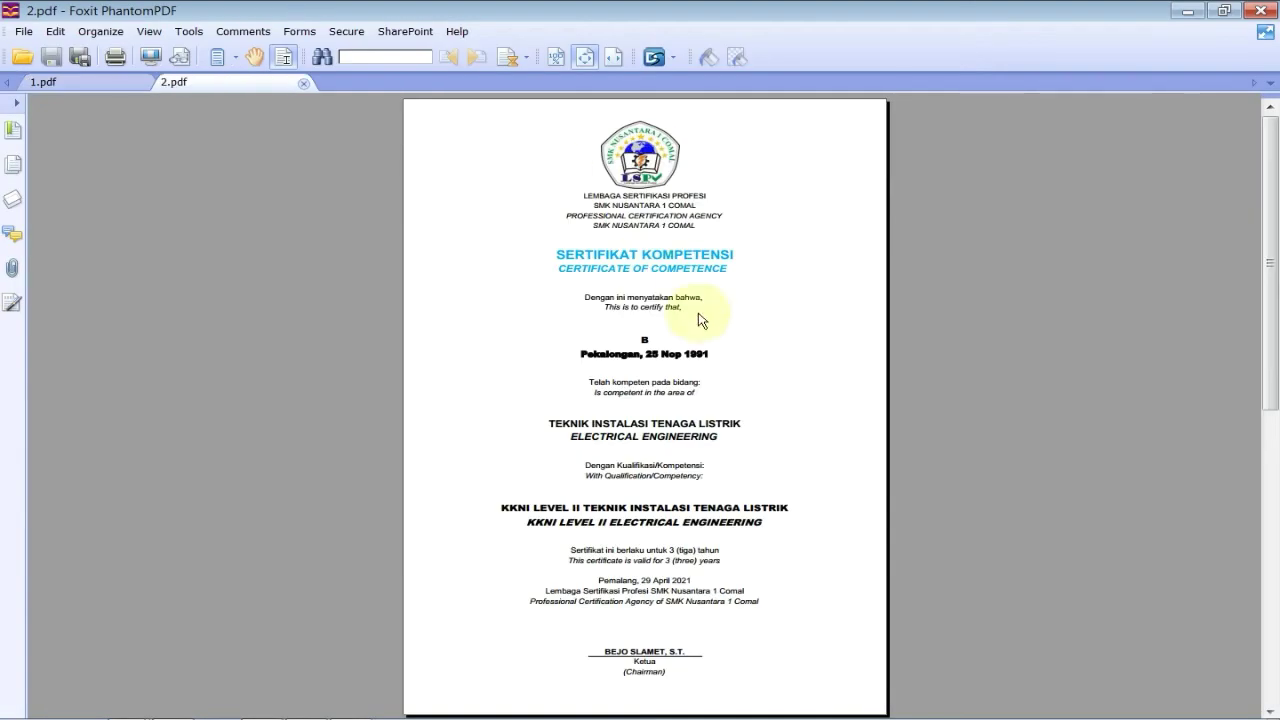
- Check the second pages of 2.pdf and 3.pdf, then return to Excel
left_click_drag(1271, 337, 1195, 605)
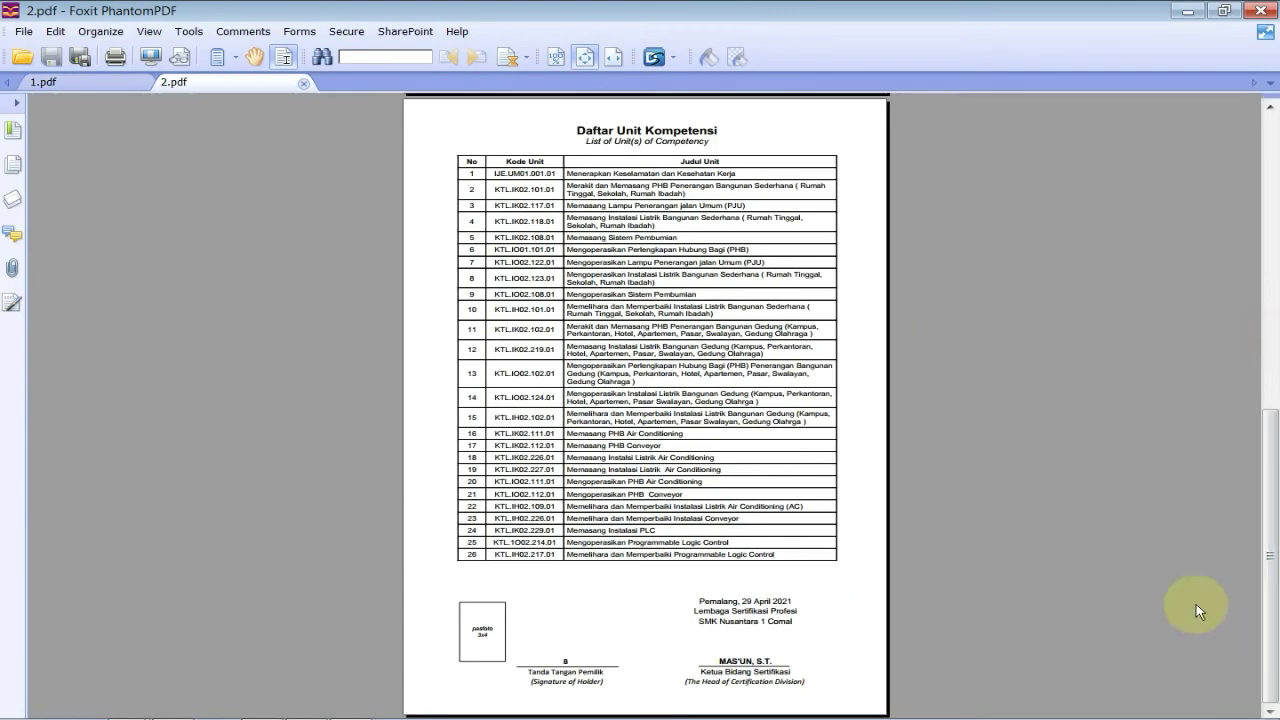
key("alt+Tab")
double_click(380, 172)
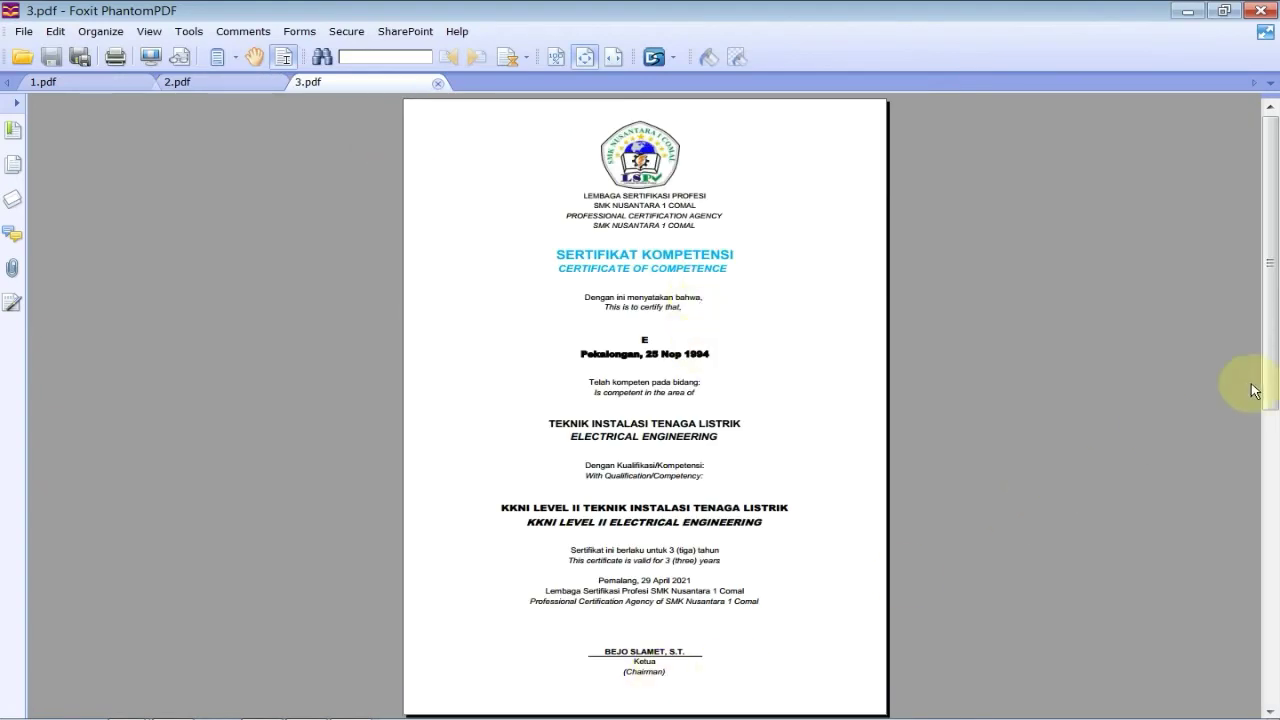
left_click_drag(1268, 380, 1172, 632)
key("alt+Tab")
key("Tab")
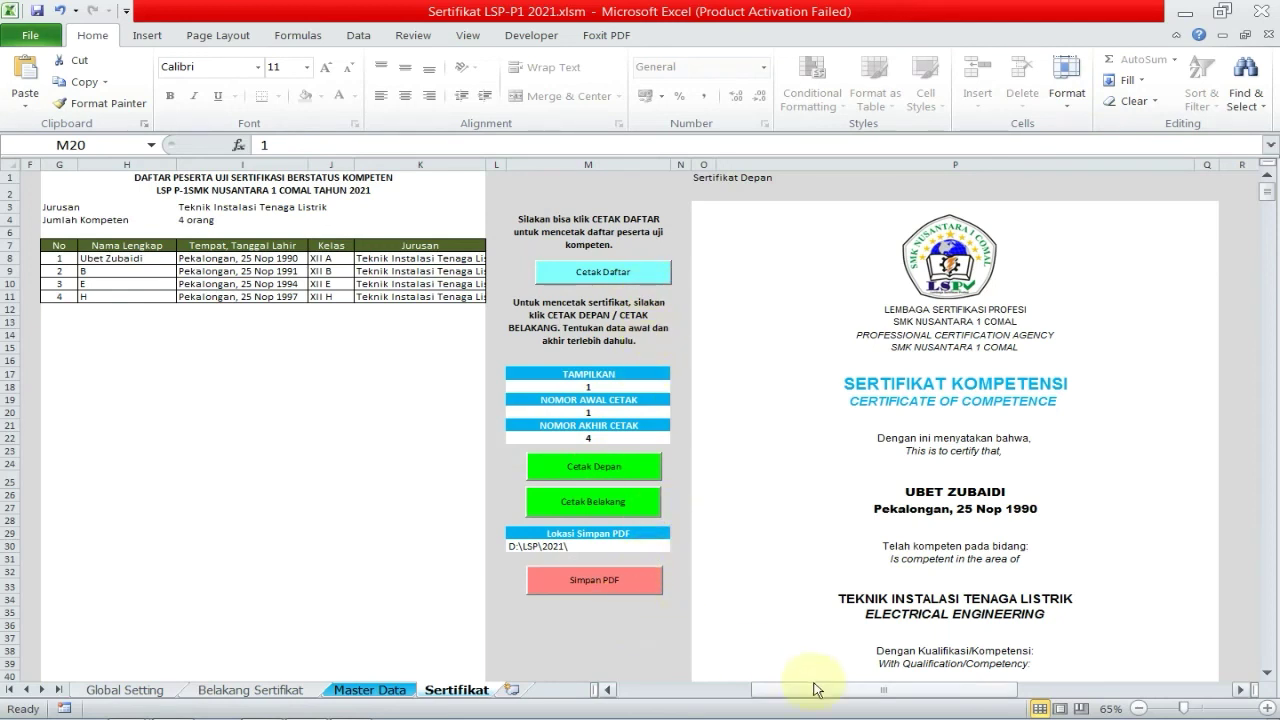
- Scroll the Sertifikat sheet back left, then view the Jurusan table on Global Setting
left_click_drag(814, 690, 930, 708)
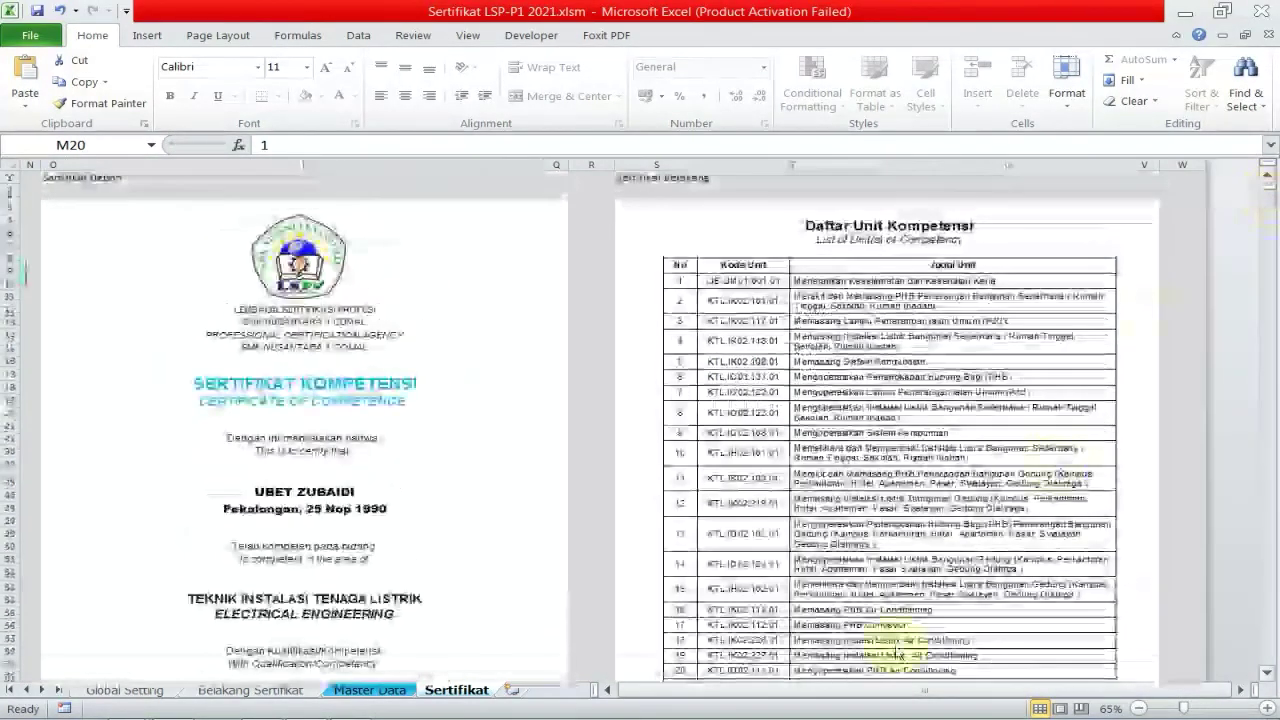
left_click(718, 692)
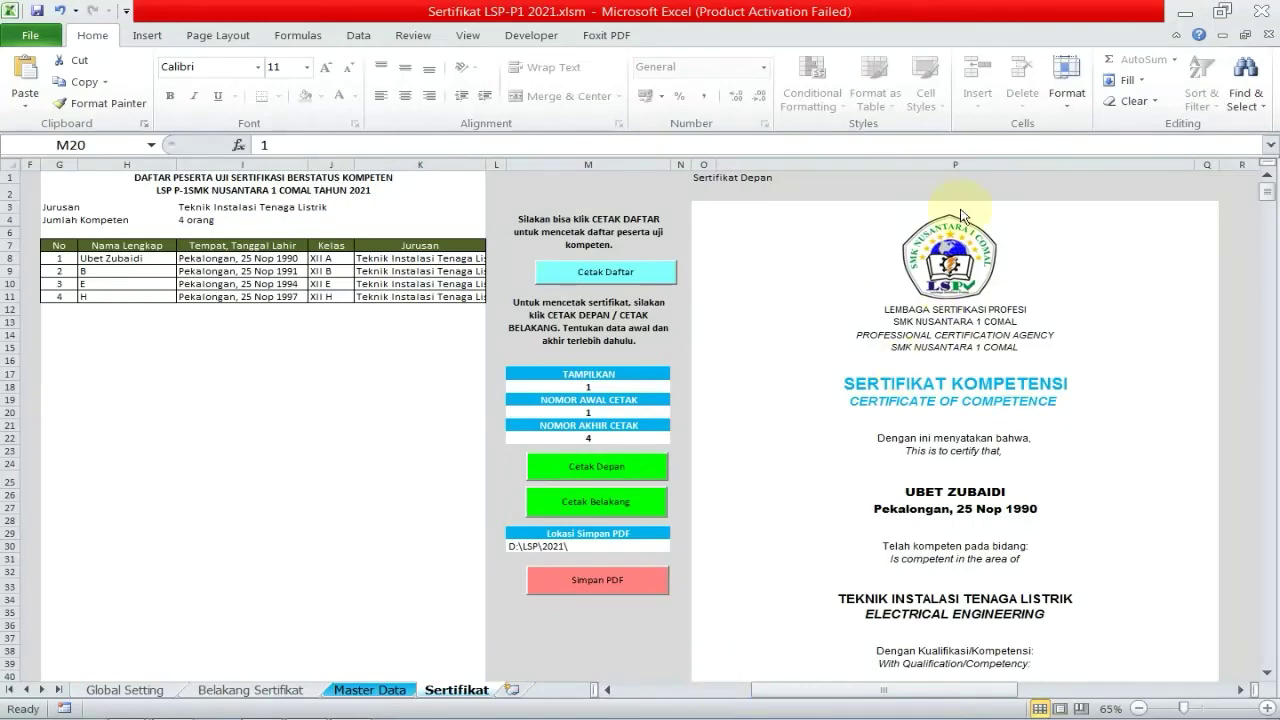
left_click(158, 692)
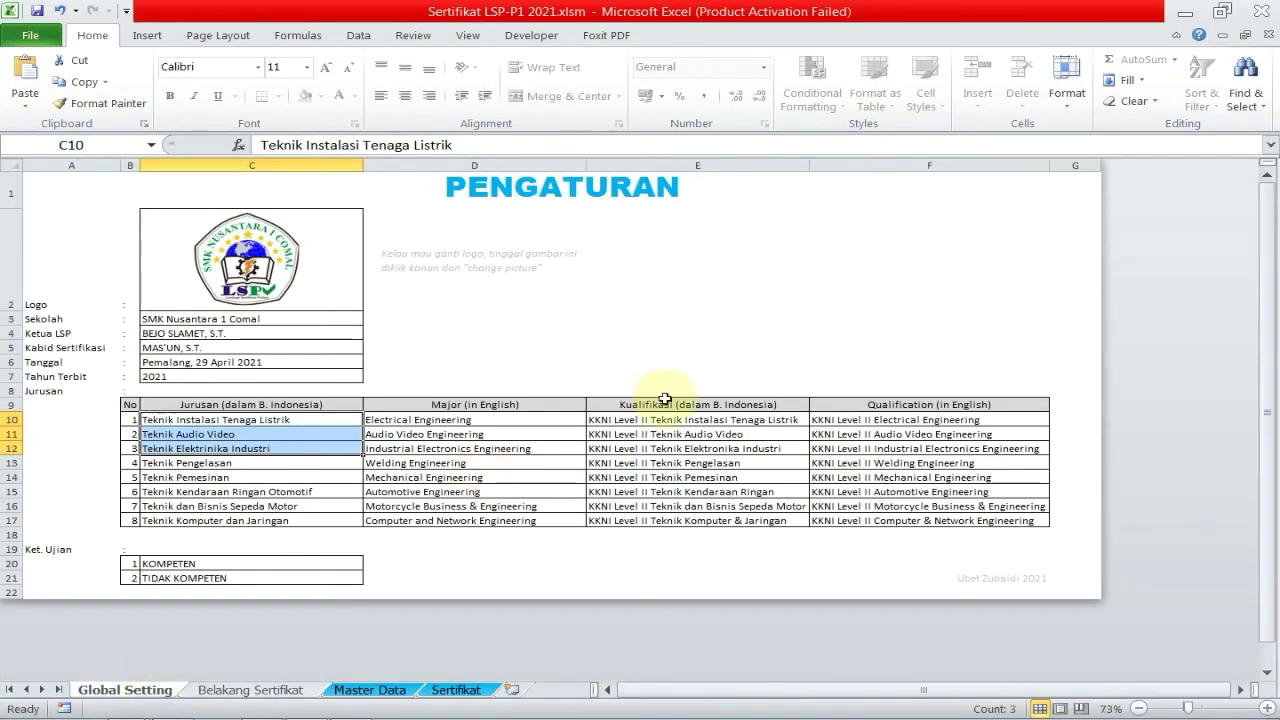
left_click(500, 448)
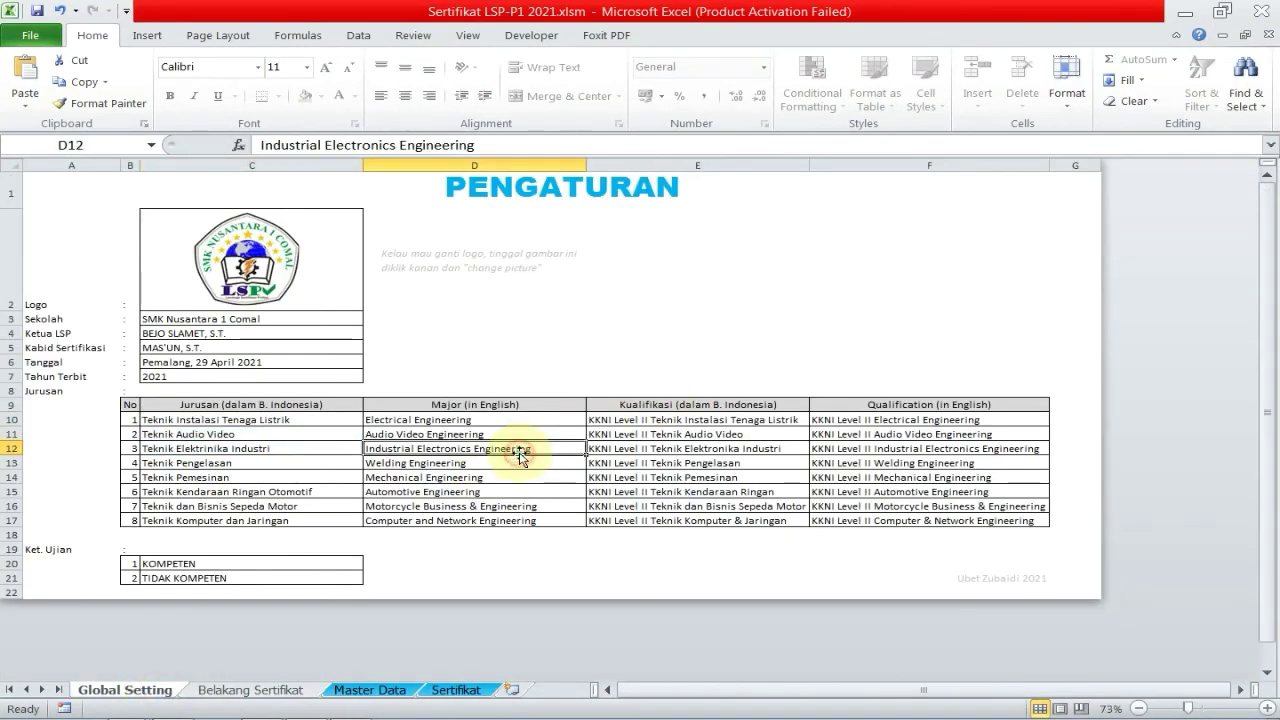
left_click(313, 420)
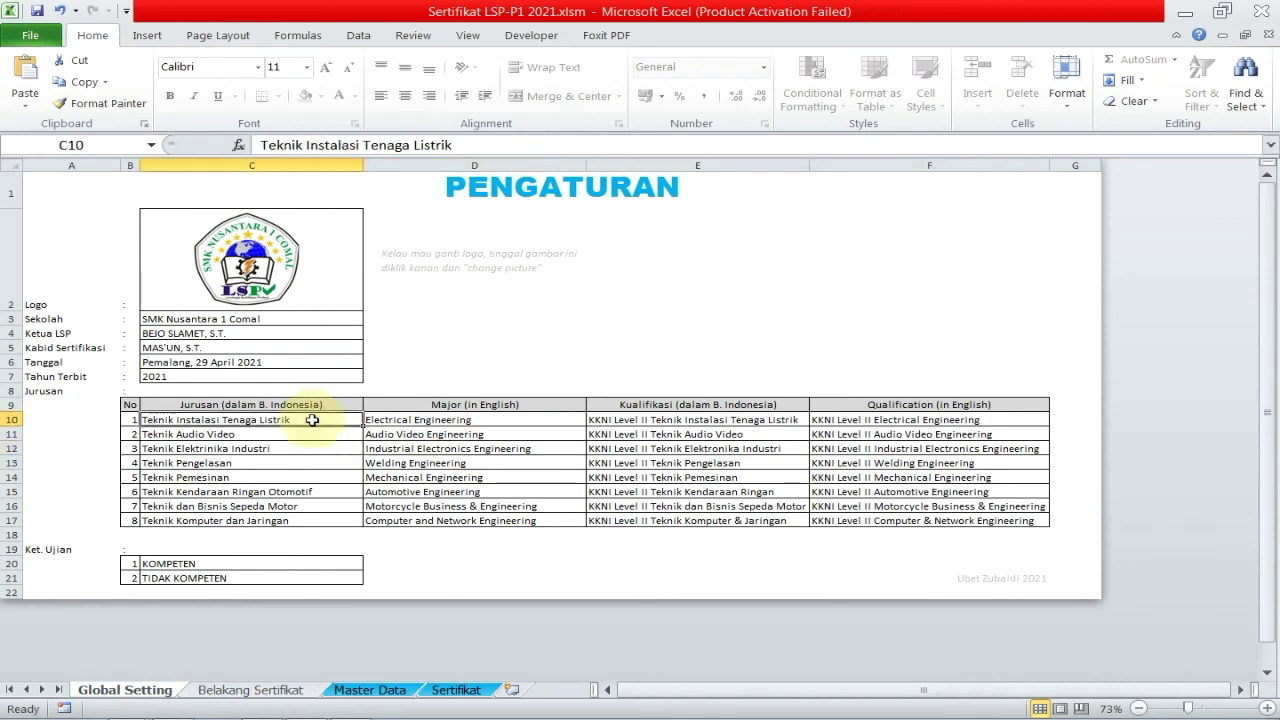